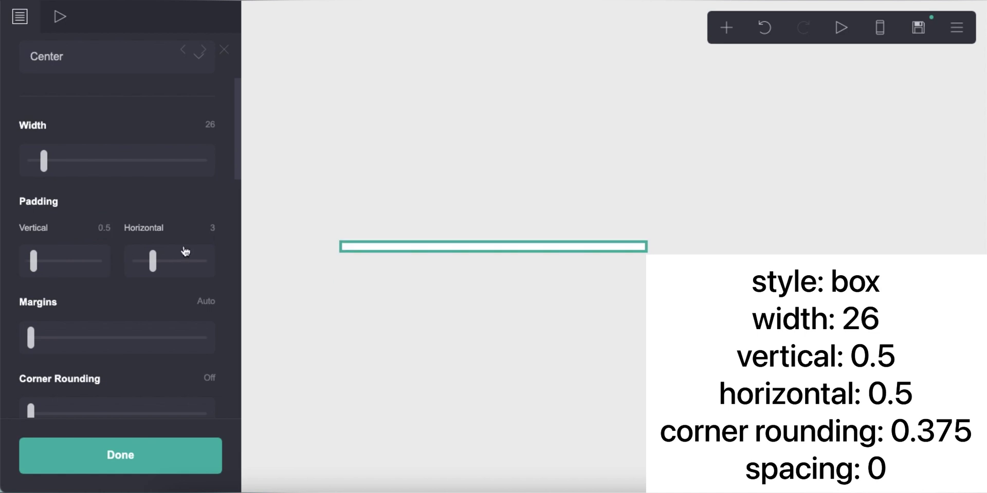
Set the page box's horizontal padding to 0.5 and its corner rounding to 0.375
scroll(199, 260, down, 5)
click(203, 194)
text(.4)
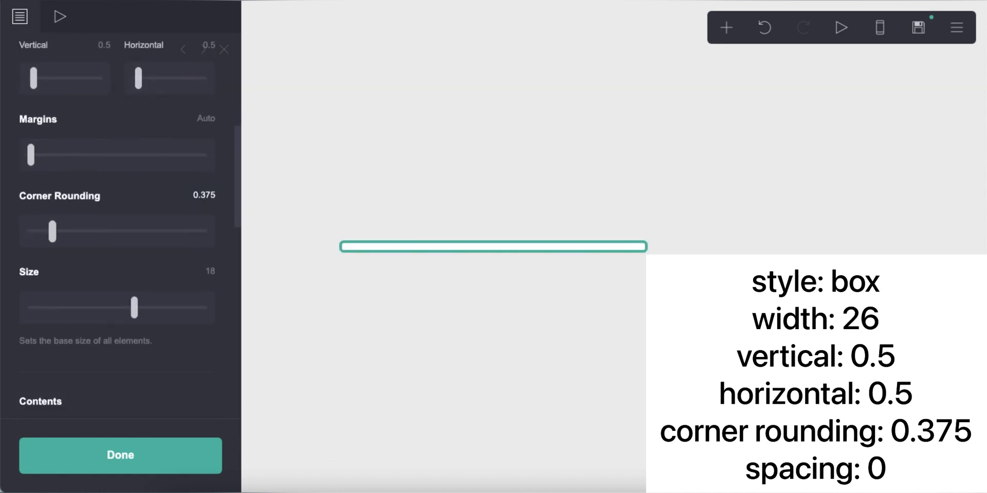
Set the page box's content spacing to 0 and its background color to #FFDBECBA
scroll(92, 225, down, 9)
scroll(99, 249, down, 2)
click(134, 304)
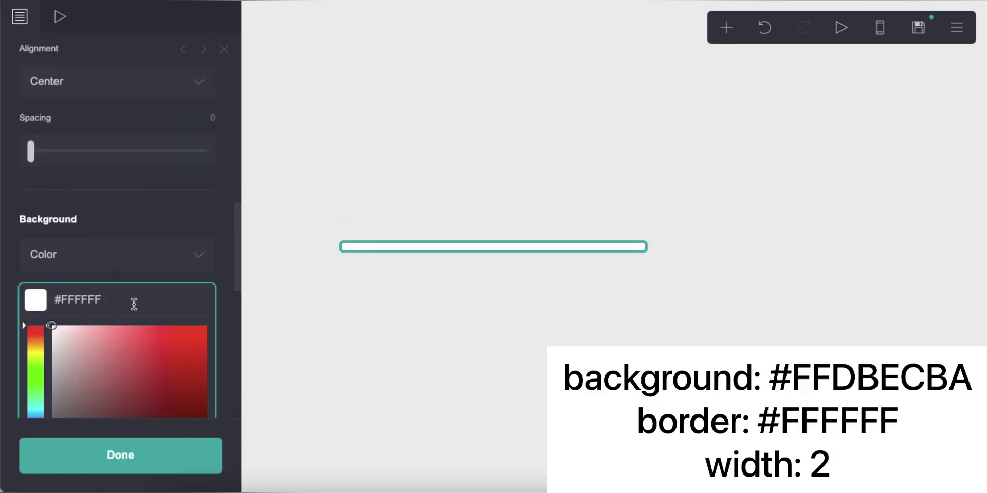
key(Return)
scroll(106, 285, down, 9)
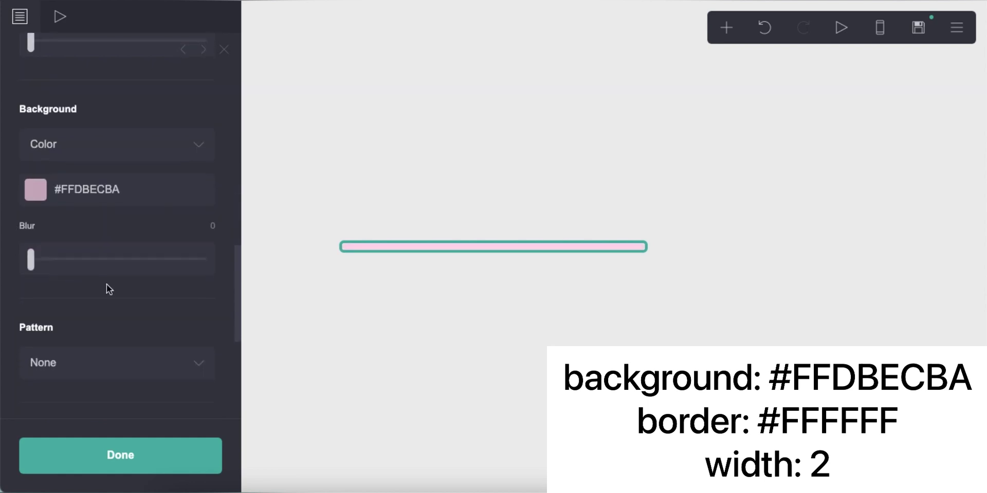
Give the page box a solid #FFFFFF border with a width of 2
click(98, 258)
text(#FFFFFF)
key(Return)
click(103, 294)
text(2)
key(Return)
Give the page box a #FFFFFF drop shadow with angle, size and distance at 0 and a reduced blur
scroll(110, 305, down, 5)
click(98, 268)
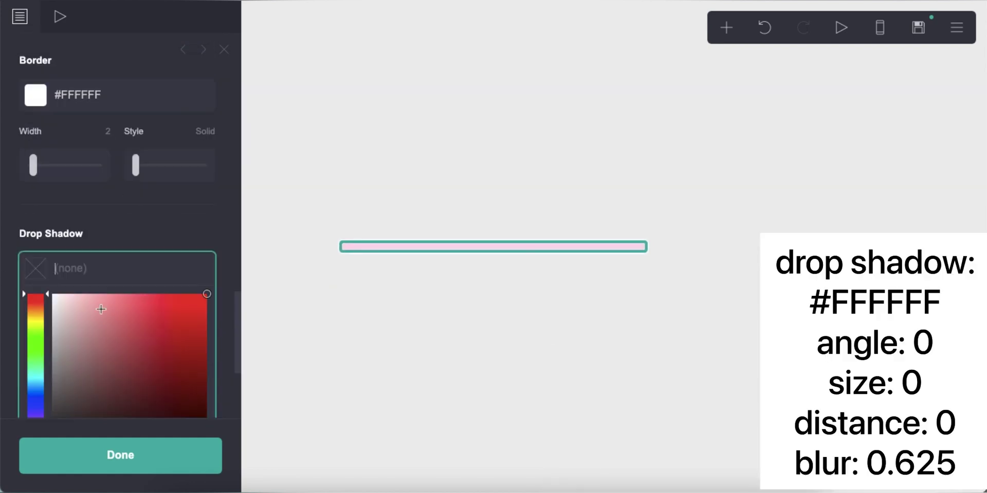
text(#FFFFFF)
key(Return)
scroll(67, 247, down, 4)
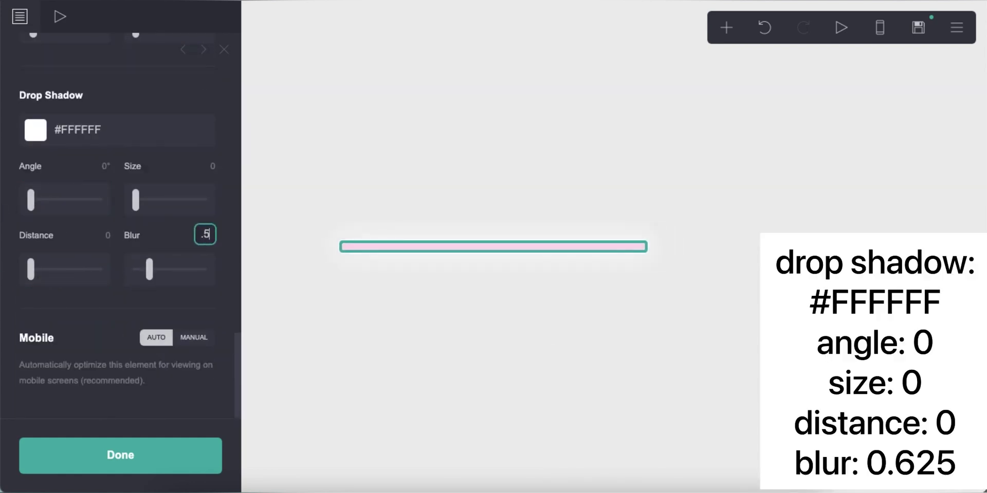
Switch the page box's mobile settings to manual and set the mobile size to 9
click(194, 338)
scroll(178, 334, down, 10)
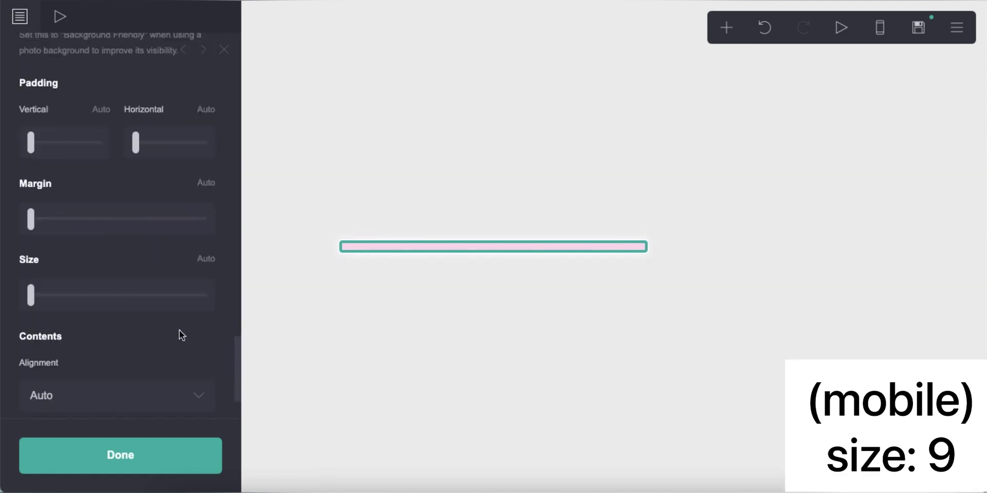
click(206, 237)
text(9)
key(Return)
scroll(153, 251, up, 8)
Change the site background to a linear gradient with #000000 as stop 1 and #A1A1A1 as stop 2
click(432, 330)
click(138, 152)
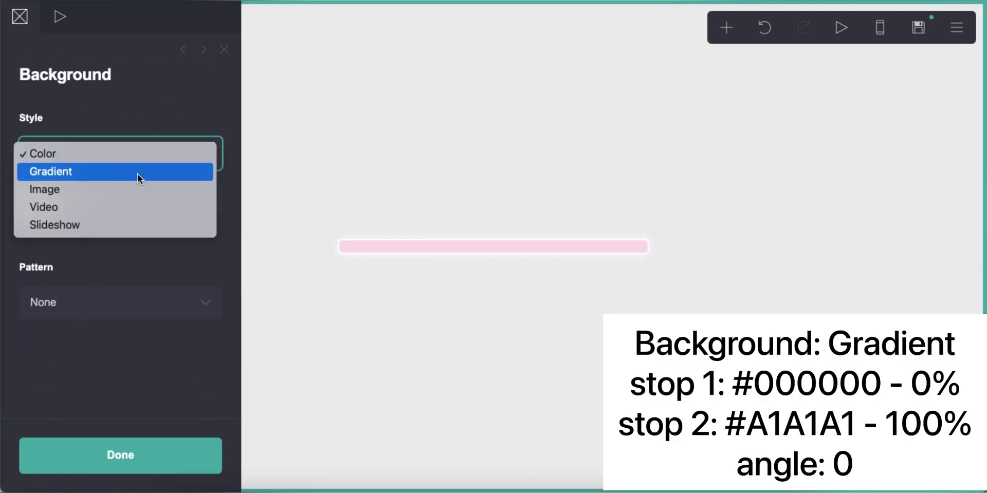
click(137, 174)
scroll(135, 261, down, 2)
click(111, 207)
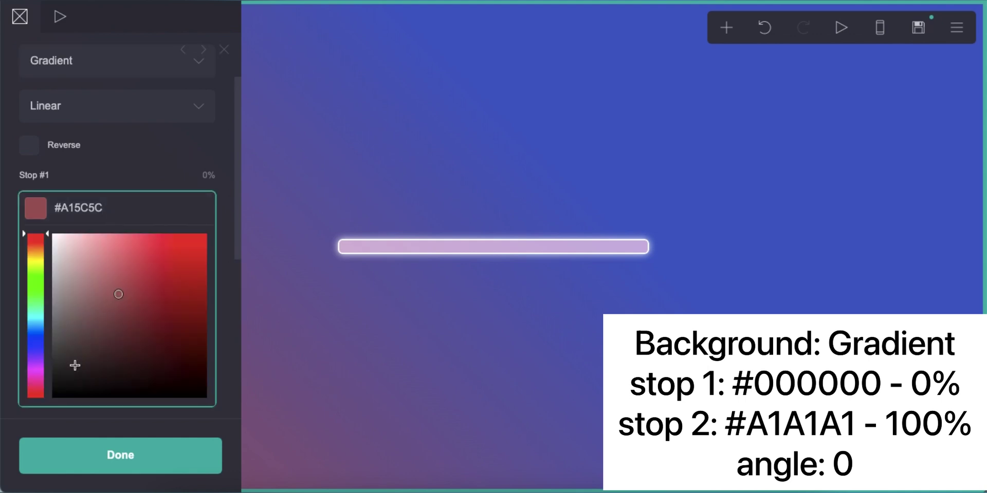
text(000000)
key(Return)
click(114, 281)
text(A1A1A1)
key(Return)
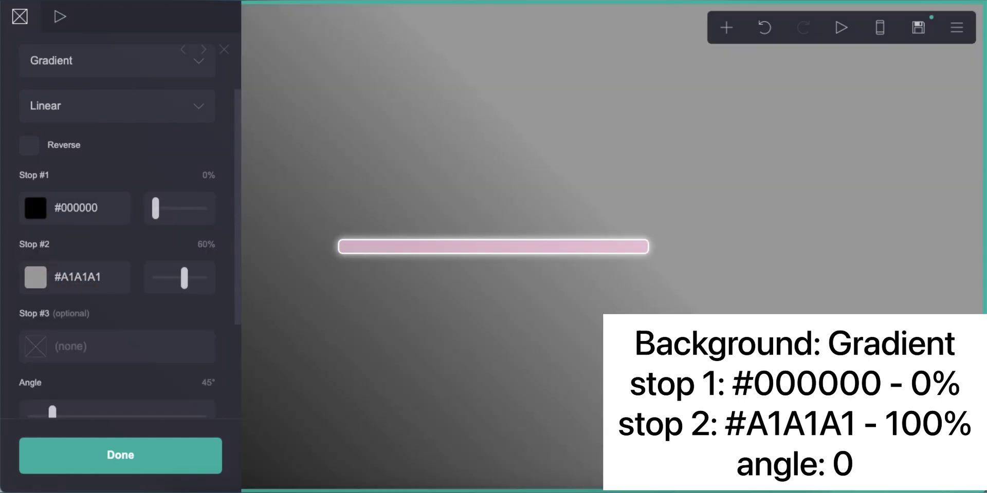
Set the background gradient's second stop position to 100% and its angle to 0°
drag(183, 278, 229, 289)
scroll(122, 307, down, 5)
drag(61, 272, 31, 272)
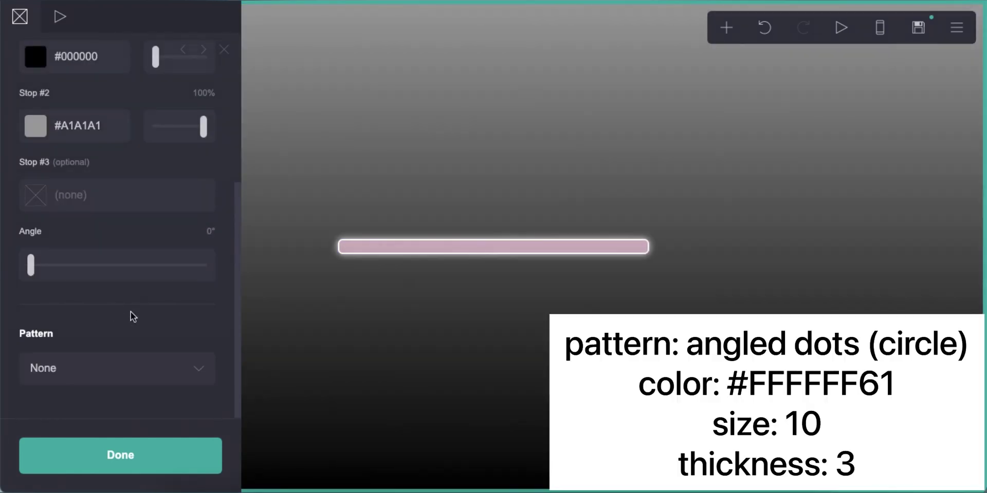
Apply an Angled Dots (Circle) pattern to the site background with color #FFFFFF61, size 10 and thickness 3
click(118, 369)
click(77, 385)
scroll(149, 306, down, 5)
click(148, 263)
text(FFFFFF)
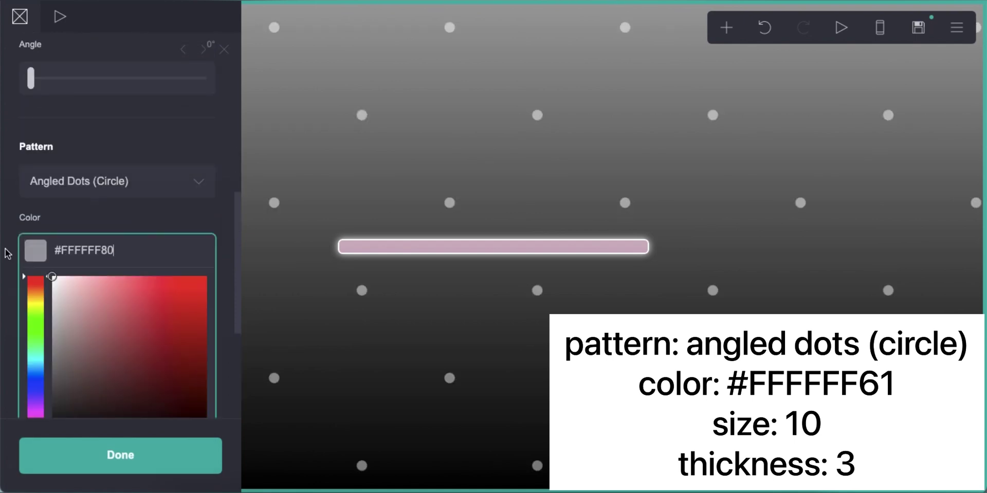
text(61)
key(Return)
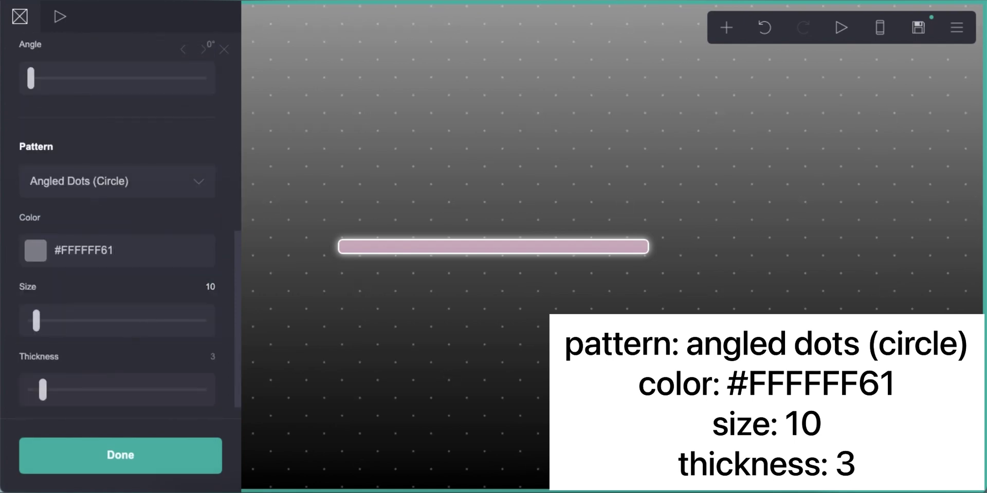
Add a default container inside the page box with 0.375 vertical and 0.5 horizontal padding
click(422, 315)
click(724, 29)
click(555, 343)
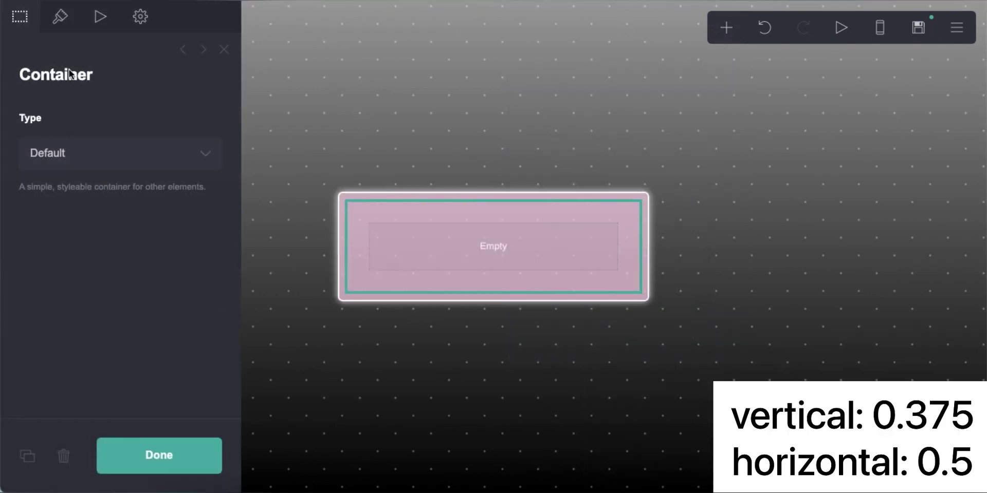
click(106, 228)
text(0.375)
key(Return)
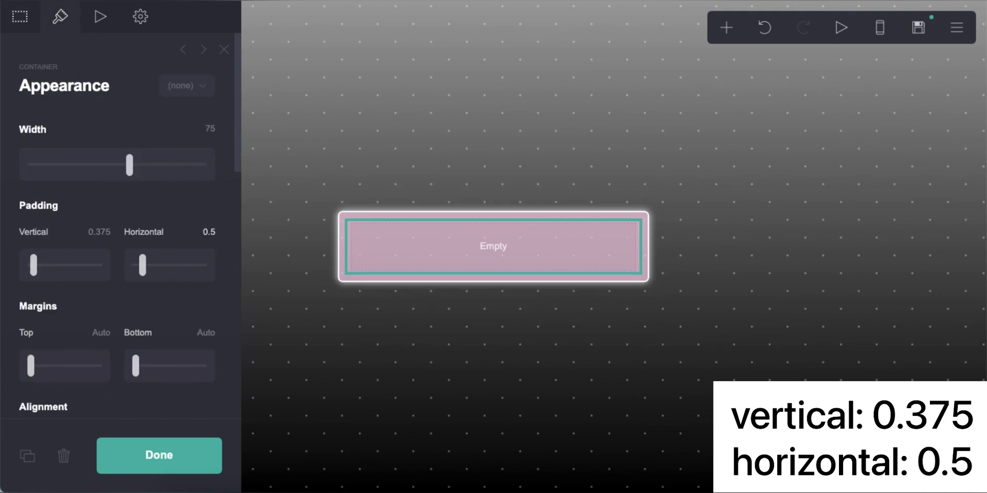
Give the container a radial gradient background with #FFFFFF as stop 1
scroll(132, 245, down, 5)
click(105, 217)
click(101, 250)
click(99, 248)
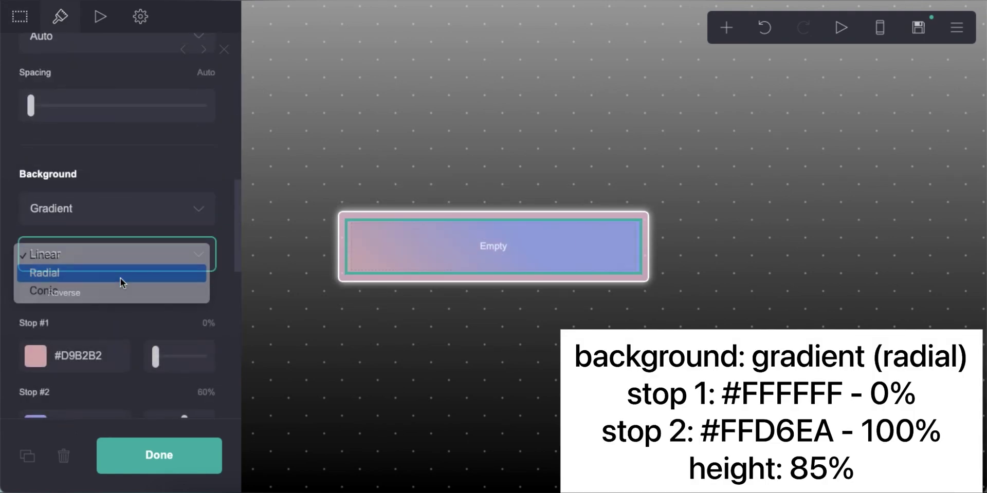
click(118, 274)
scroll(103, 241, down, 2)
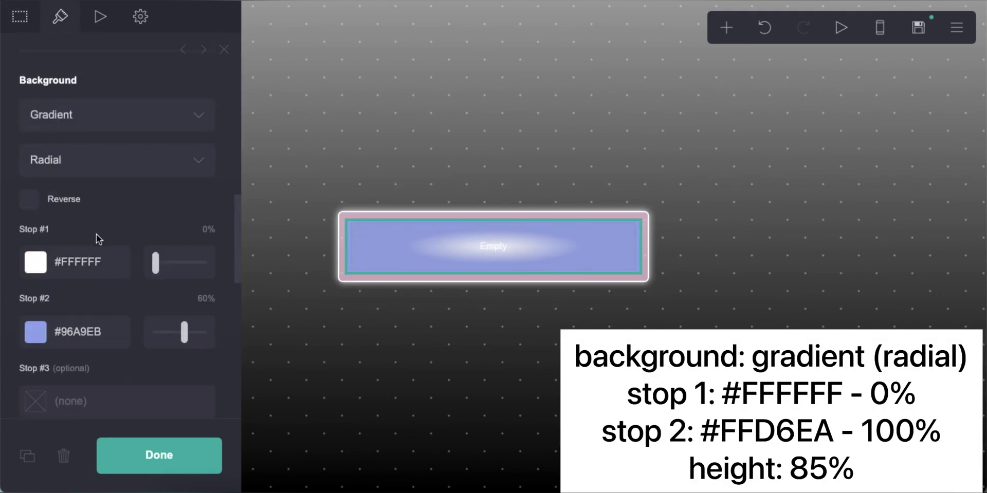
Set the container gradient's stop 2 to #FFD6EA at 100% and the gradient height to 85%
click(115, 332)
text(FFD6)
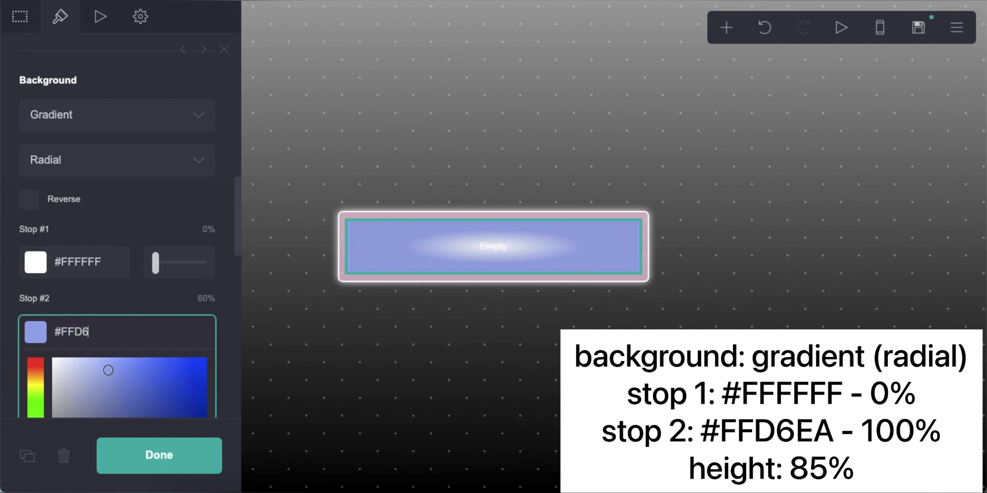
text(EA)
click(222, 371)
scroll(169, 364, down, 10)
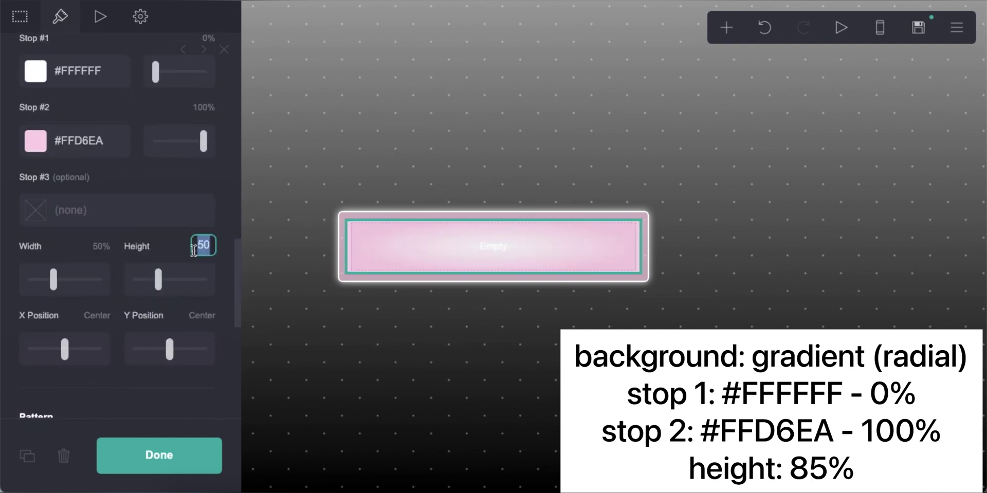
Give the container a solid #FFFFFF border with a width of 2
click(115, 256)
click(55, 197)
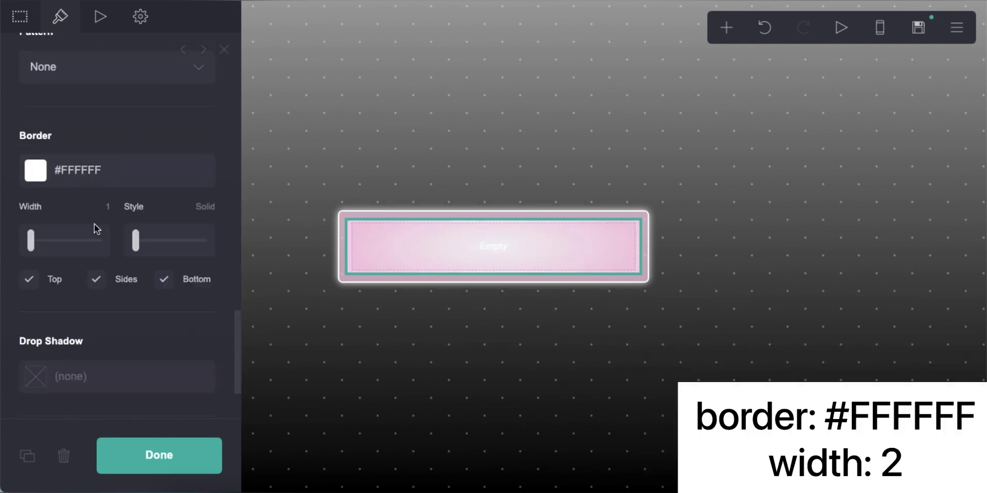
scroll(143, 286, down, 3)
Add an embed element below the container and label it "top container"
click(733, 137)
click(726, 28)
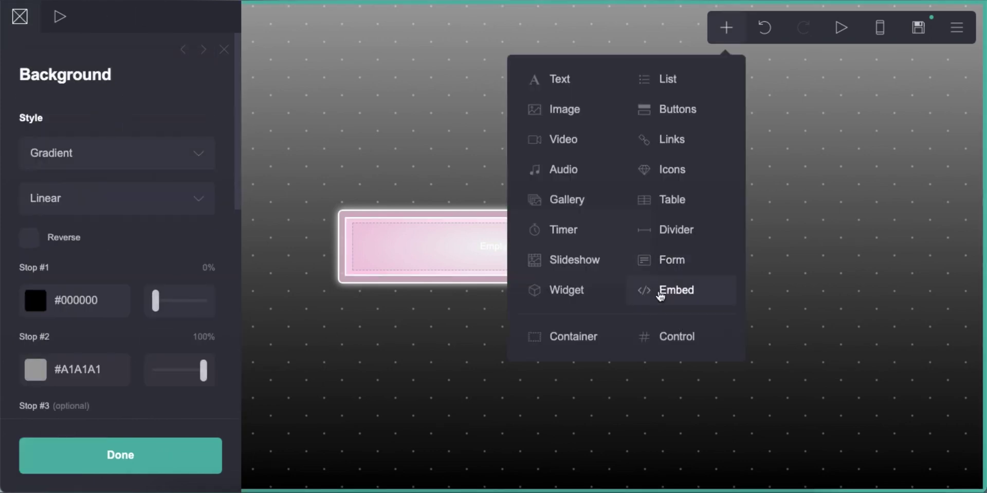
click(656, 293)
text(top container)
Enter opening and closing <style> tags in the embed's code and paste the copied styling code between them
scroll(116, 330, down, 3)
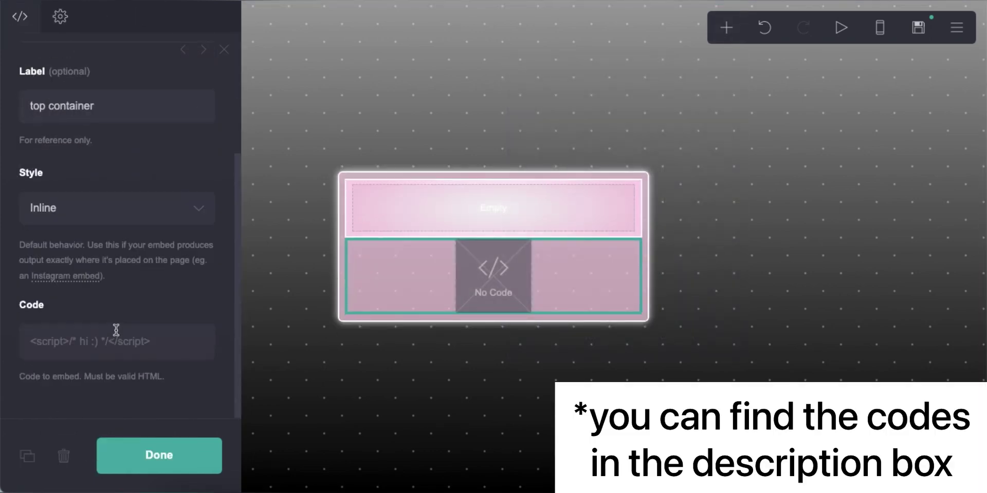
text(<style>)
key(Return)
text(<)
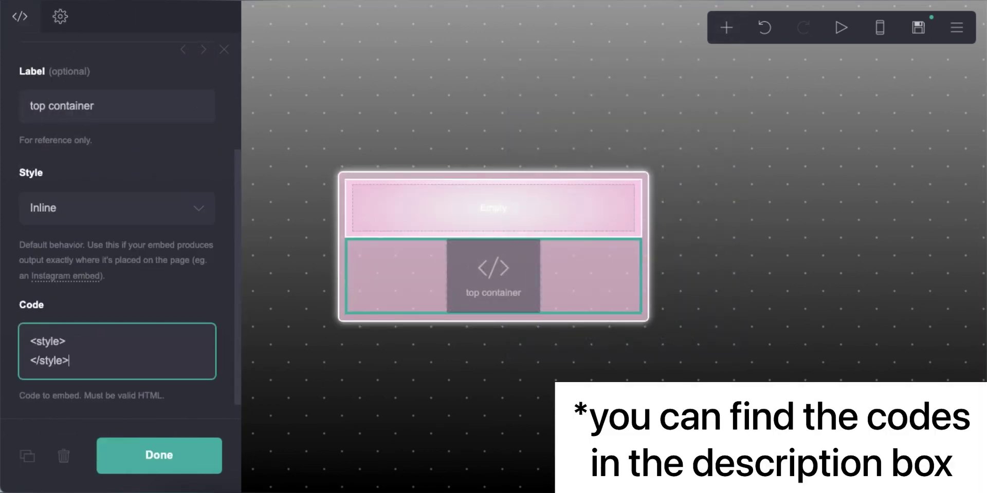
click(92, 349)
key(Return)
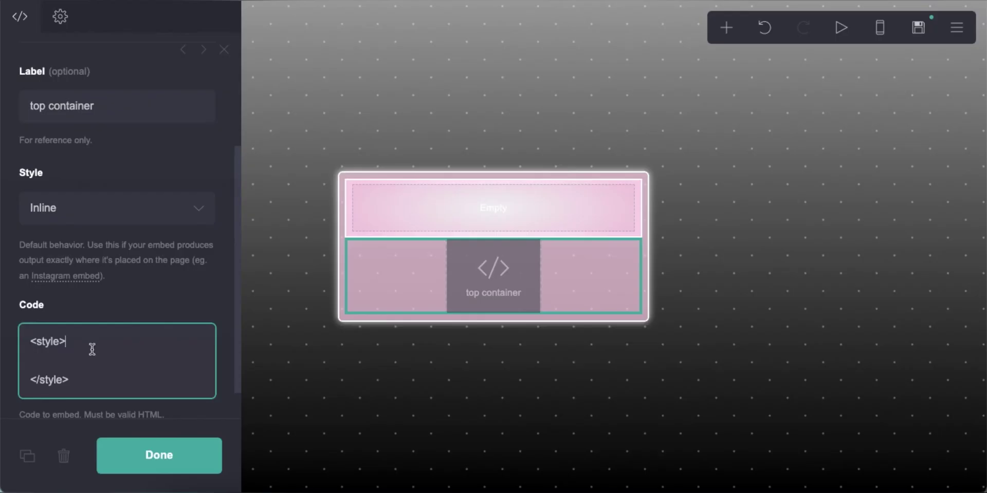
right_click(92, 350)
click(99, 341)
Save the site as a template with "." as its title
click(918, 27)
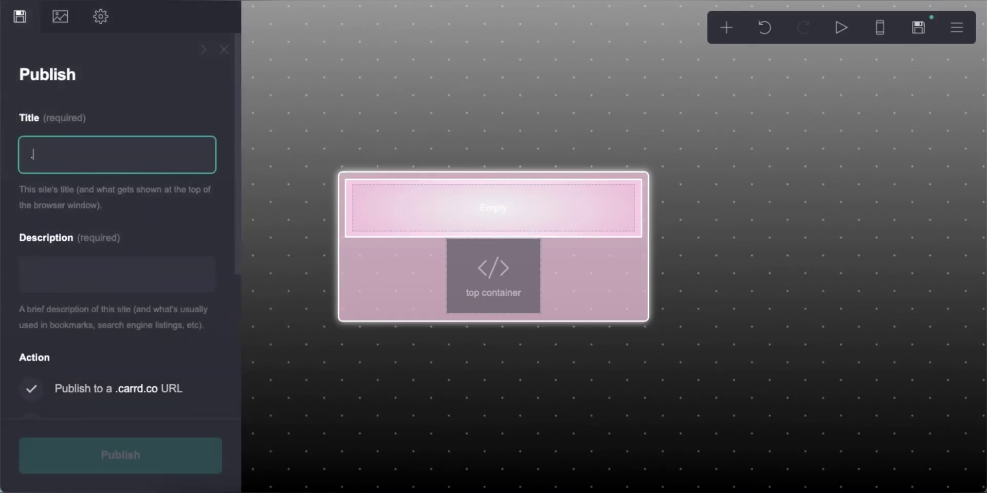
scroll(132, 240, down, 5)
click(133, 240)
click(120, 455)
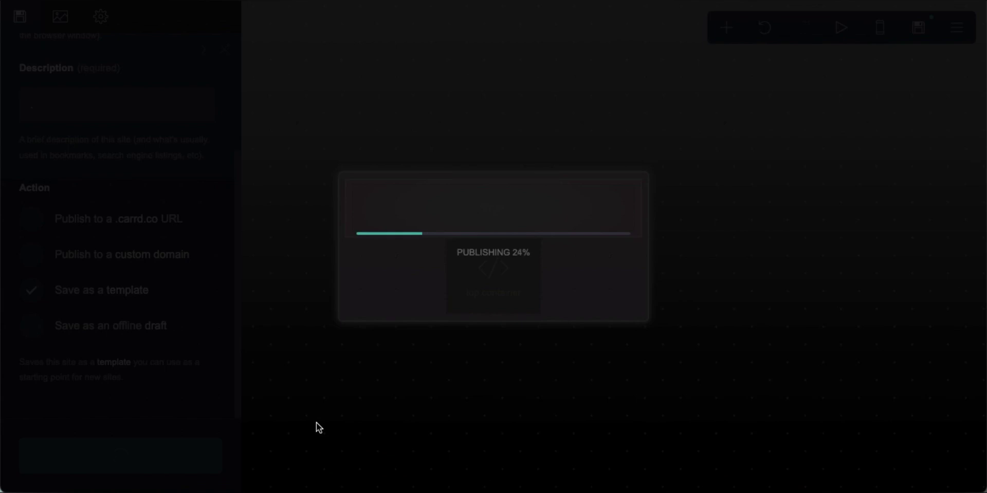
View the saved site to check the styled top container, and return to the editor
click(568, 291)
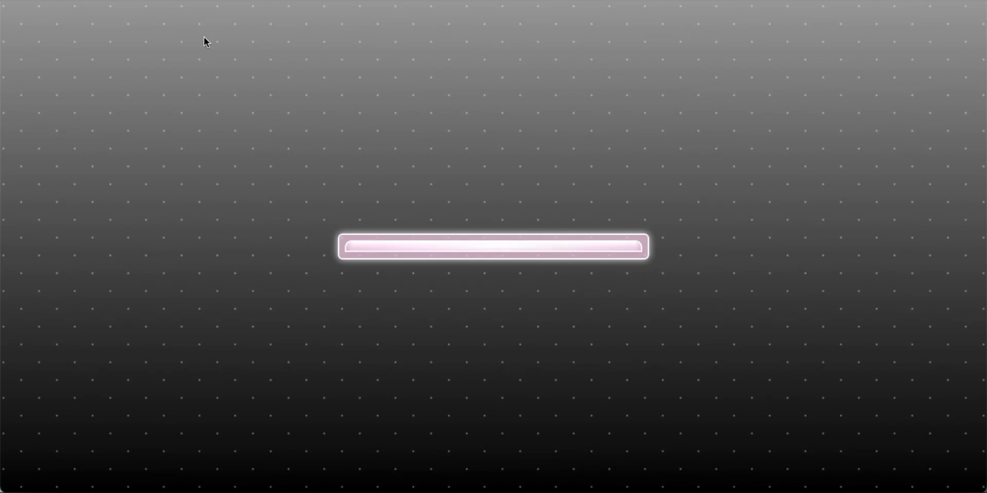
key(super+w)
click(431, 290)
Add an icons element inside the gradient container and extend it to three icons
click(468, 234)
click(690, 29)
click(654, 174)
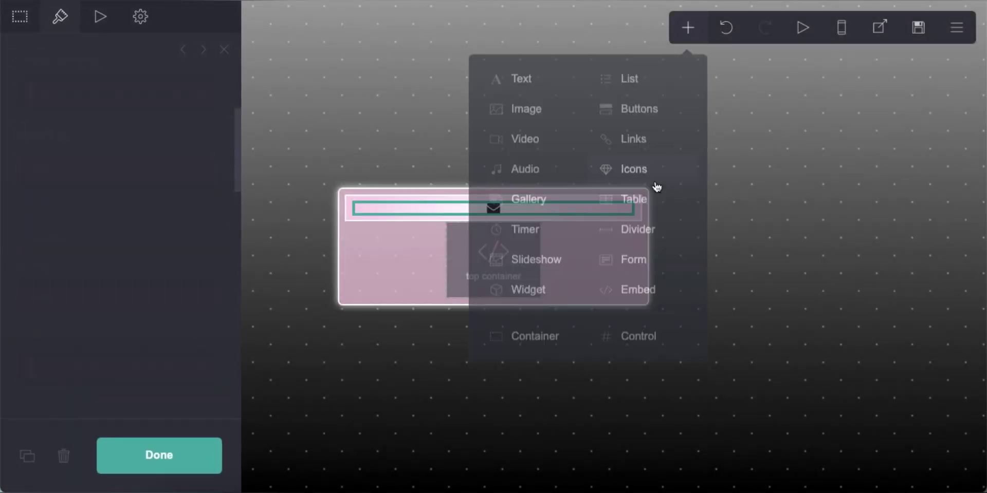
double_click(119, 177)
Change the first icon's type to Heart
click(184, 209)
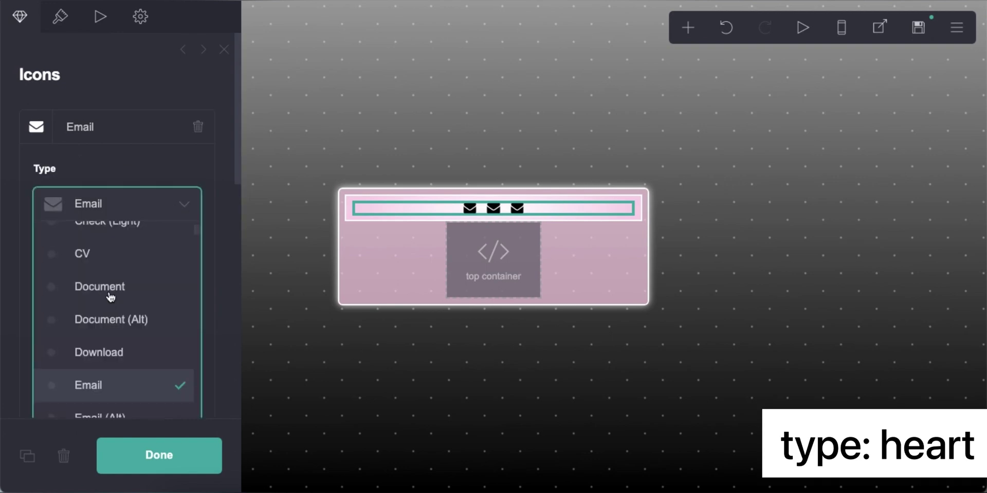
scroll(97, 298, down, 5)
click(89, 391)
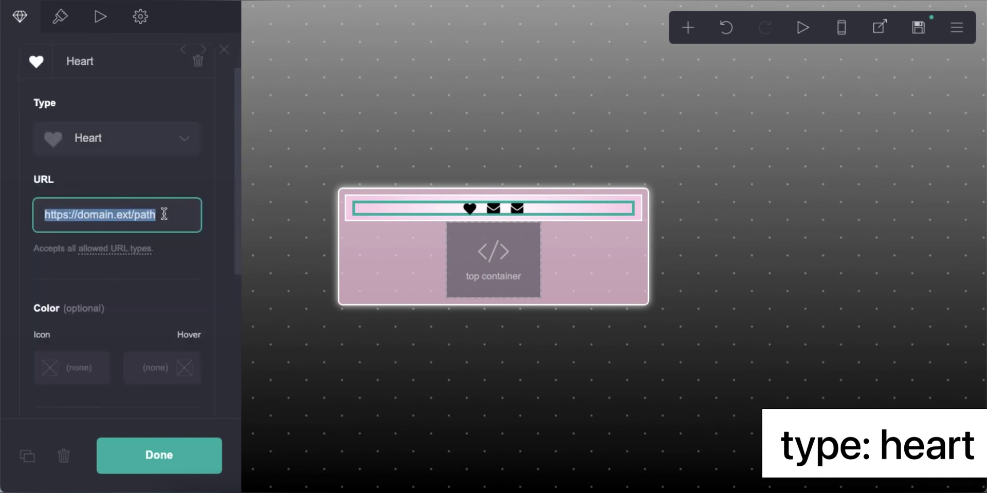
Change the second icon's type to Heart and set its URL to #i
click(137, 75)
click(142, 235)
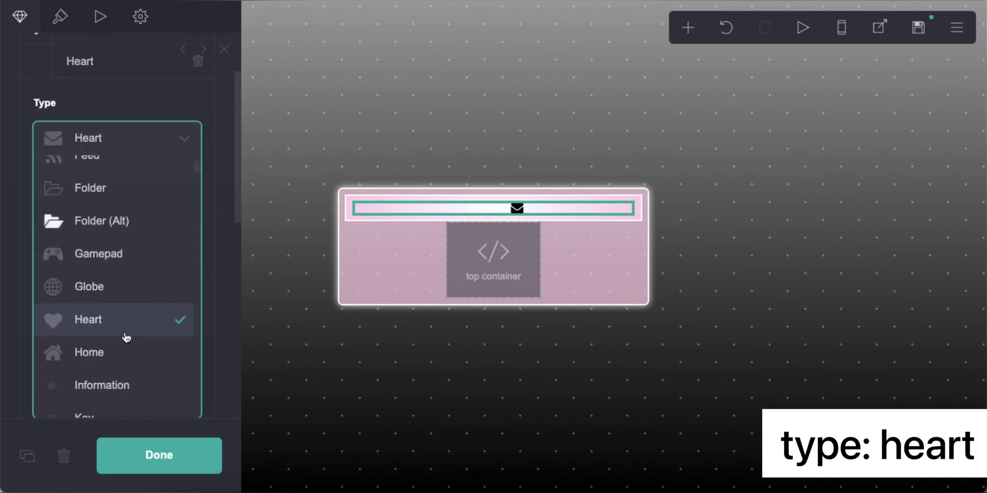
click(125, 333)
text(#i)
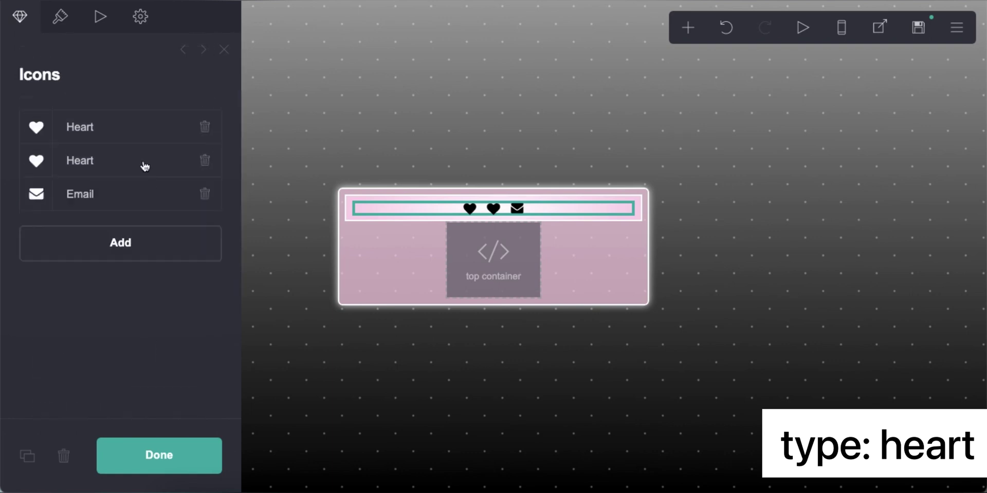
Change the third icon's type to Heart and set its URL to #ii
click(188, 271)
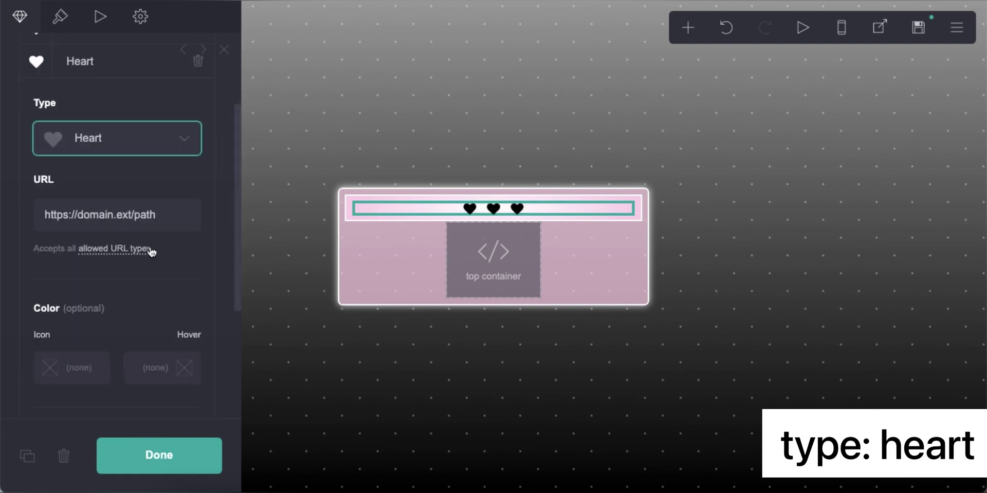
click(172, 212)
text(#ii)
Set the color of the heart icons to #FF94C8
scroll(105, 204, up, 3)
click(60, 17)
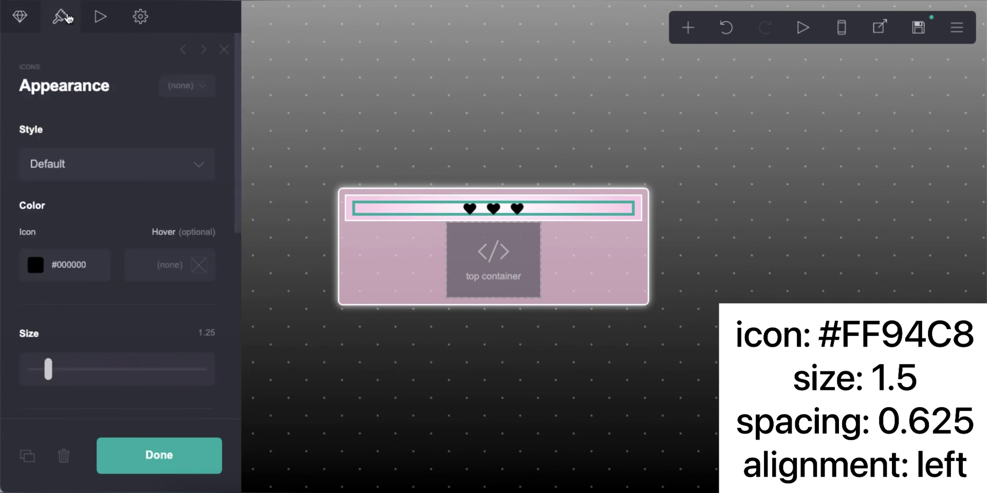
click(106, 264)
key(Return)
scroll(144, 299, down, 2)
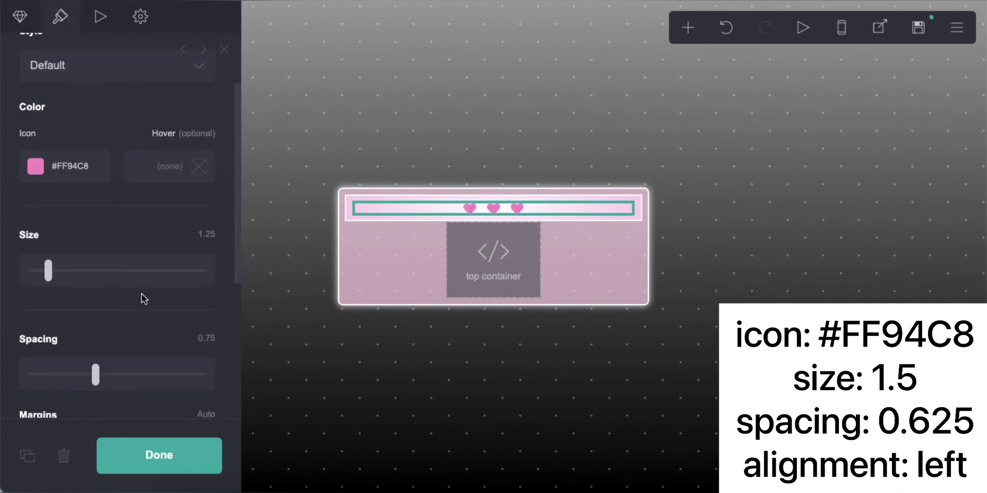
Set the heart icons' size to 1.5 and their spacing to 0.625
text(1.5)
click(204, 337)
scroll(118, 257, down, 3)
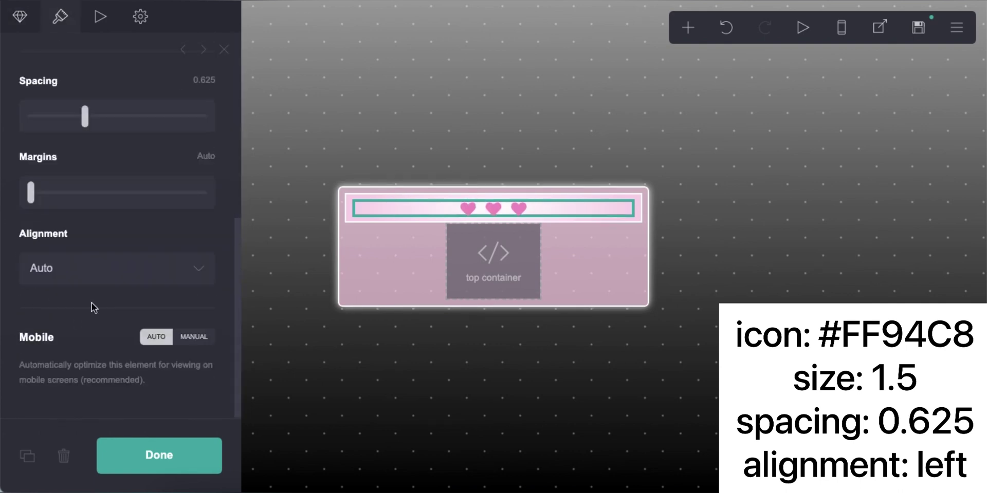
Align the heart icons to the left and set their on-hover animation to Tilt Left
click(90, 270)
click(66, 308)
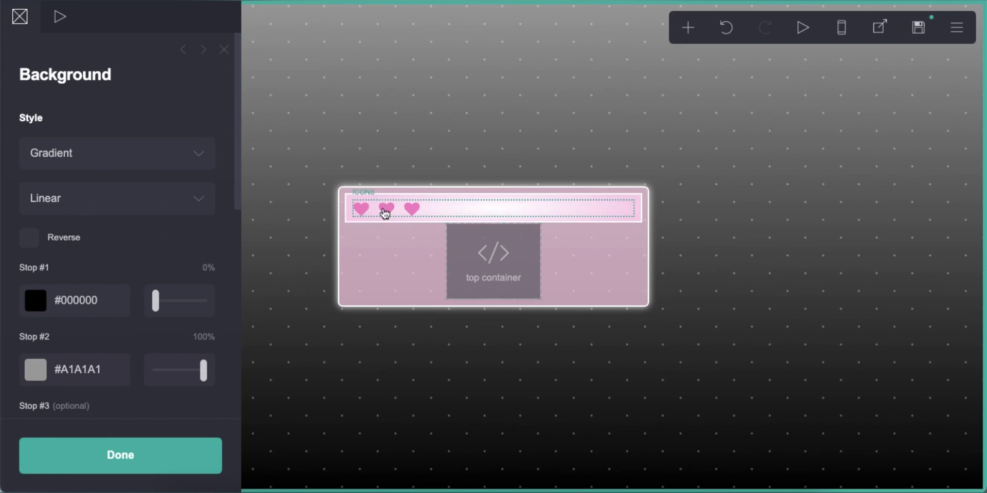
click(384, 211)
click(99, 16)
scroll(110, 308, down, 1)
click(110, 298)
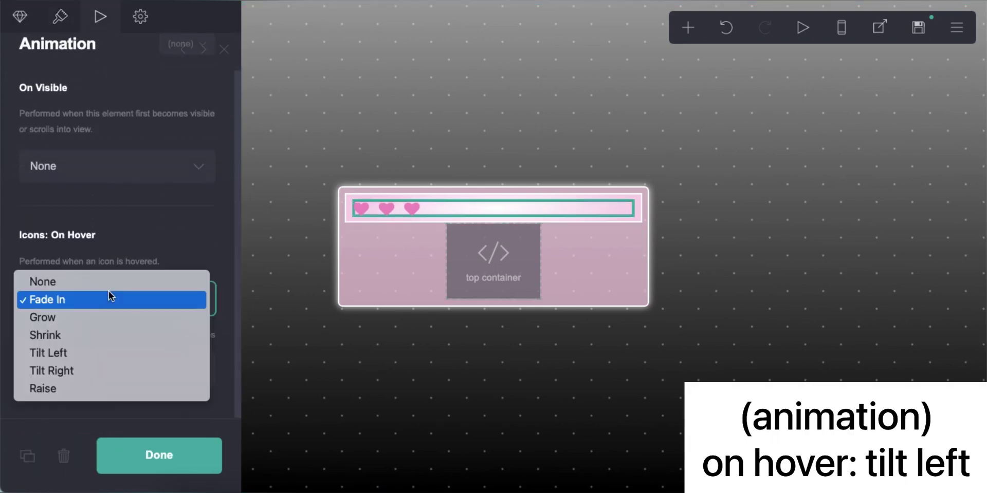
click(67, 348)
click(486, 344)
Add a code embed labeled "icons" and enter an empty pair of <style> and </style> tags as its code
click(688, 28)
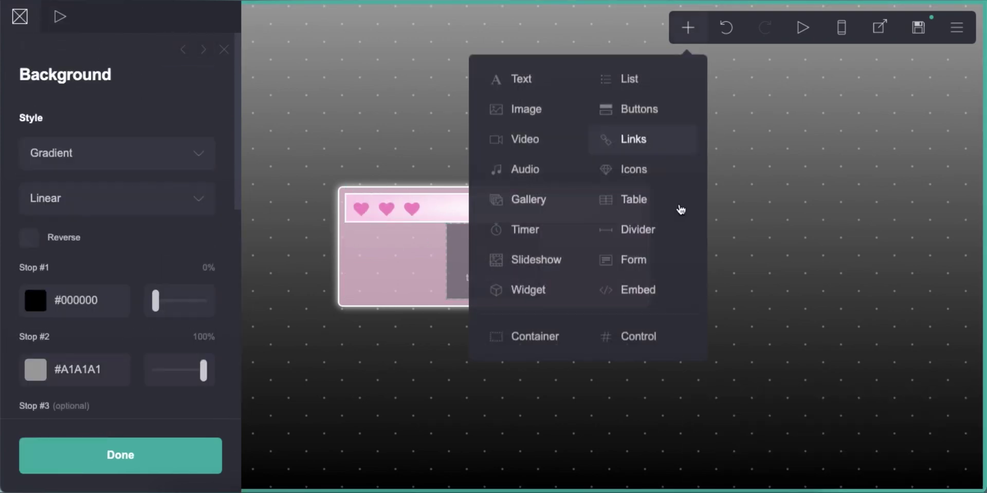
click(609, 286)
text(ic)
click(106, 321)
scroll(146, 286, down, 3)
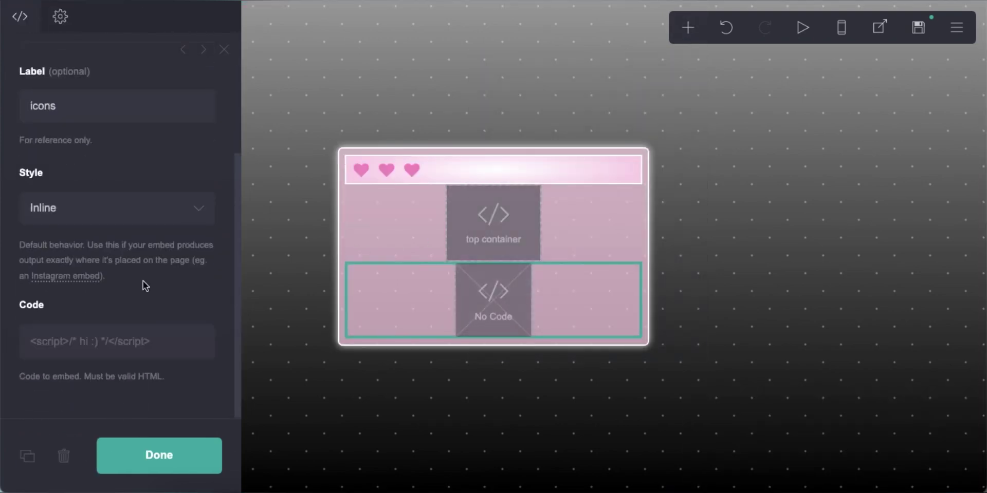
text(<style>)
key(Return)
text(</sty)
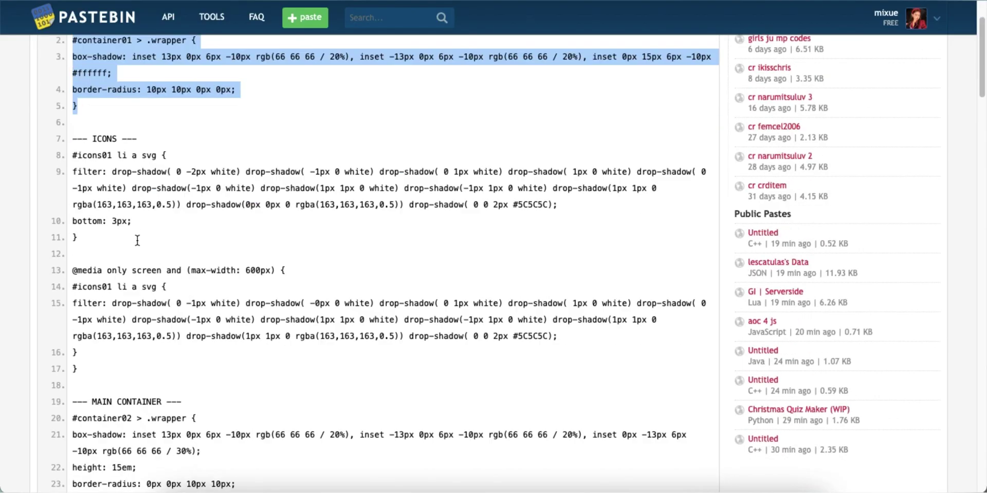
Copy the #icons01 li a svg rule from the Pastebin page and paste it between the style tags of the icons embed
scroll(360, 257, down, 1)
drag(72, 147, 78, 227)
key(super+c)
right_click(135, 180)
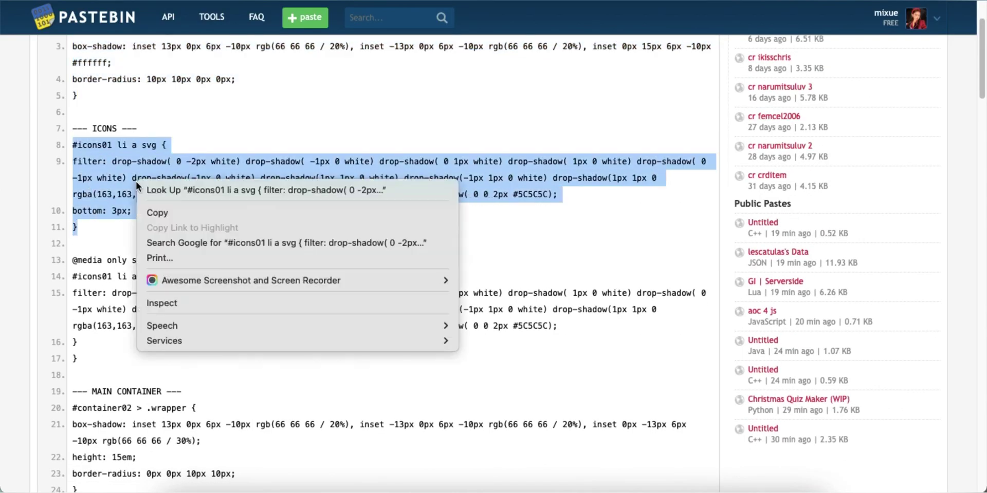
click(145, 209)
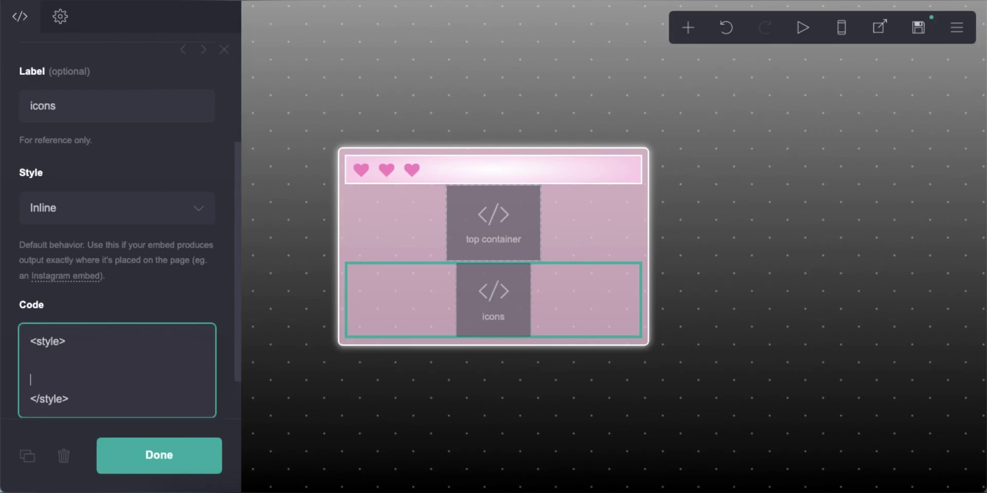
right_click(145, 362)
click(163, 337)
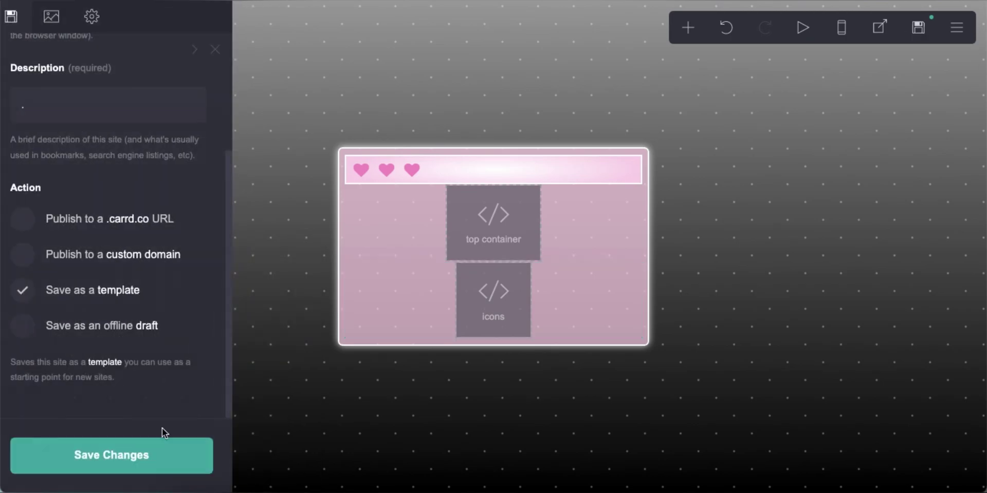
Save the site as a template and check its mobile rendering in Responsinator
click(163, 443)
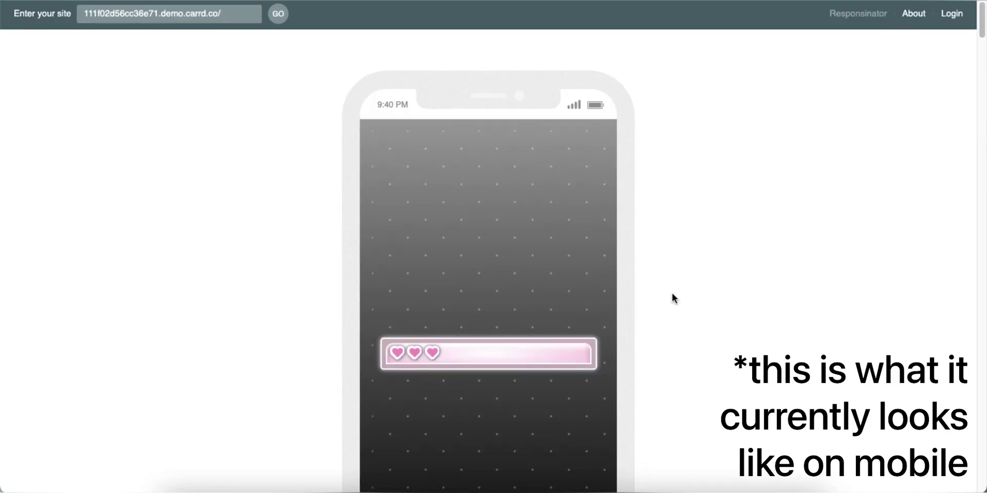
scroll(672, 291, down, 2)
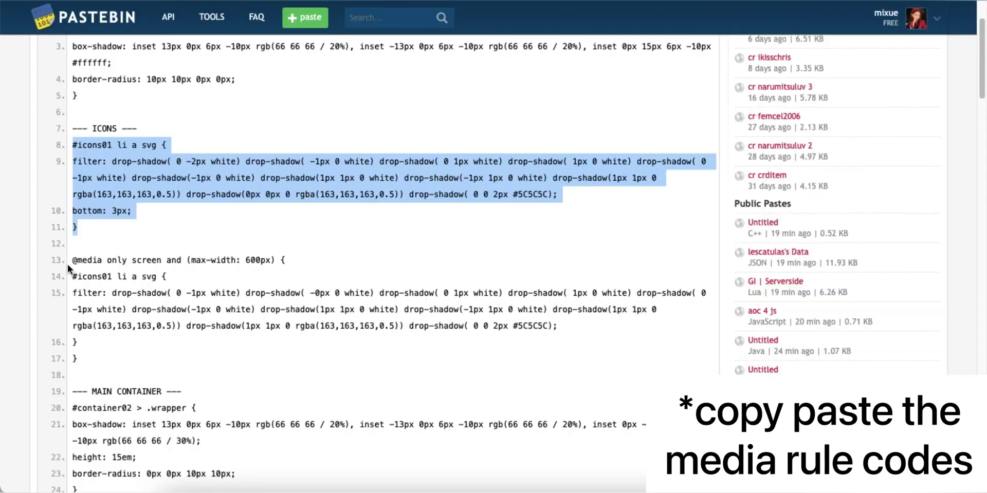
Copy the 600px media rule for #icons01 from Pastebin into the icons embed below the existing rule, and save the template
drag(67, 265, 98, 353)
key(super+c)
right_click(131, 276)
click(156, 314)
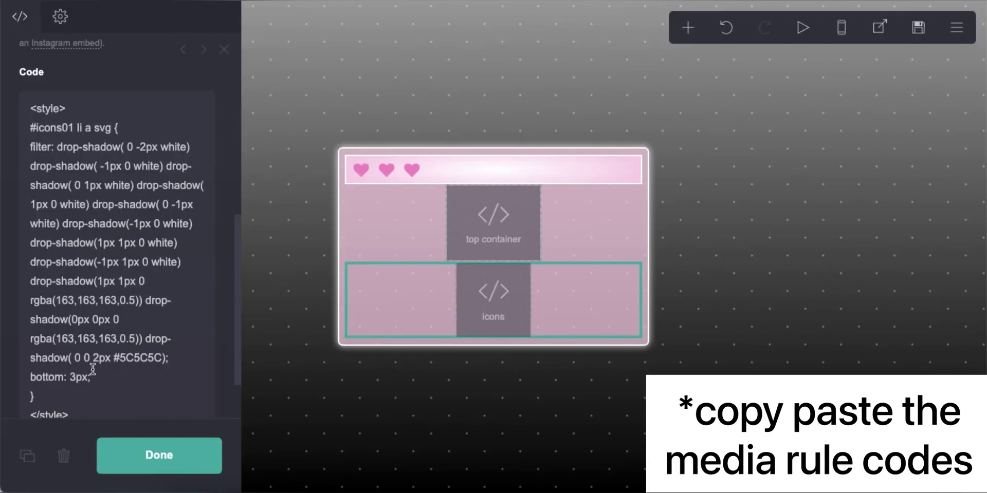
click(79, 393)
key(Return)
key(Return)
right_click(66, 385)
click(102, 342)
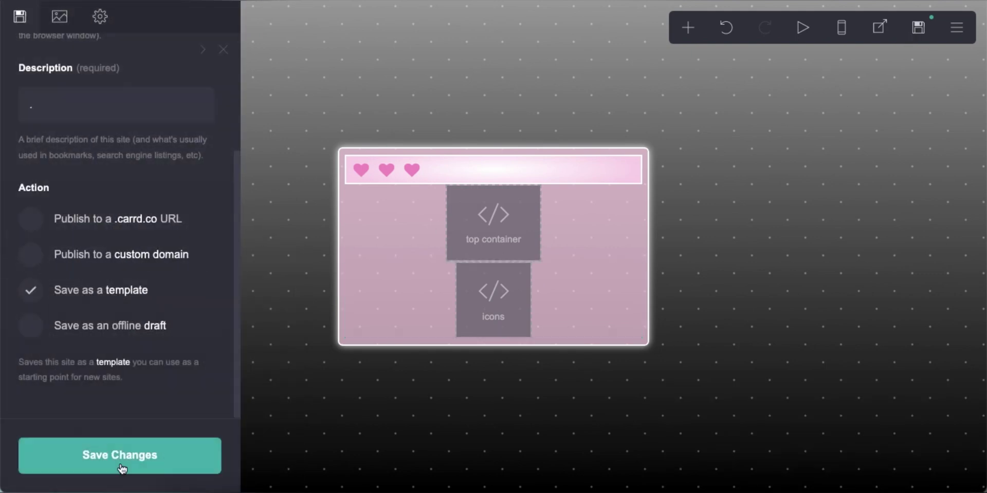
click(122, 468)
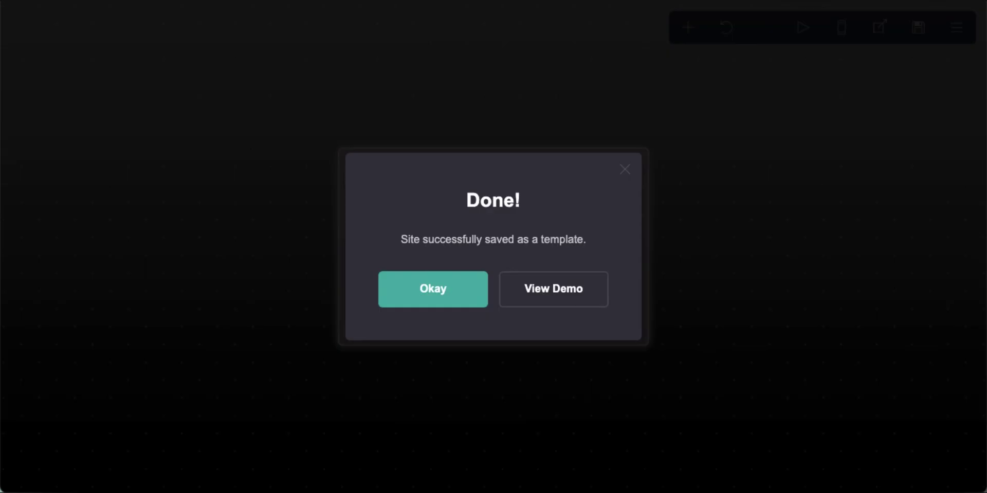
click(428, 284)
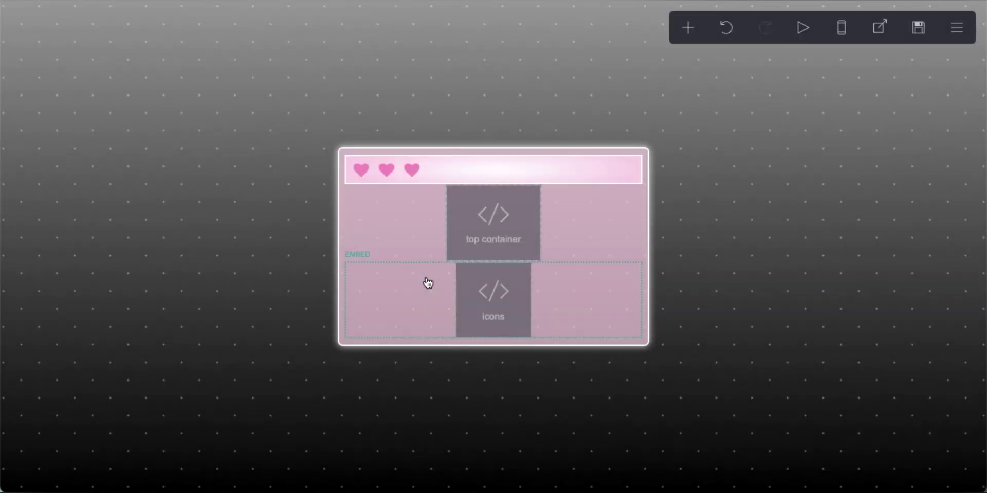
Add a Columns container below the icons embed, with two 50% columns and the left one used as a spacer
click(690, 33)
click(535, 337)
click(117, 153)
click(81, 167)
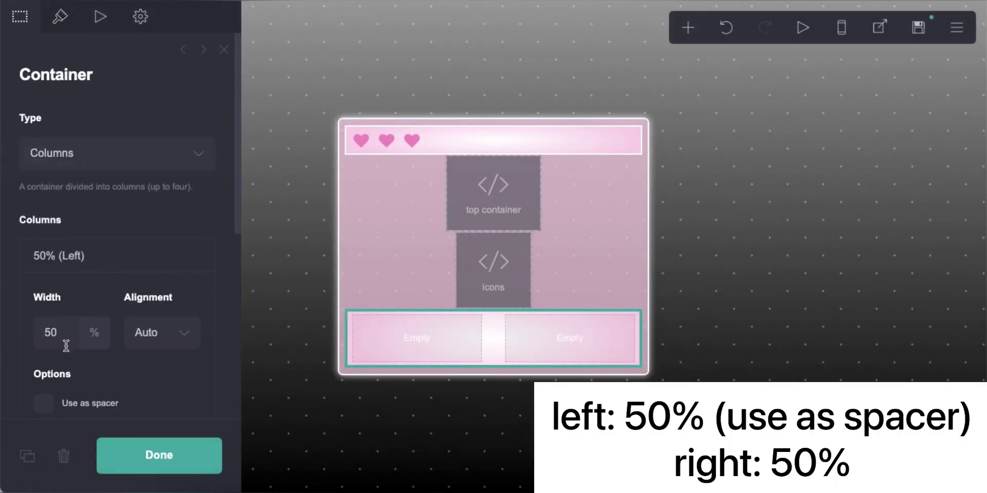
scroll(56, 334, down, 3)
click(41, 316)
click(123, 202)
click(124, 202)
Set the columns container's gutters to 0.25
click(60, 17)
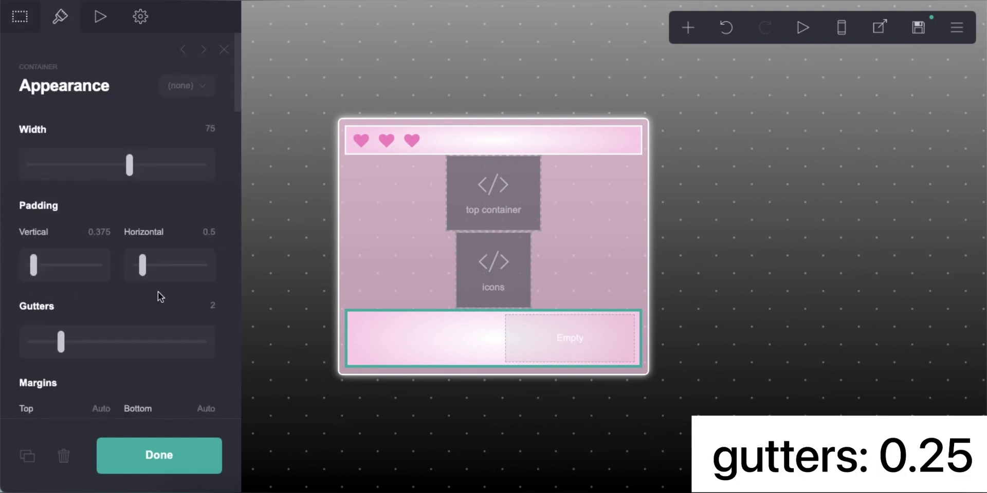
text(0.25)
key(Return)
Give the columns container a Plaid background pattern with color #FFB3D85C and size 10
scroll(113, 285, down, 10)
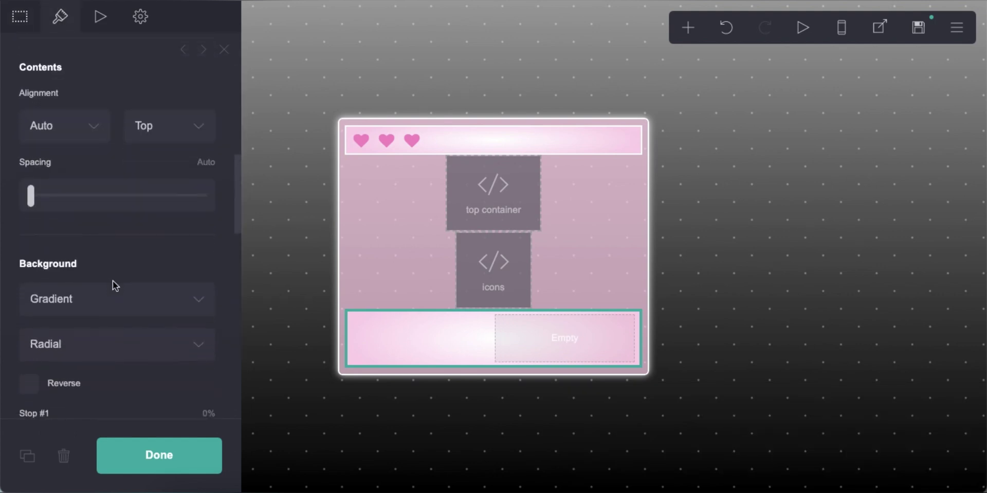
scroll(137, 286, down, 10)
click(113, 103)
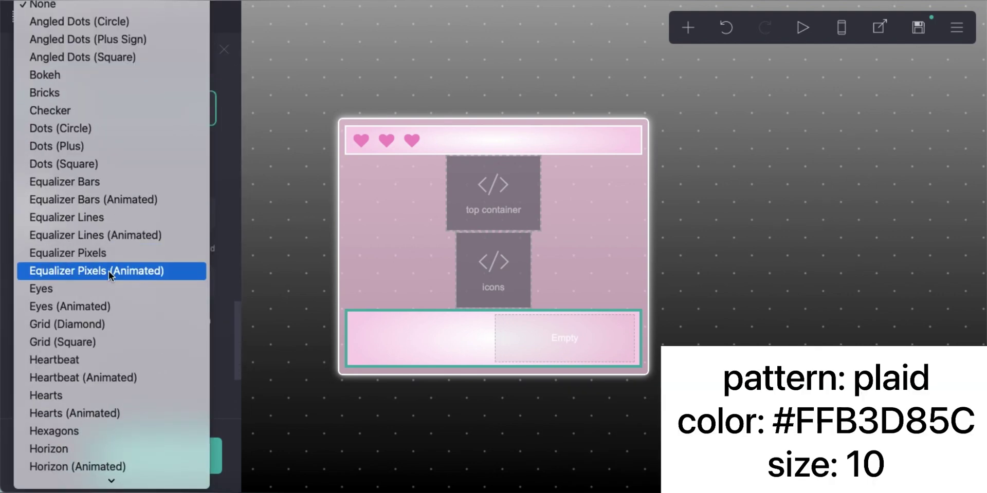
scroll(110, 278, down, 6)
click(88, 318)
click(136, 174)
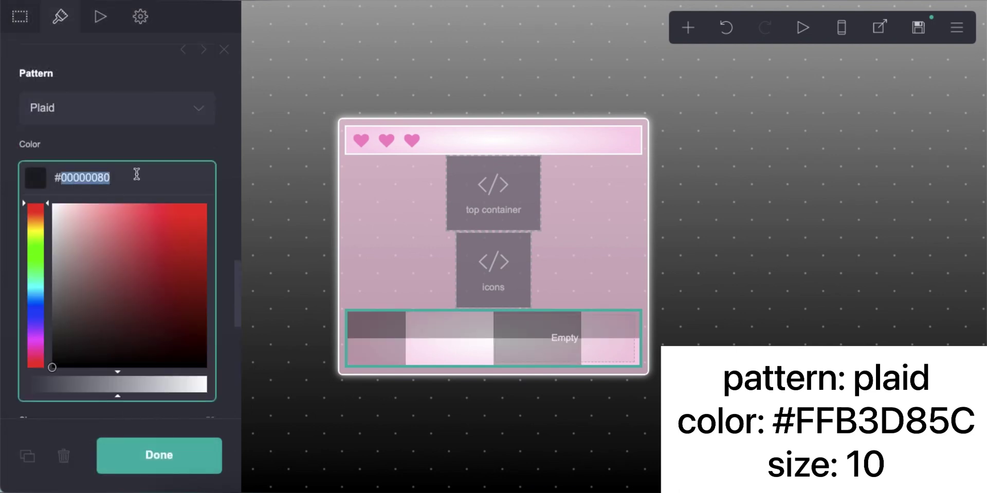
text(FFB3D85C)
key(Tab)
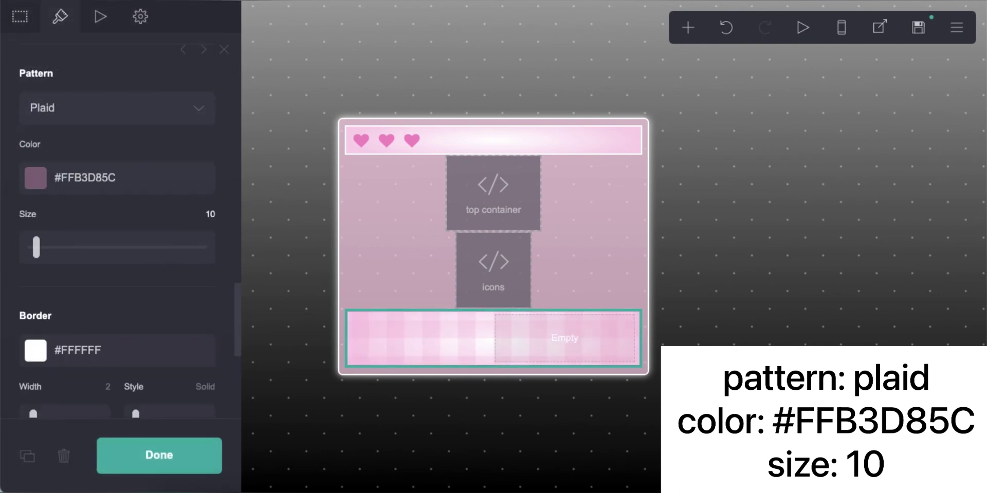
Remove the columns container's top border and set its manual mobile layout to Default
scroll(134, 288, down, 5)
click(29, 236)
scroll(118, 287, down, 2)
click(203, 338)
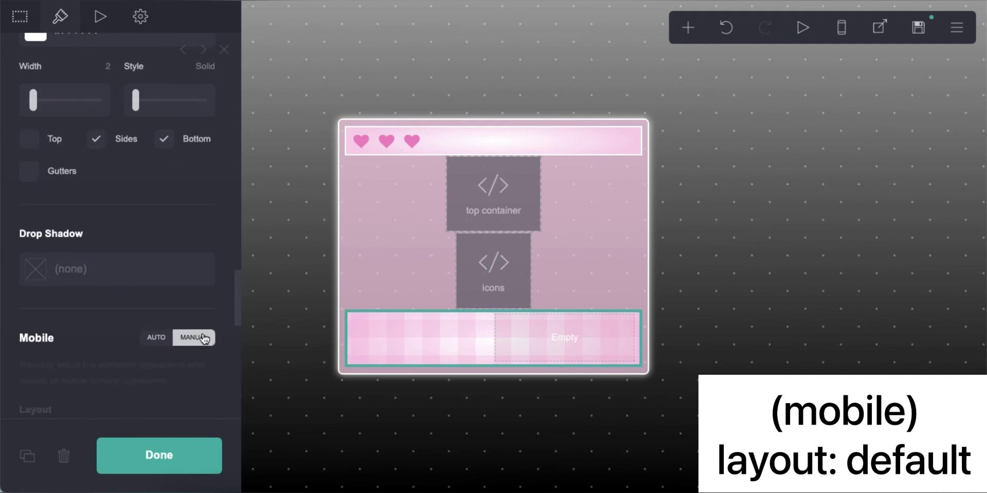
scroll(154, 288, down, 4)
click(106, 236)
click(123, 218)
click(716, 81)
Add a code embed labeled "main container" and enter an empty pair of style tags as its code
click(687, 27)
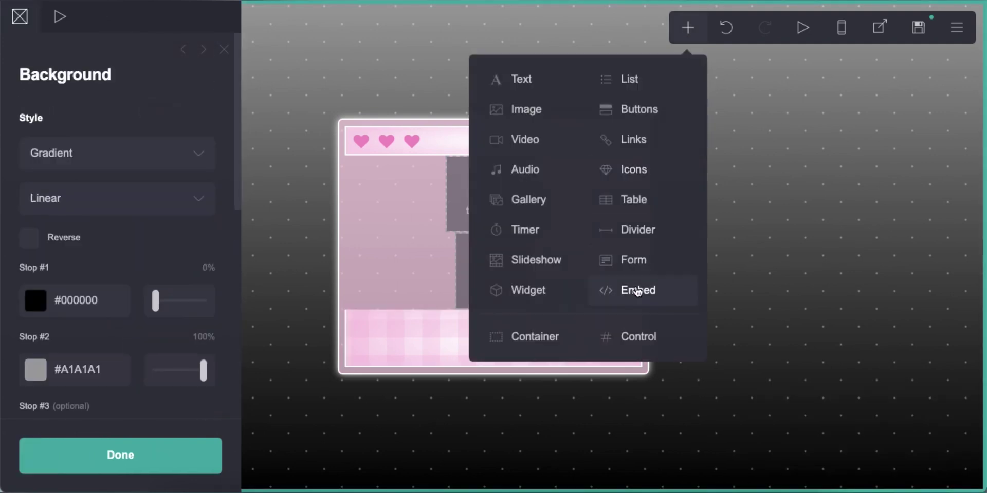
click(637, 292)
double_click(108, 282)
text(main container)
scroll(117, 308, down, 3)
click(116, 340)
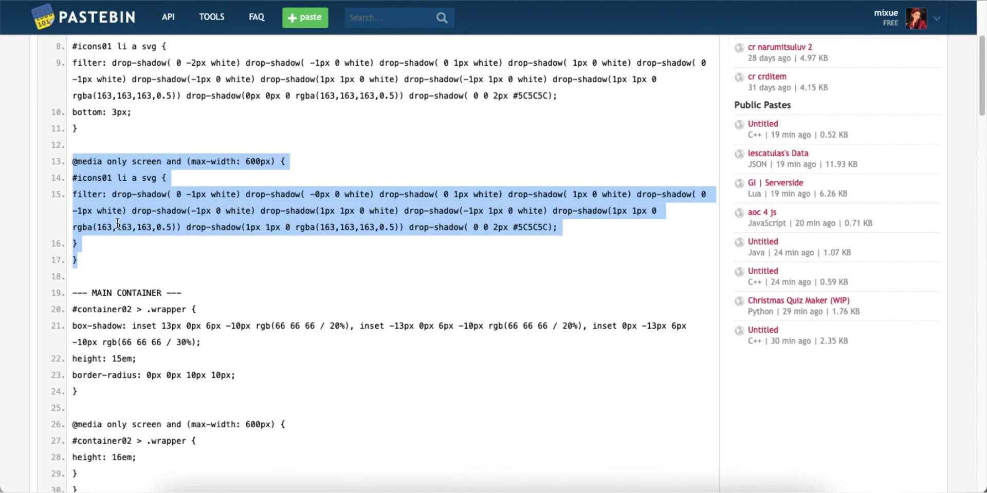
Copy the #container02 rules, including the 600px media rule, from Pastebin and paste them between the main container embed's style tags
scroll(360, 257, down, 3)
drag(73, 111, 102, 285)
right_click(134, 227)
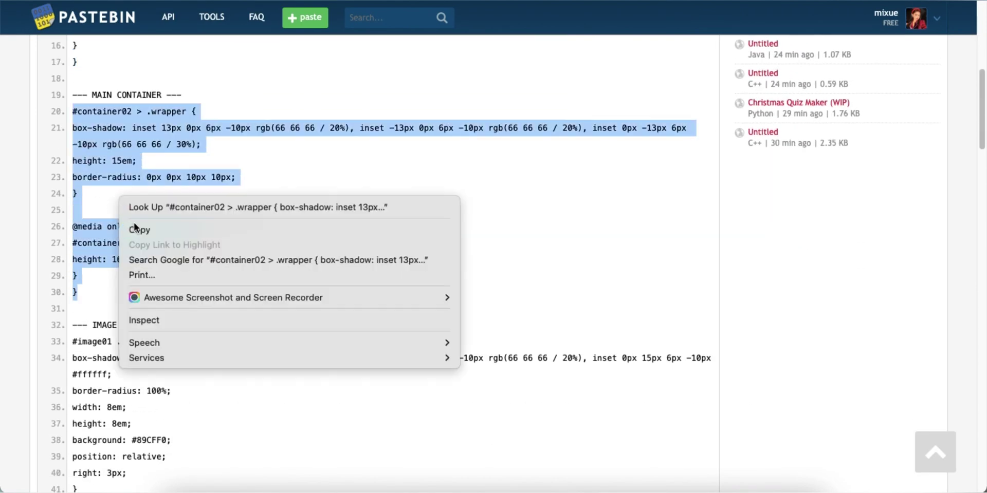
click(135, 229)
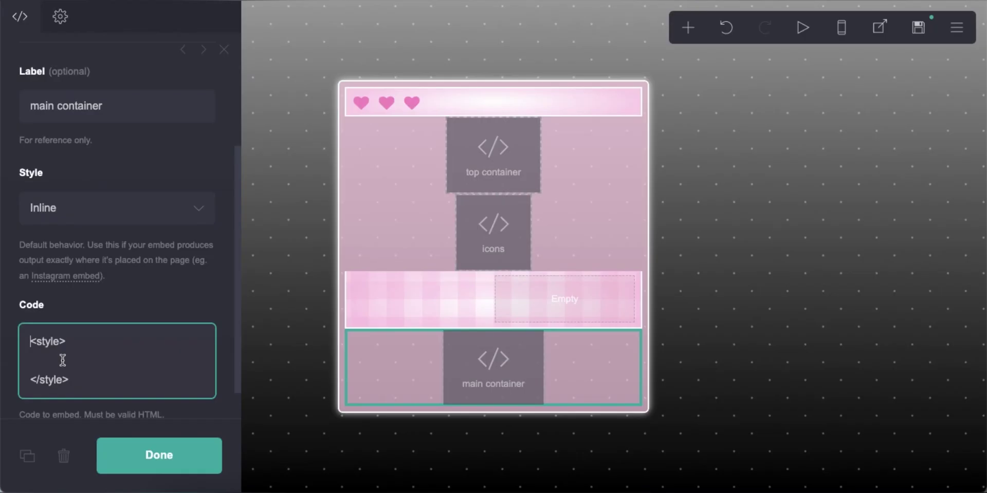
right_click(61, 359)
click(100, 350)
Check that both #container02 selectors in the main container embed match the columns container's element ID
click(463, 319)
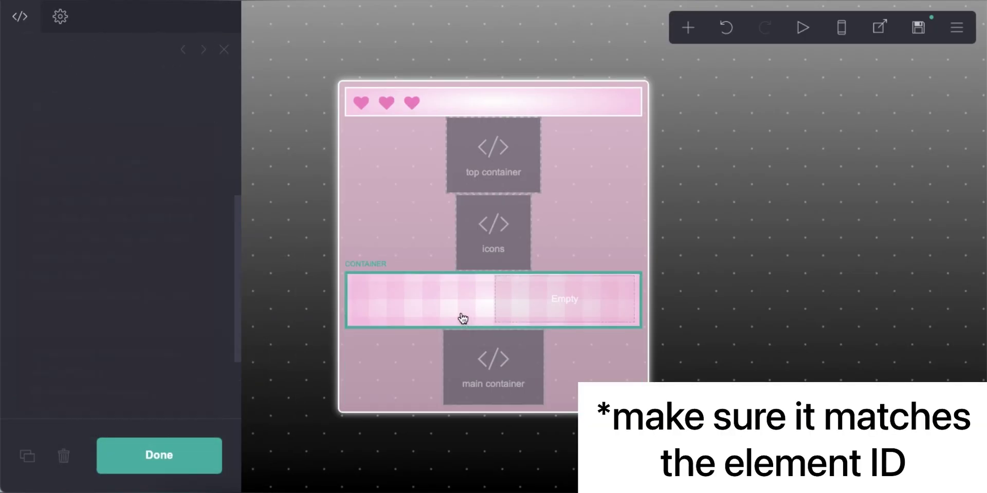
click(449, 346)
double_click(65, 230)
scroll(105, 269, down, 1)
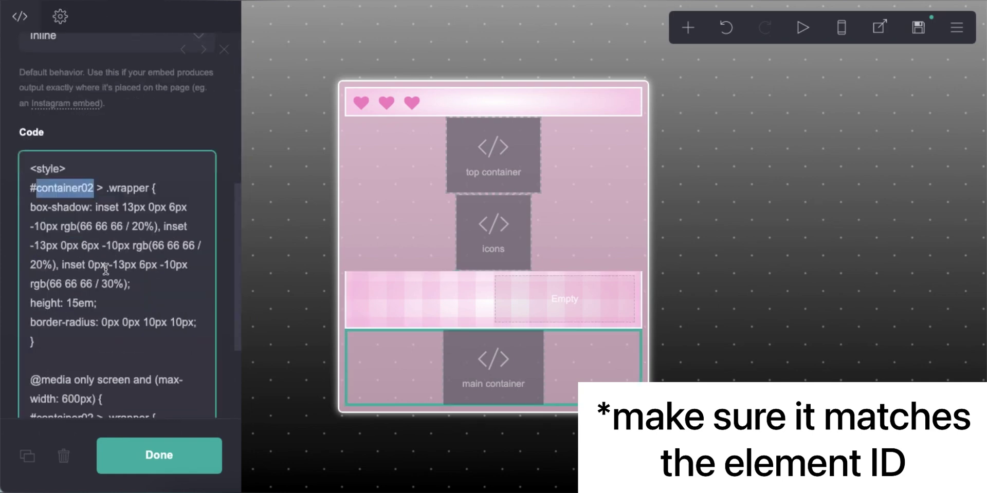
scroll(106, 270, down, 3)
double_click(63, 269)
click(115, 349)
Save the site with the main container code as a template
click(918, 28)
click(159, 456)
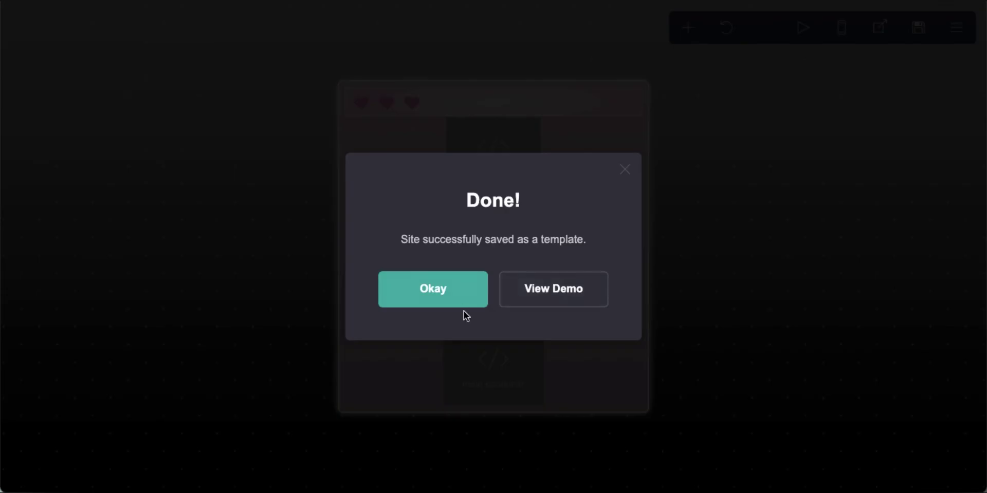
click(462, 306)
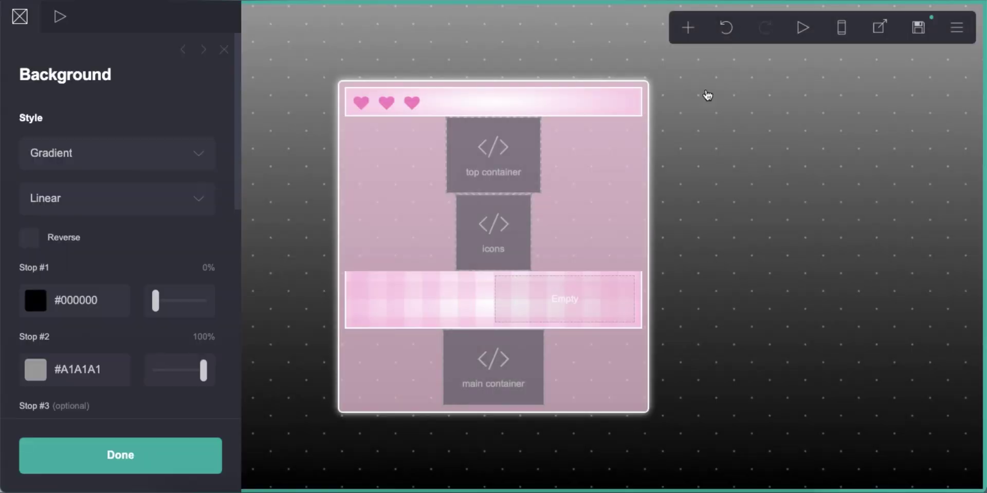
Add an image element to the columns container's empty right column and load the picture of the woman with the white cat
click(688, 27)
drag(507, 105, 577, 198)
click(117, 176)
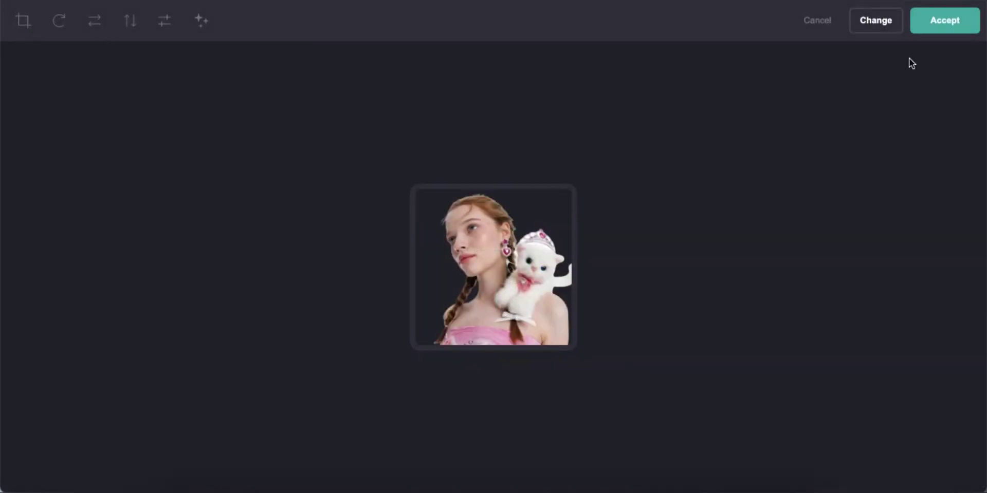
click(935, 30)
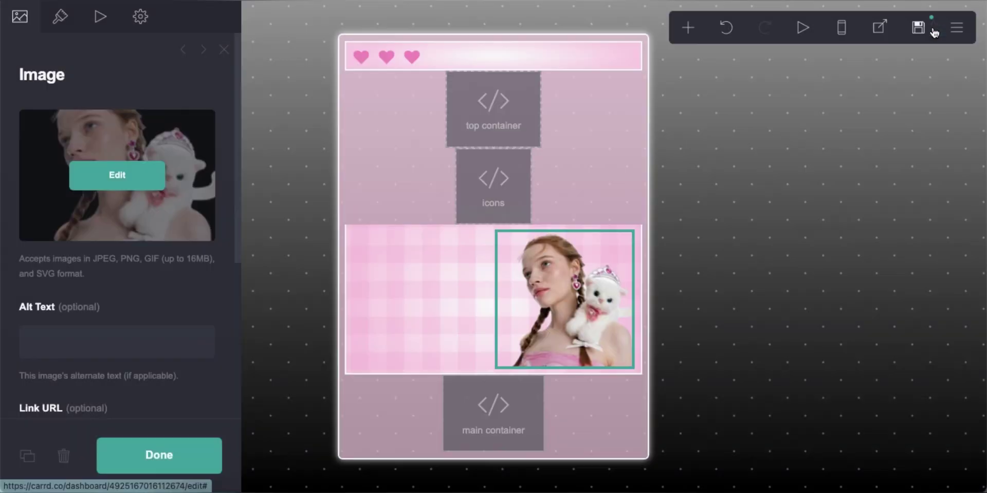
Set the image's alignment to Right
click(60, 17)
scroll(117, 258, down, 5)
click(117, 268)
click(110, 319)
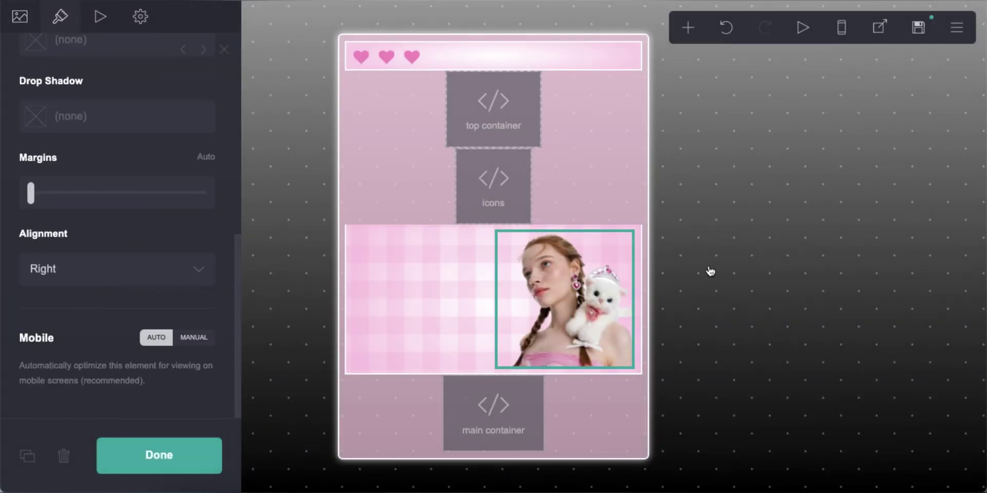
click(711, 272)
Add a code embed labeled "image" below the main container embed
click(687, 28)
click(635, 290)
click(107, 289)
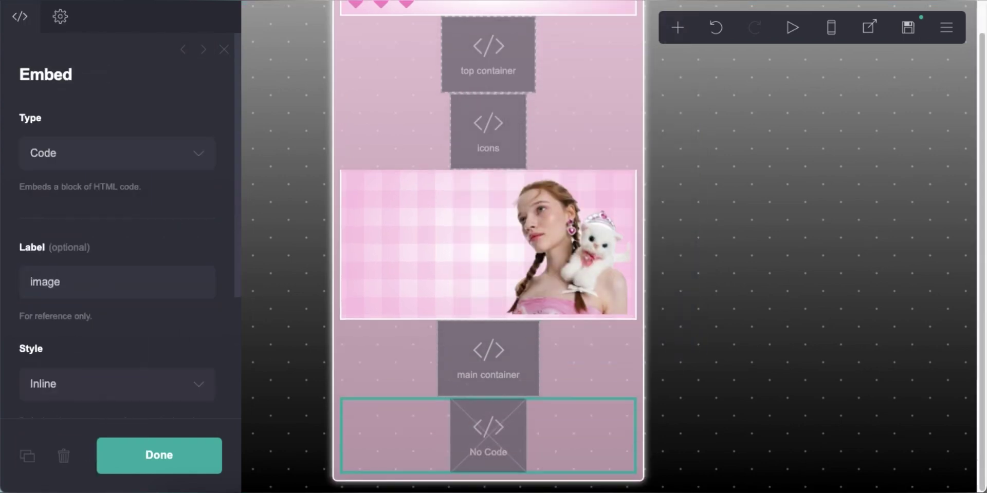
scroll(117, 338, down, 3)
click(117, 337)
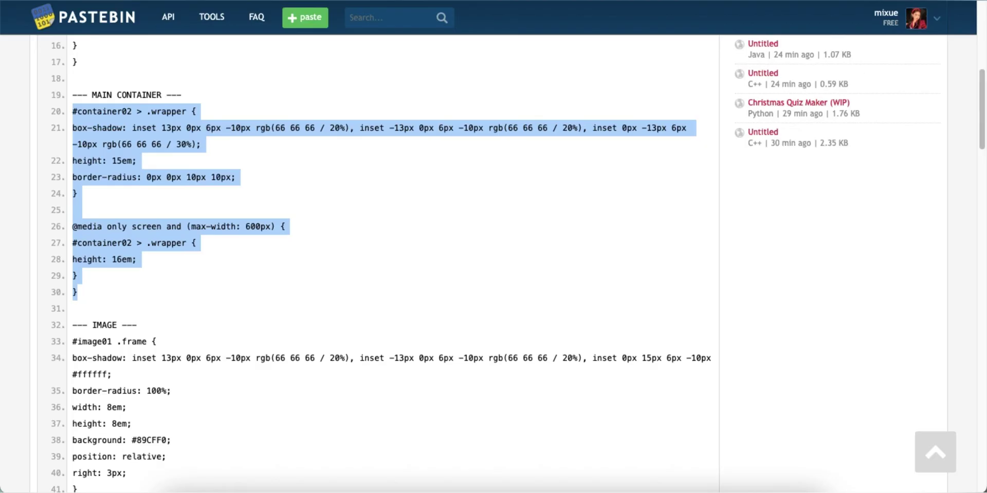
Copy the CSS block under the IMAGE heading in Pastebin, including its 600px media query
click(149, 212)
scroll(149, 212, down, 4)
drag(72, 97, 79, 359)
key(super+c)
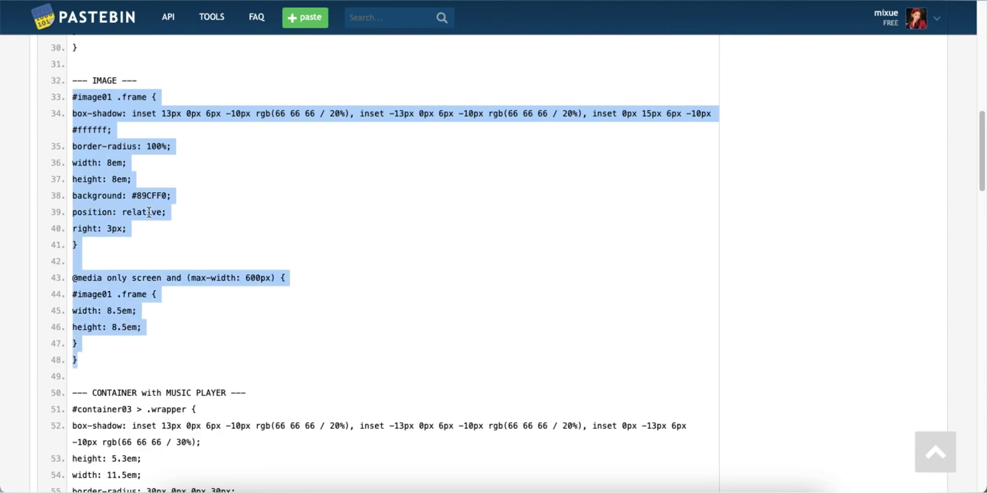
right_click(149, 212)
click(170, 241)
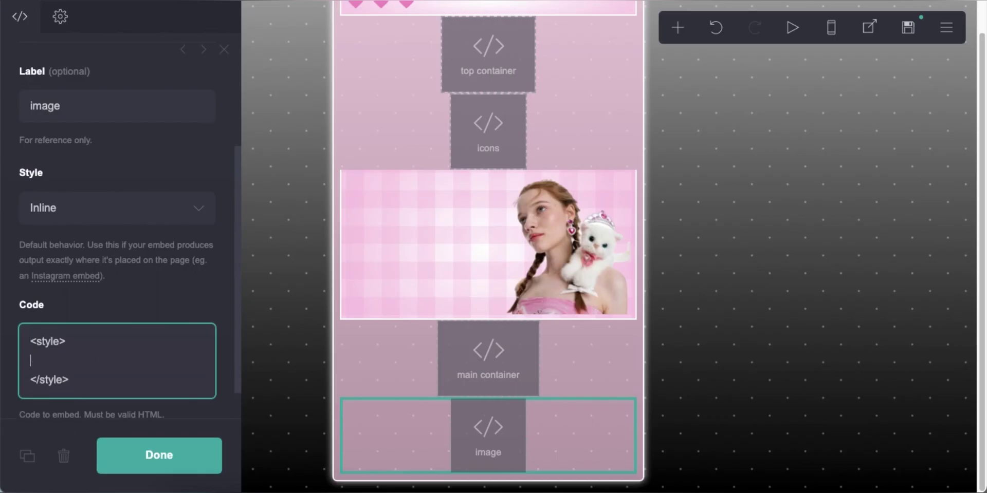
Paste the copied CSS between the style tags of the "image" embed and save the site as a template
right_click(105, 355)
click(142, 342)
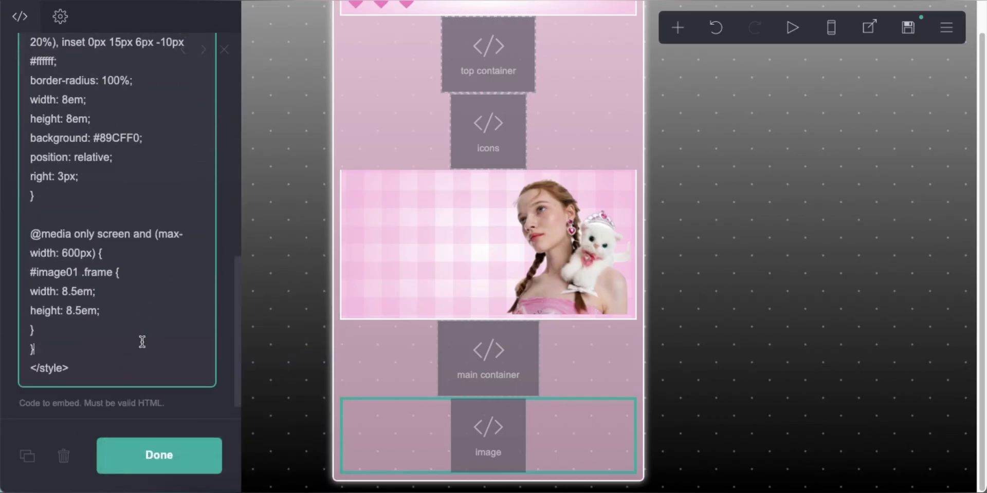
click(908, 27)
click(121, 455)
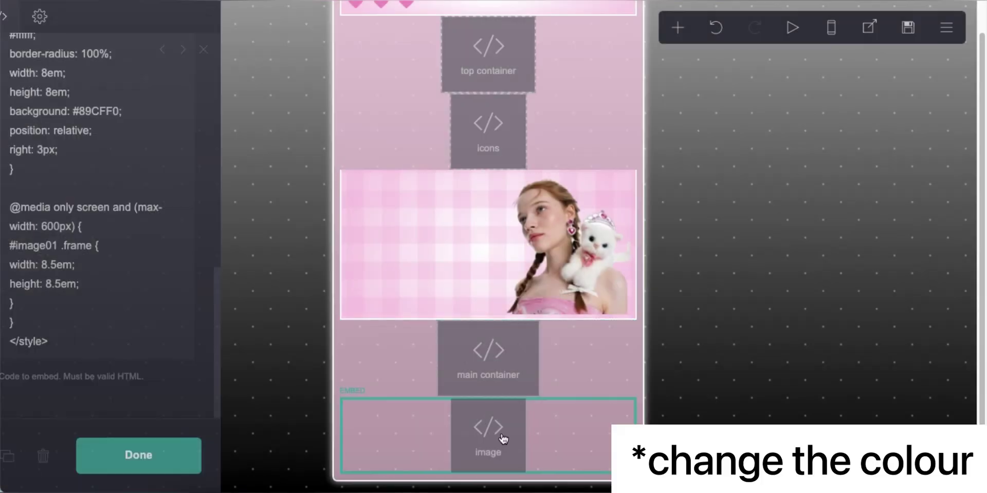
Change the background colour code in the "image" embed's CSS and save the site as a template
scroll(98, 135, up, 2)
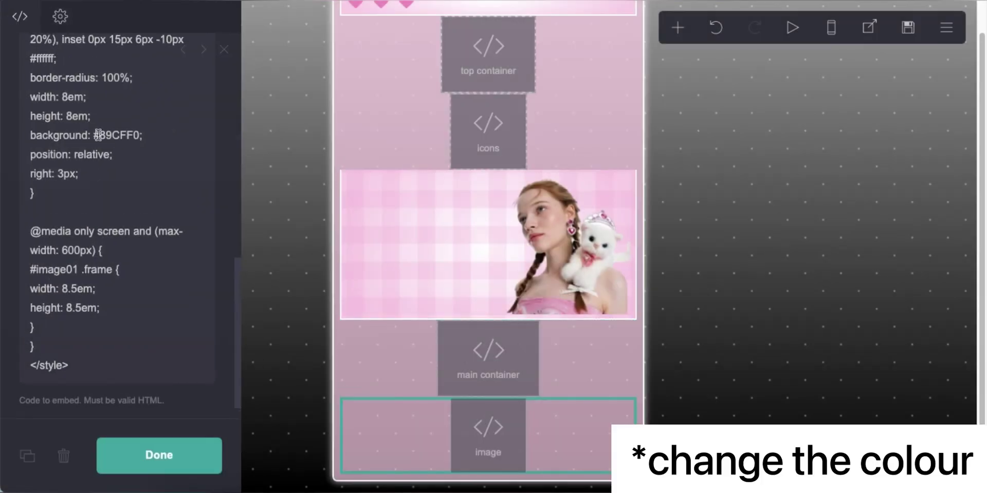
text(DE)
click(908, 27)
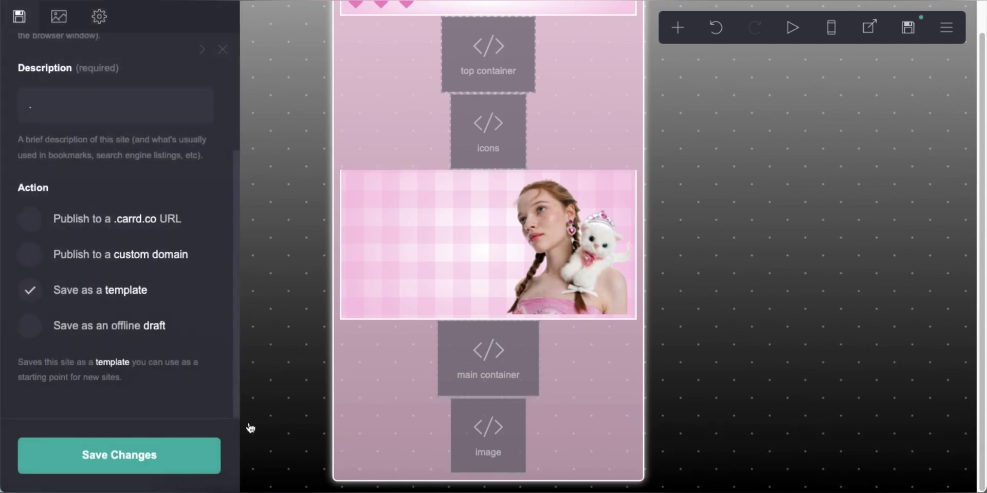
click(120, 455)
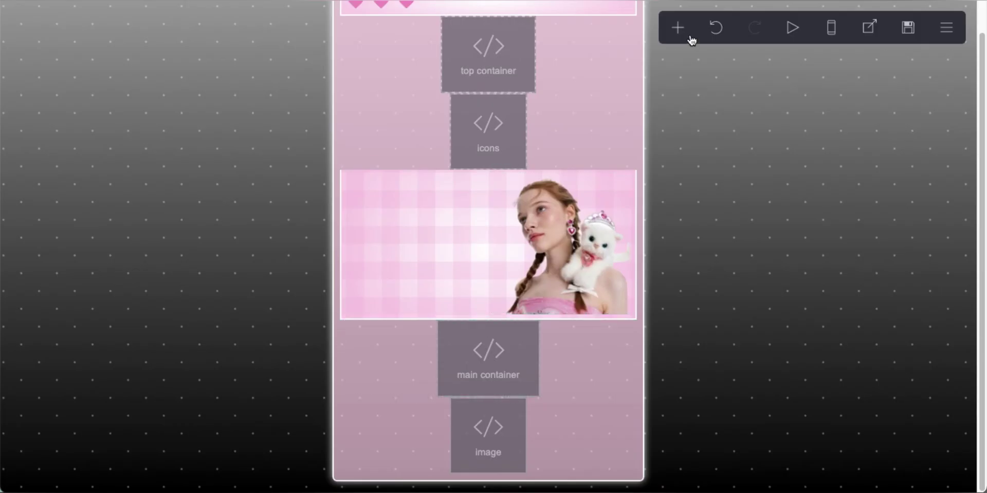
Add a container below the "image" embed and give it a solid white background
click(677, 27)
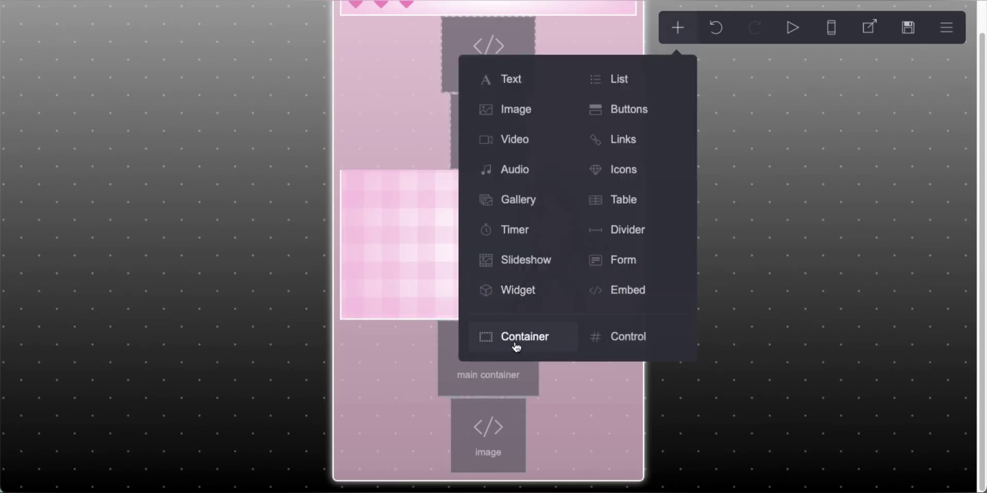
click(515, 344)
click(60, 17)
scroll(103, 260, down, 10)
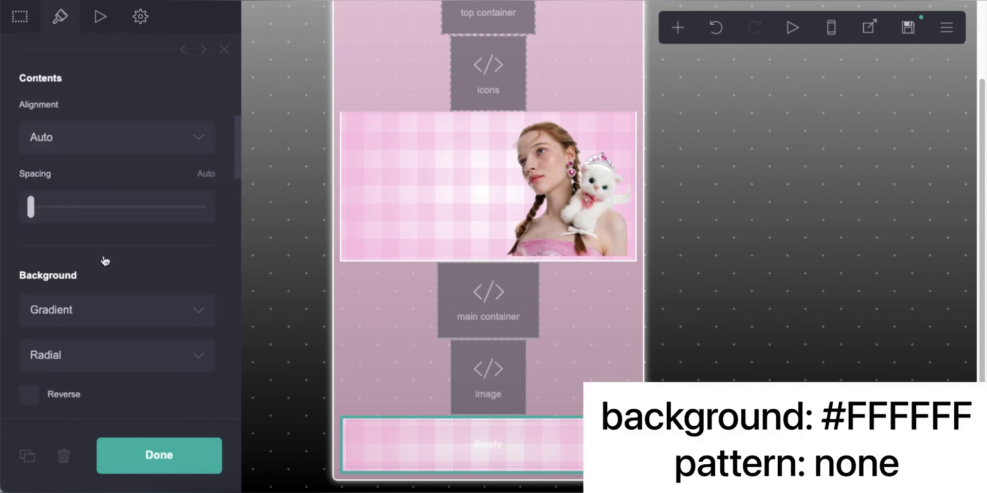
click(95, 165)
click(95, 153)
scroll(120, 205, down, 1)
Set the new white container's pattern to None and clear its border colour
click(118, 189)
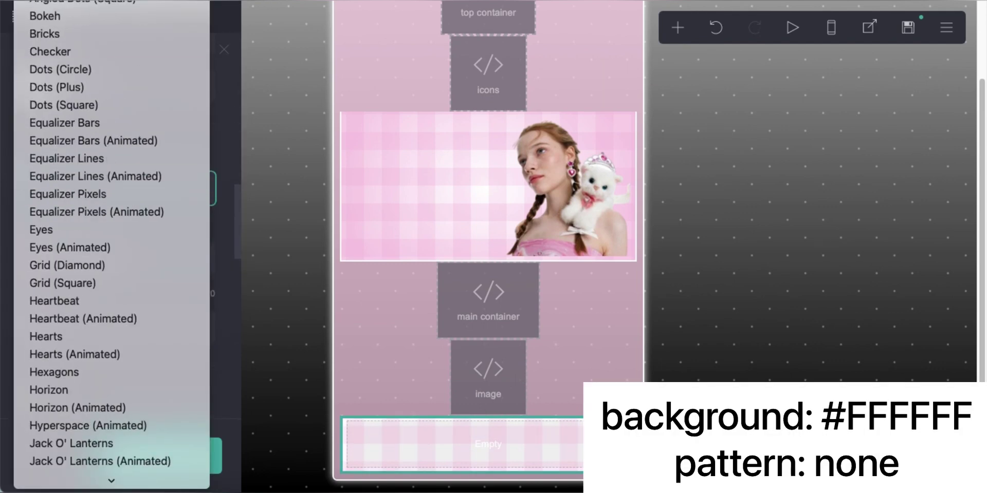
click(134, 220)
scroll(135, 227, down, 2)
click(86, 195)
key(BackSpace)
click(111, 158)
scroll(106, 248, down, 4)
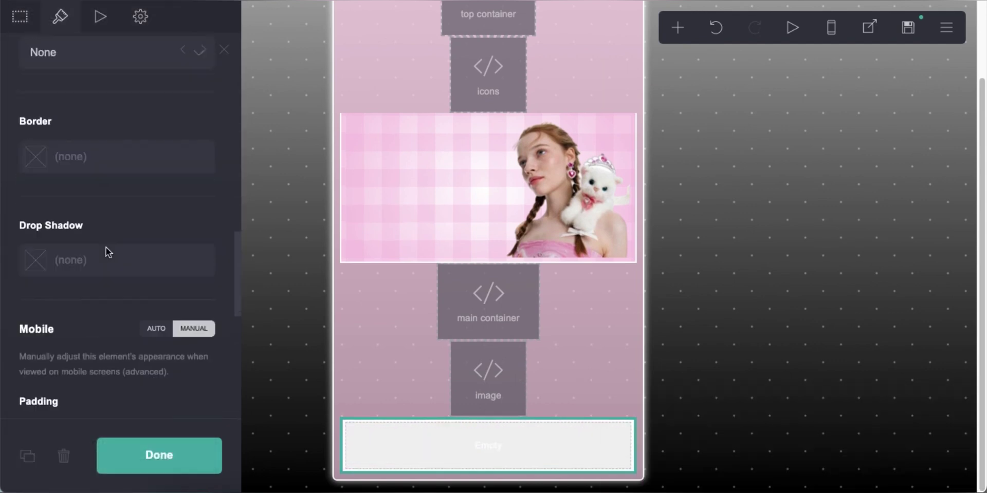
click(748, 371)
Add a code embed labeled "music player container" below the white container
click(677, 28)
click(628, 290)
click(104, 293)
text(music player container)
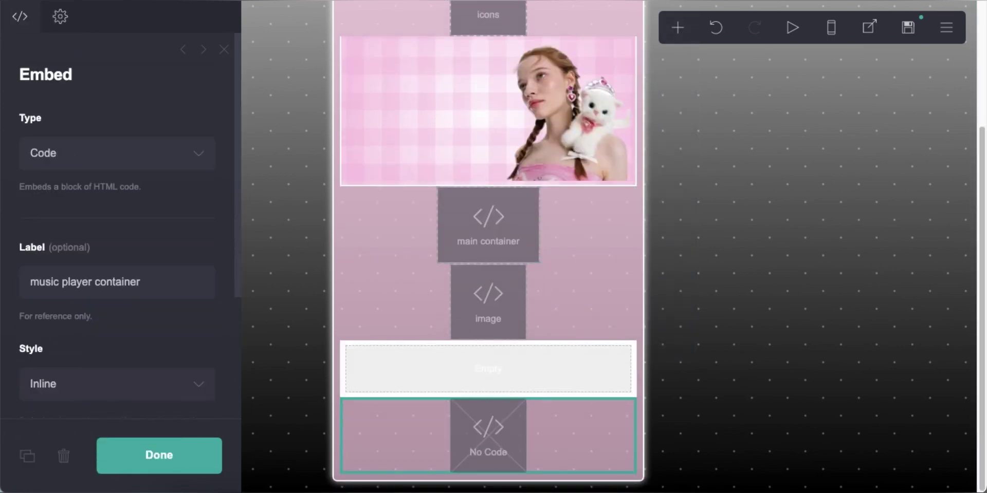
scroll(103, 337, down, 3)
click(103, 337)
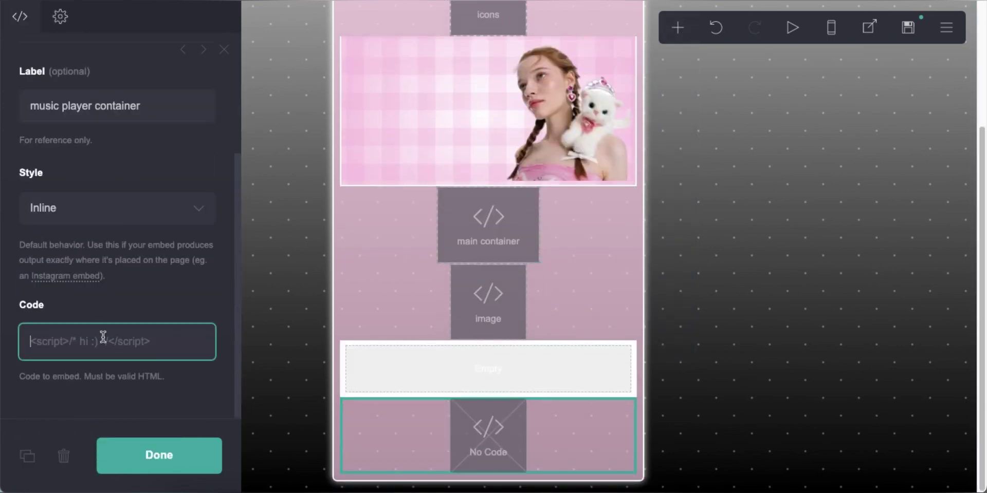
Copy the CSS block under the CONTAINER with MUSIC PLAYER heading in Pastebin, including its media query
key(ctrl+Tab)
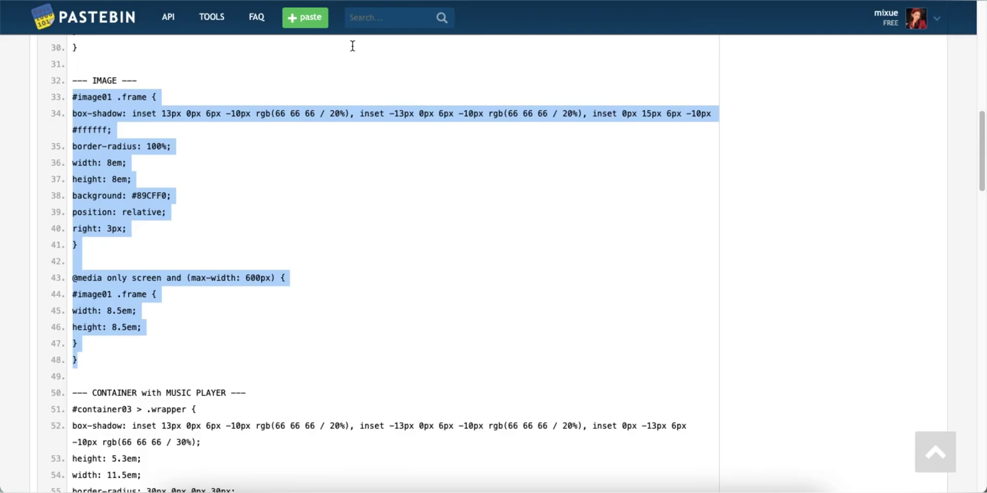
scroll(359, 246, down, 5)
click(73, 84)
drag(73, 85, 128, 353)
key(super+c)
right_click(172, 238)
click(186, 273)
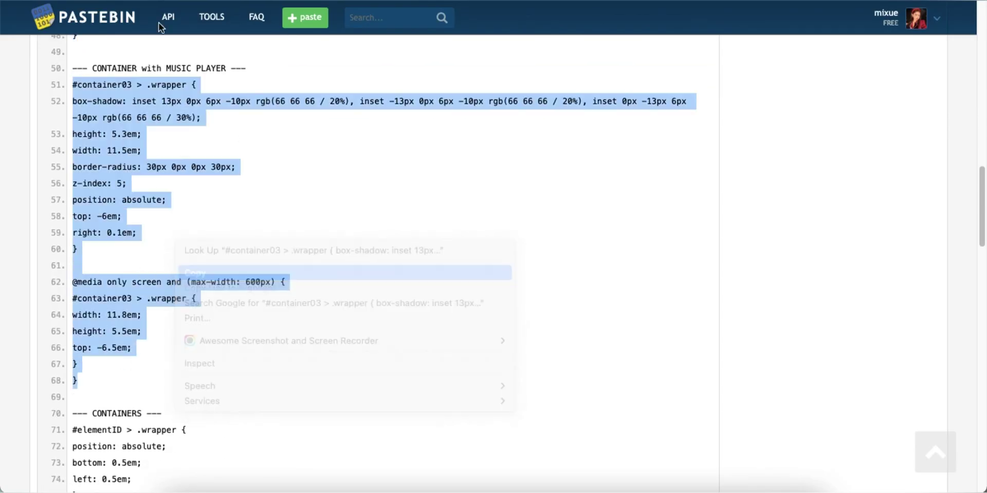
Paste the #container03 CSS inside the style tags of the "music player container" embed and save the site as a template
click(154, 1)
key(Return)
right_click(62, 357)
click(103, 357)
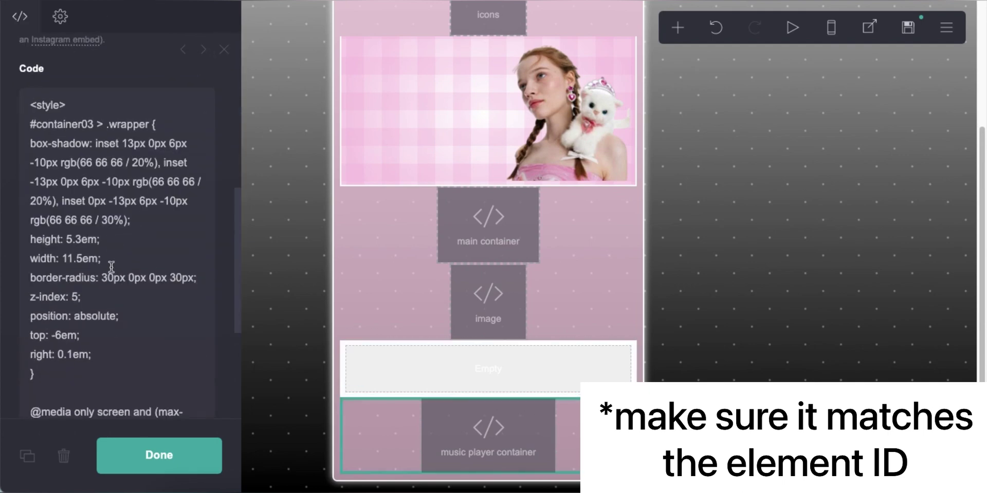
scroll(88, 244, down, 5)
click(908, 26)
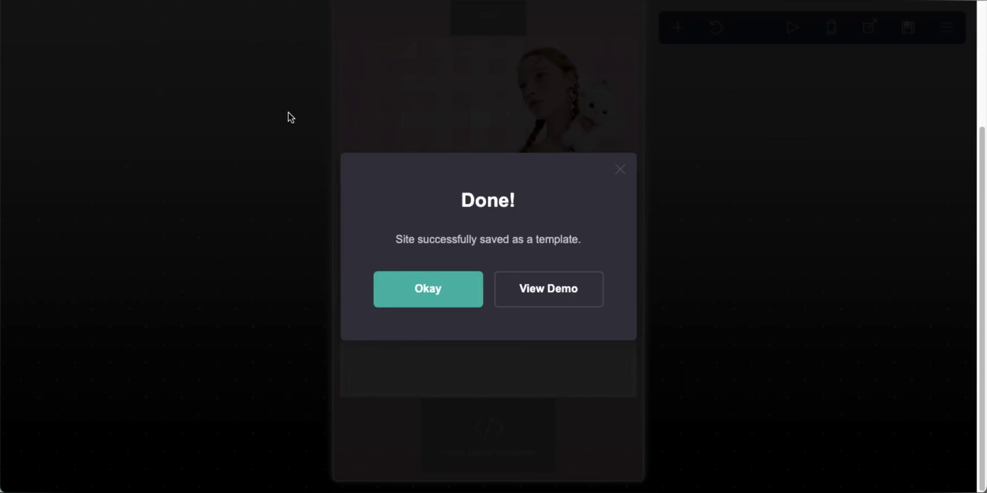
click(430, 290)
Add a code embed inside the empty white container and label it "music player"
click(488, 375)
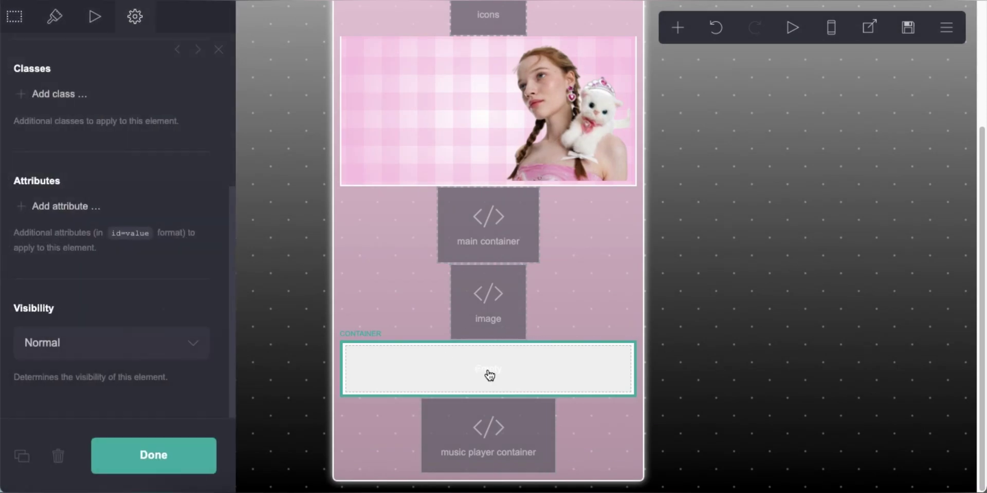
click(678, 28)
click(638, 302)
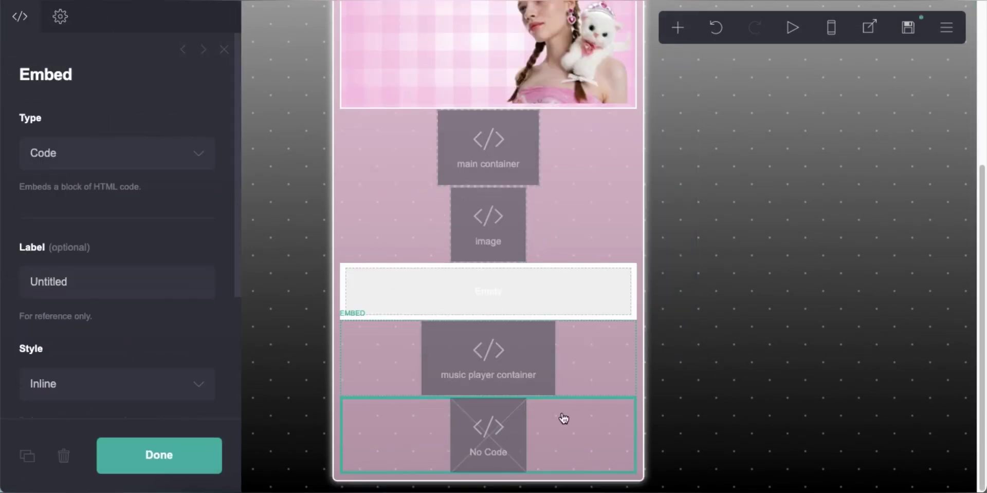
drag(562, 416, 476, 283)
double_click(144, 291)
text(musc)
key(BackSpace)
text(ic player)
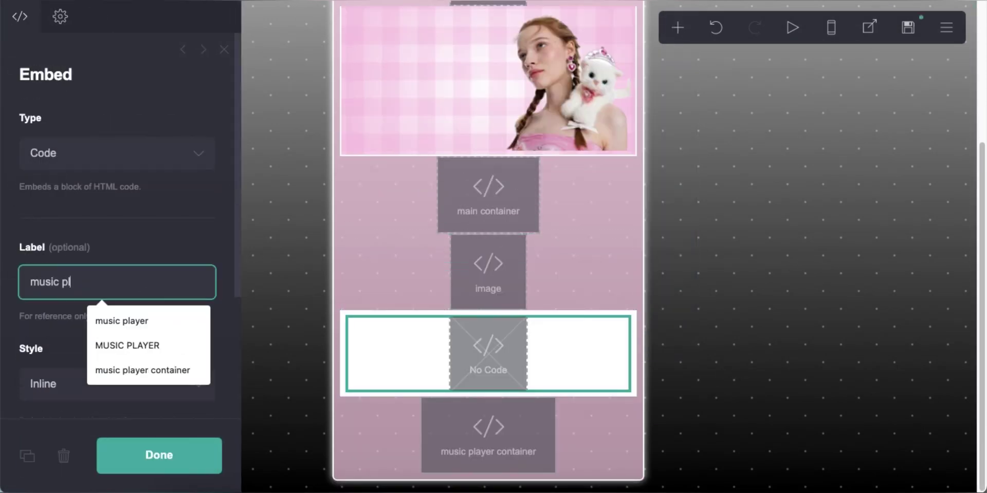
Copy the entire Simple Music Player HTML code from JS Bin
scroll(136, 276, down, 3)
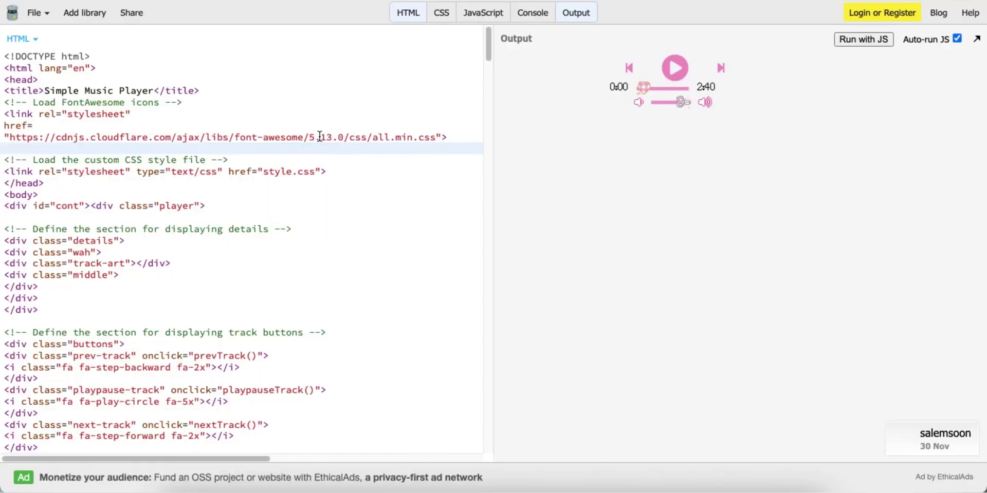
right_click(319, 136)
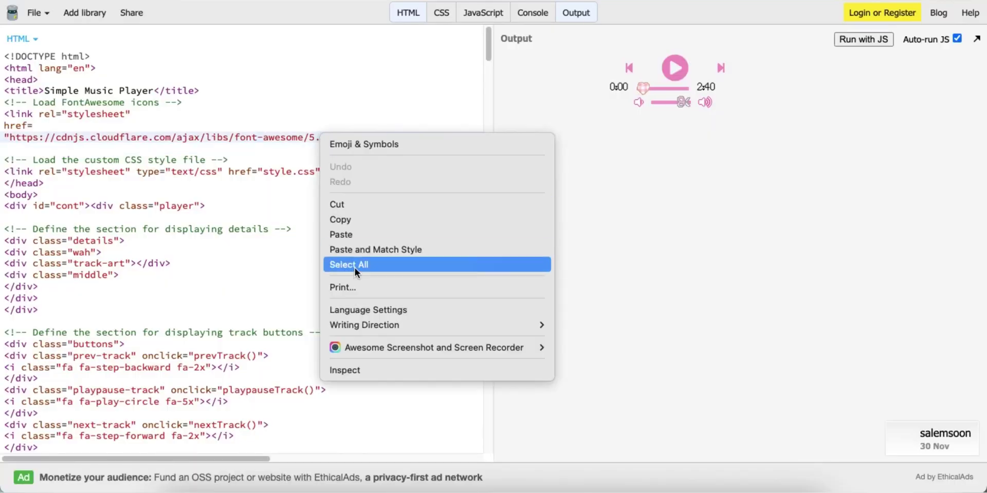
click(355, 267)
right_click(246, 118)
click(273, 224)
Paste the player code into the "music player" embed and save the site as a template
right_click(110, 339)
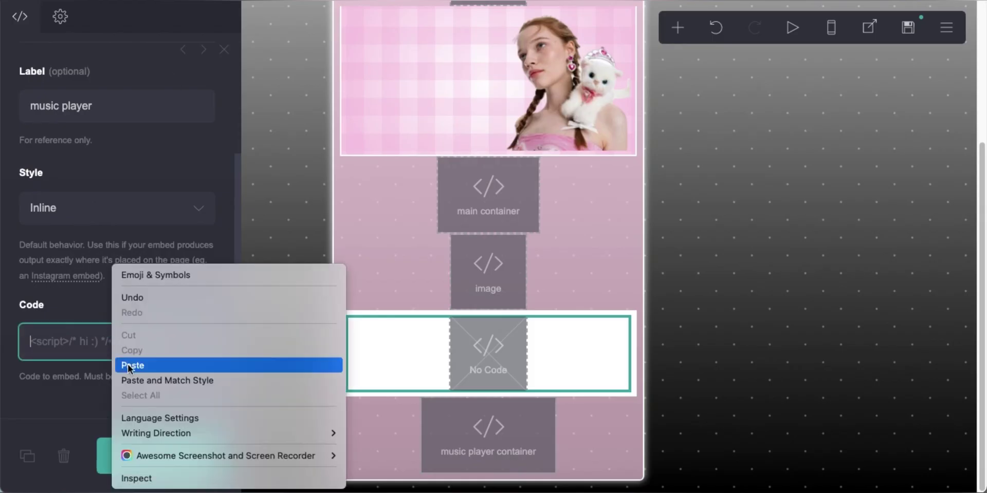
click(124, 366)
click(909, 27)
click(134, 443)
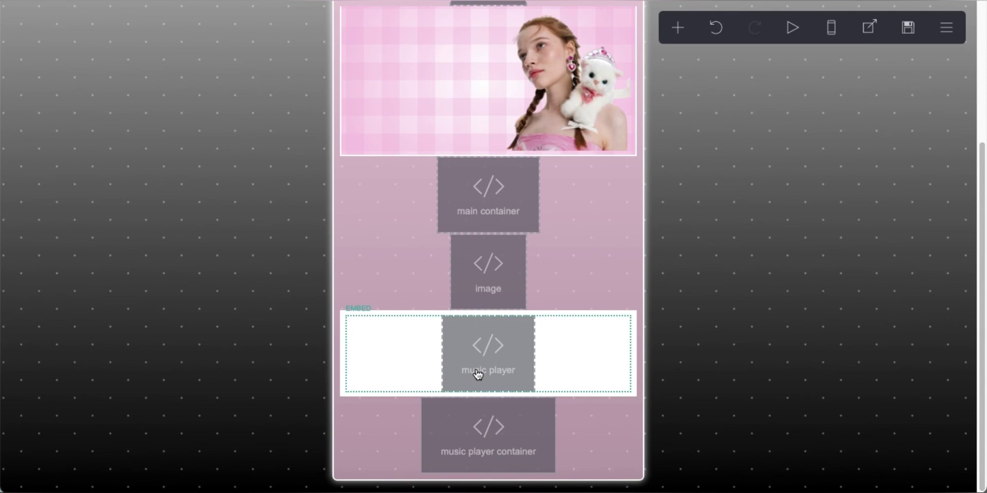
Locate the seek slider thumb's background-image URL in the "music player" embed's code
click(476, 374)
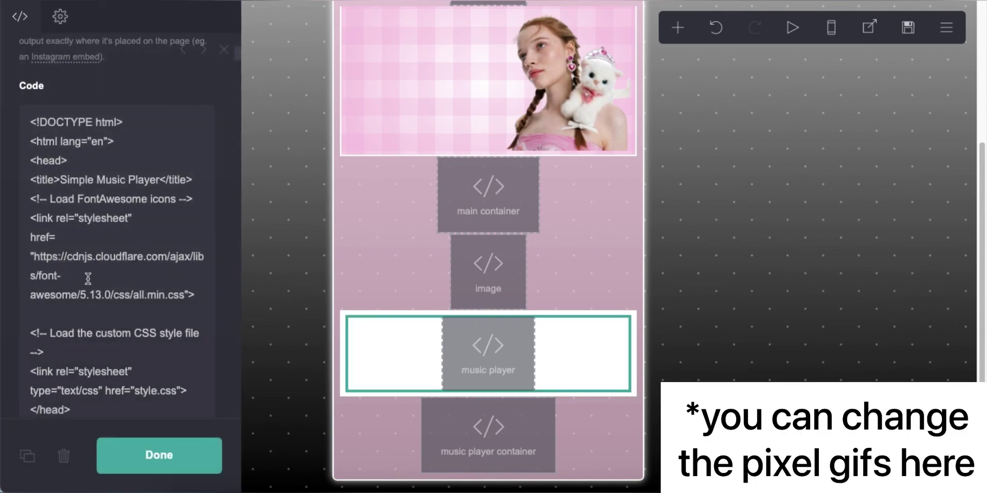
scroll(109, 262, down, 5)
scroll(108, 262, down, 15)
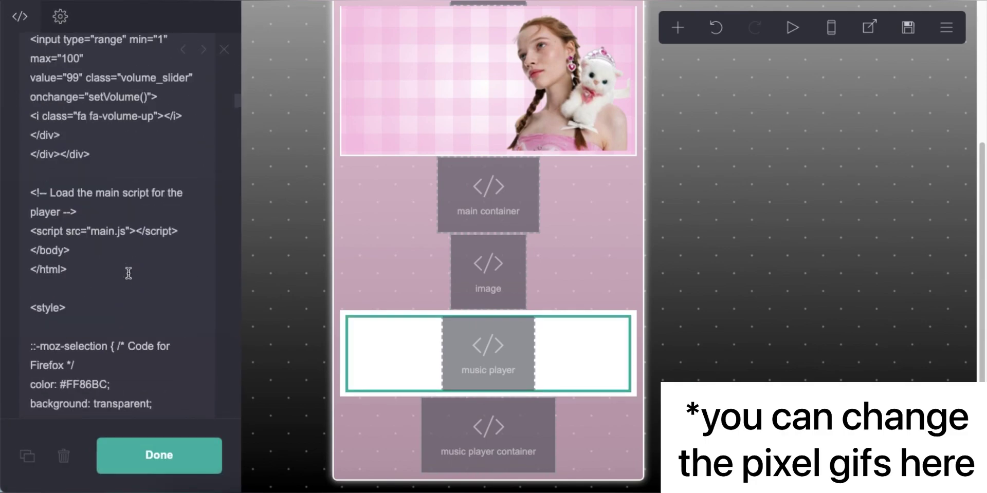
scroll(129, 274, down, 15)
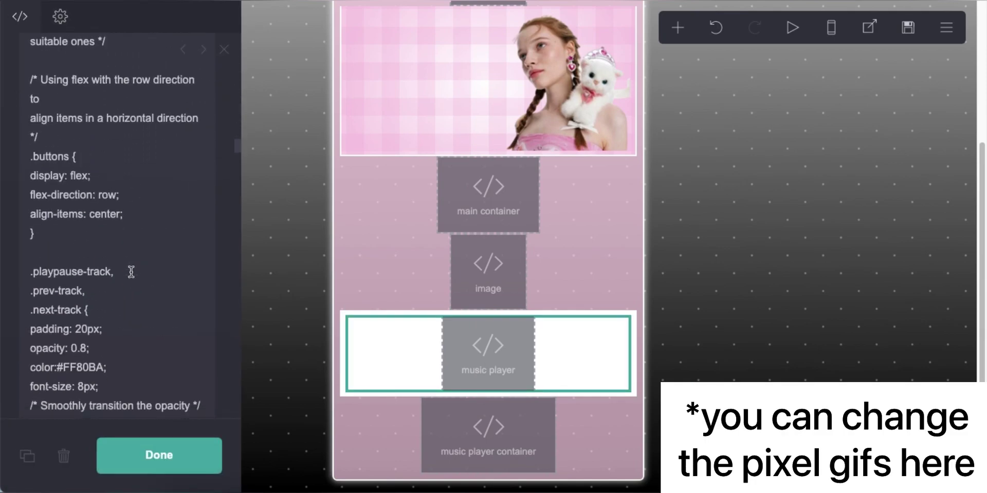
scroll(132, 272, down, 10)
scroll(132, 272, up, 3)
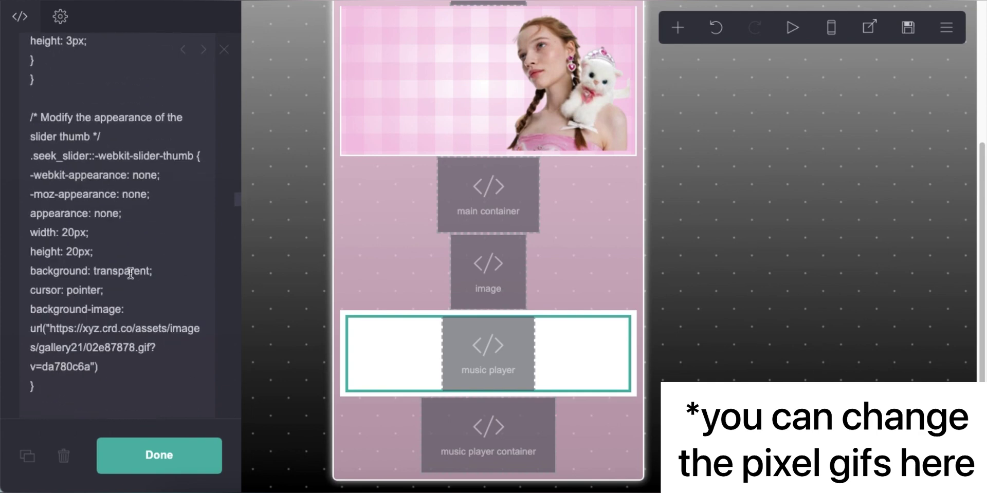
scroll(132, 272, down, 3)
click(103, 299)
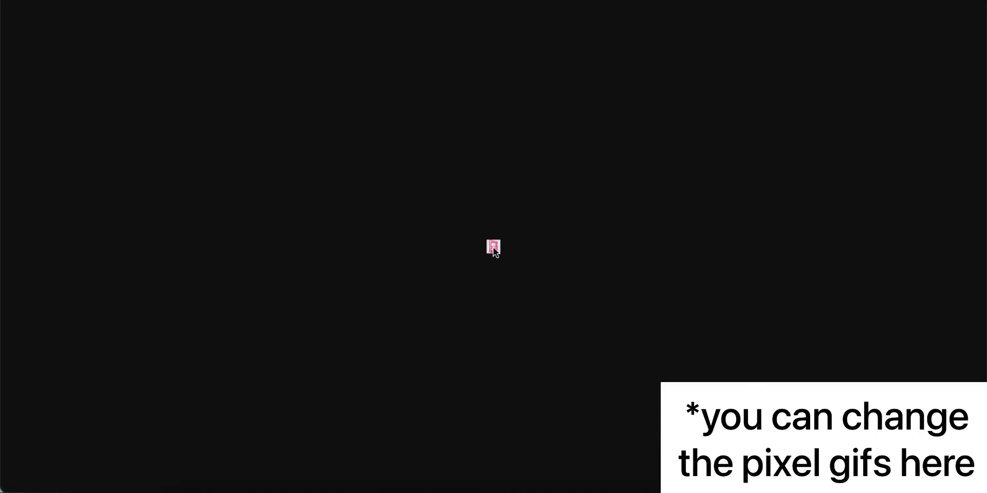
Copy the pink pixel GIF's address and replace the seek slider thumb's image URL with it (51.gif)
right_click(494, 251)
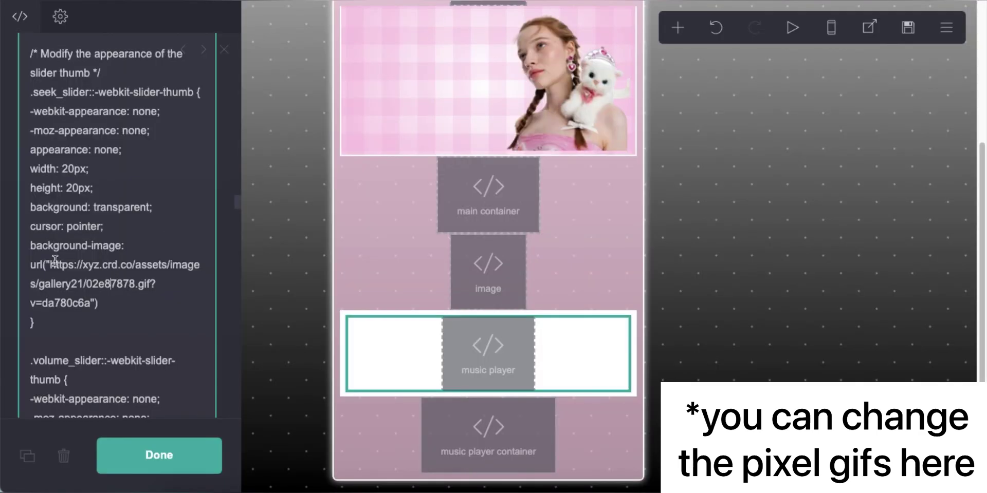
scroll(55, 261, up, 3)
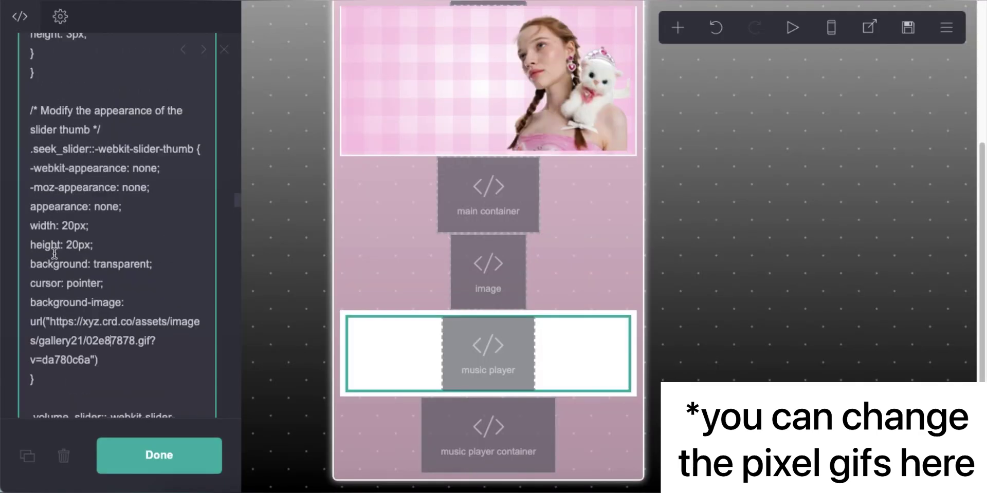
scroll(55, 257, down, 4)
drag(50, 246, 89, 278)
right_click(109, 249)
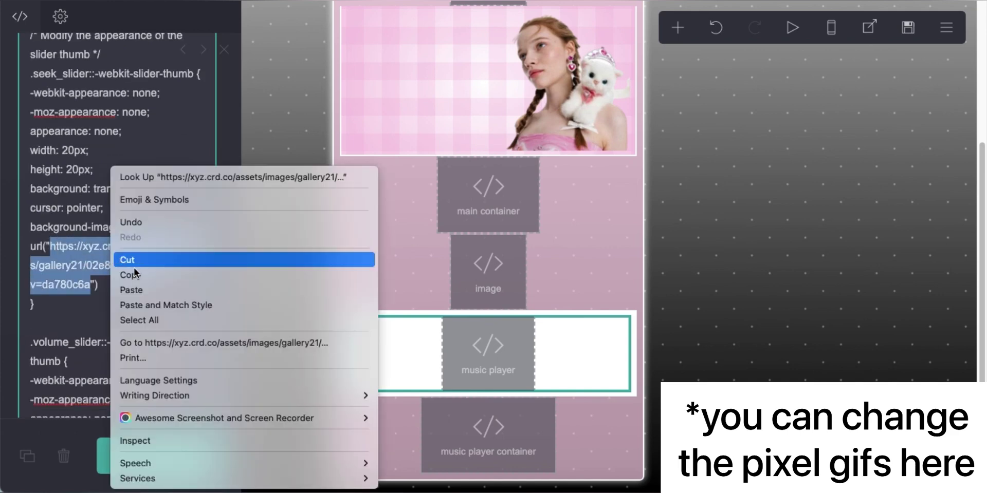
click(133, 288)
scroll(103, 264, down, 5)
scroll(105, 265, down, 4)
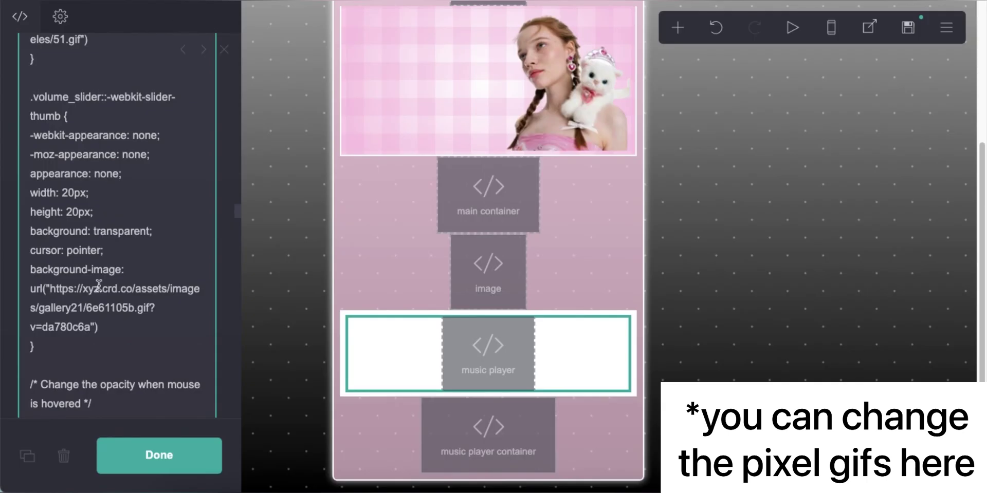
drag(51, 289, 92, 327)
right_click(92, 327)
click(123, 244)
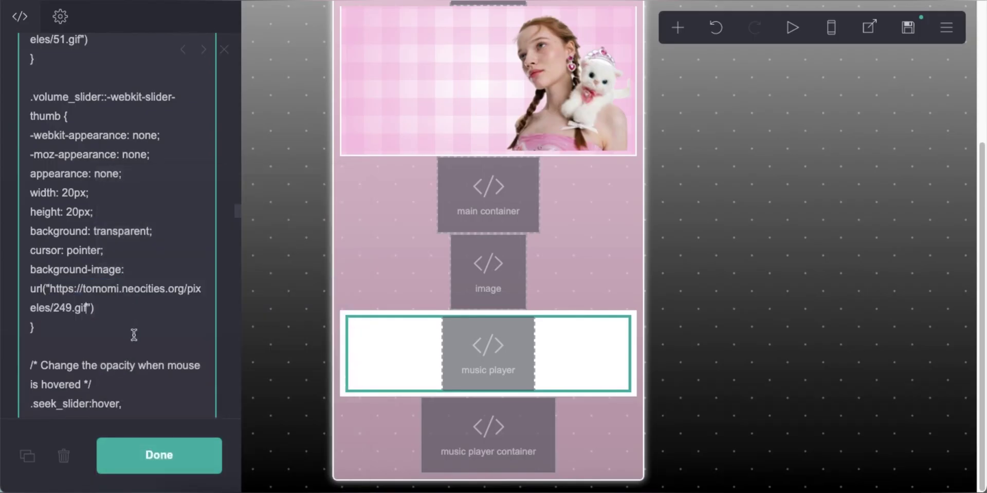
scroll(133, 335, down, 5)
scroll(134, 335, up, 1)
click(908, 27)
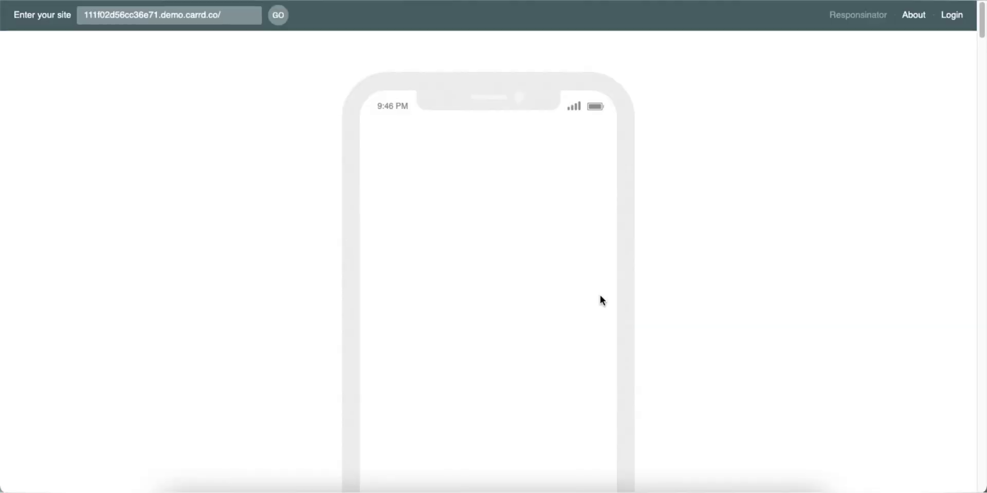
Examine the mp3 path link of each song in the "music player" embed's track list
scroll(655, 326, down, 2)
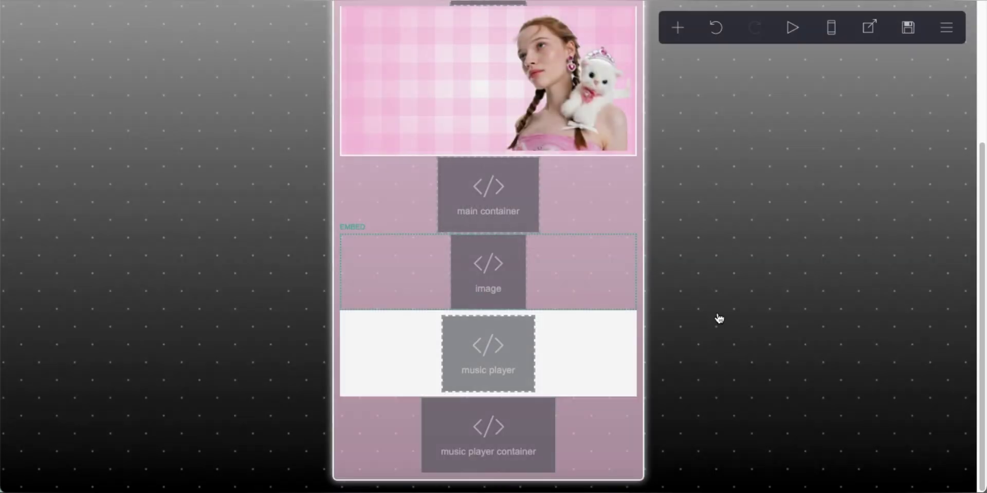
click(425, 331)
scroll(122, 266, down, 5)
scroll(123, 265, down, 15)
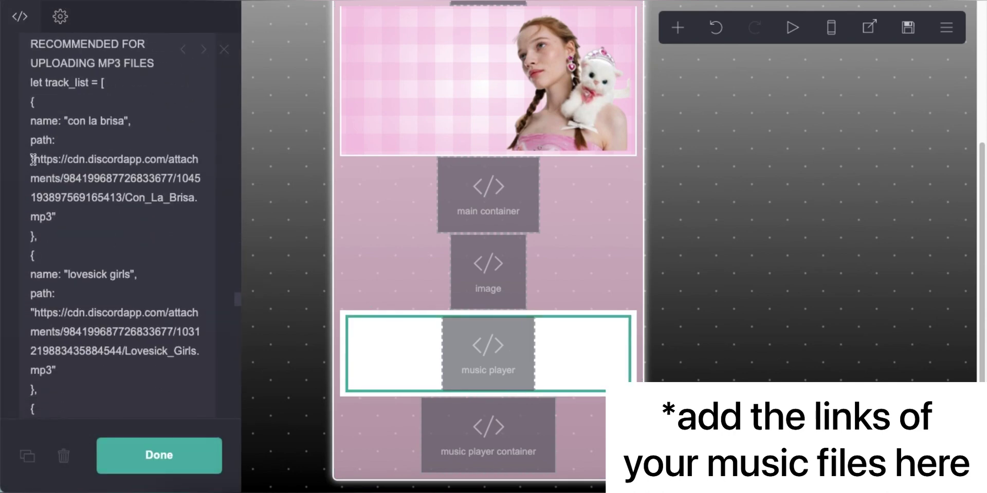
drag(33, 159, 52, 206)
click(103, 234)
scroll(103, 234, down, 2)
drag(32, 260, 51, 318)
click(52, 318)
scroll(83, 276, down, 9)
drag(34, 199, 134, 275)
scroll(132, 273, down, 6)
drag(34, 227, 54, 304)
scroll(54, 304, down, 5)
drag(34, 243, 88, 300)
click(105, 297)
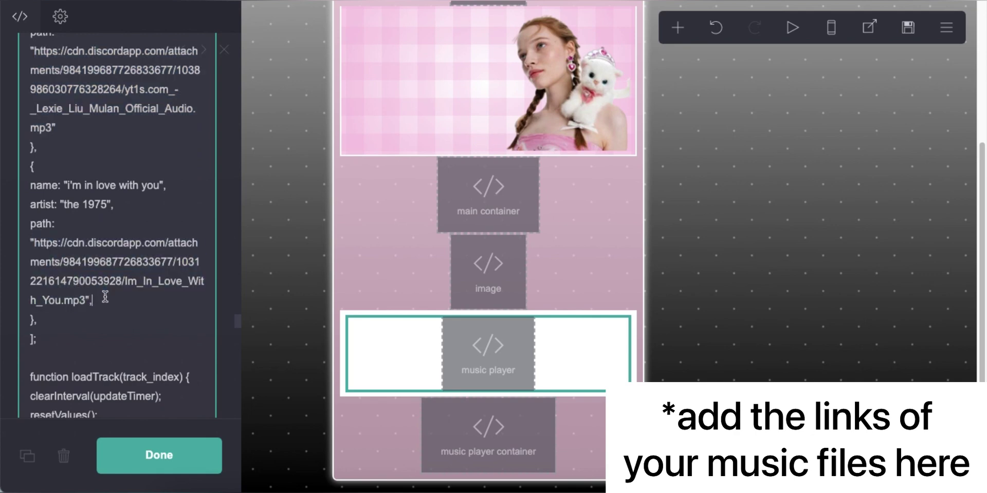
scroll(105, 297, down, 10)
Add a Header Marker control below the "music player container" embed, followed by a section break control
click(698, 113)
click(678, 28)
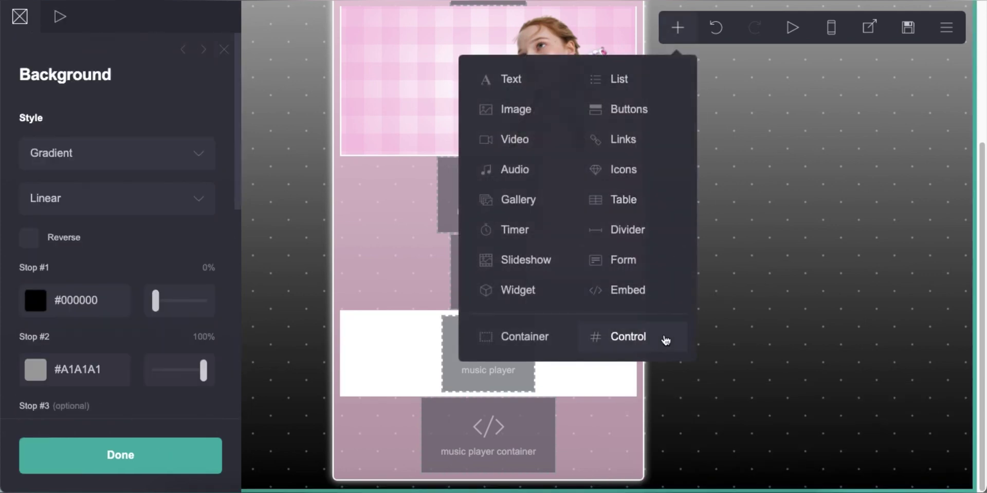
click(665, 340)
click(118, 153)
click(88, 170)
click(677, 27)
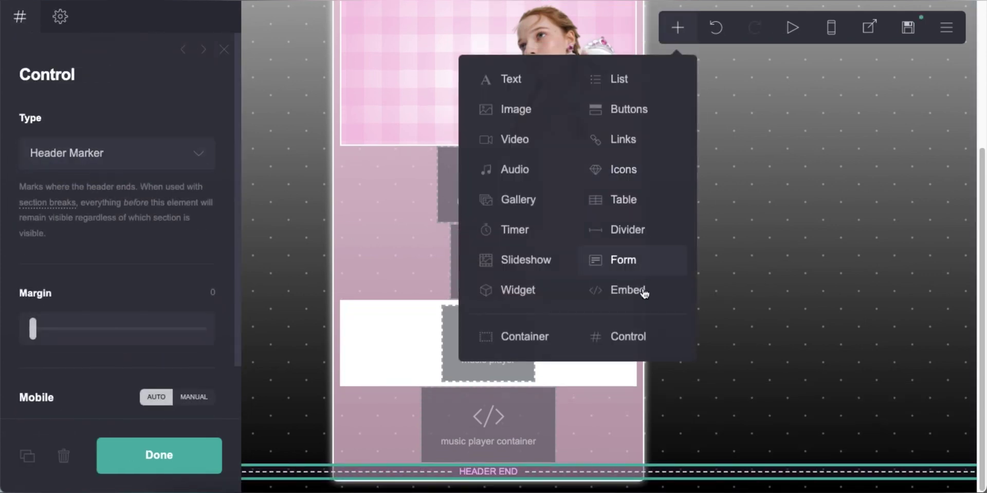
click(632, 338)
Add a container after the section break with vertical and horizontal padding of 0.25 and its background set to None
click(645, 29)
click(518, 337)
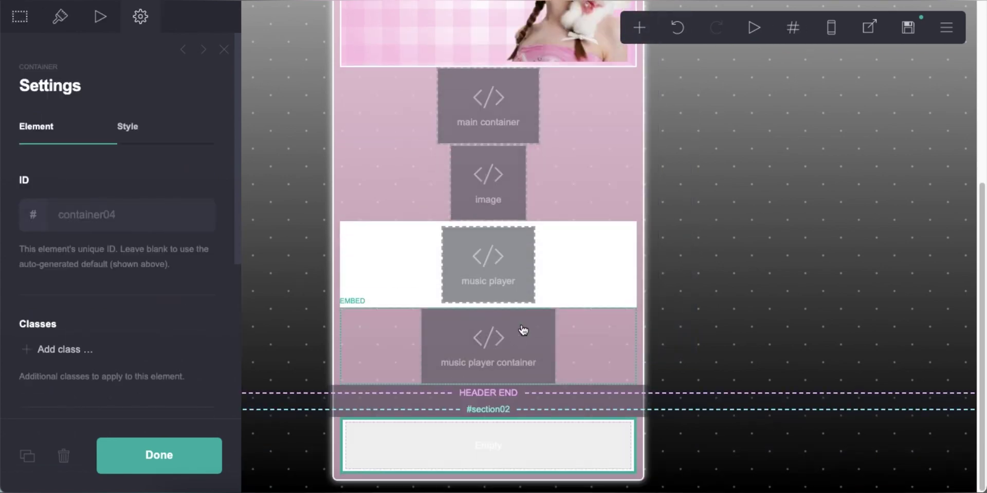
click(128, 127)
text(0.25)
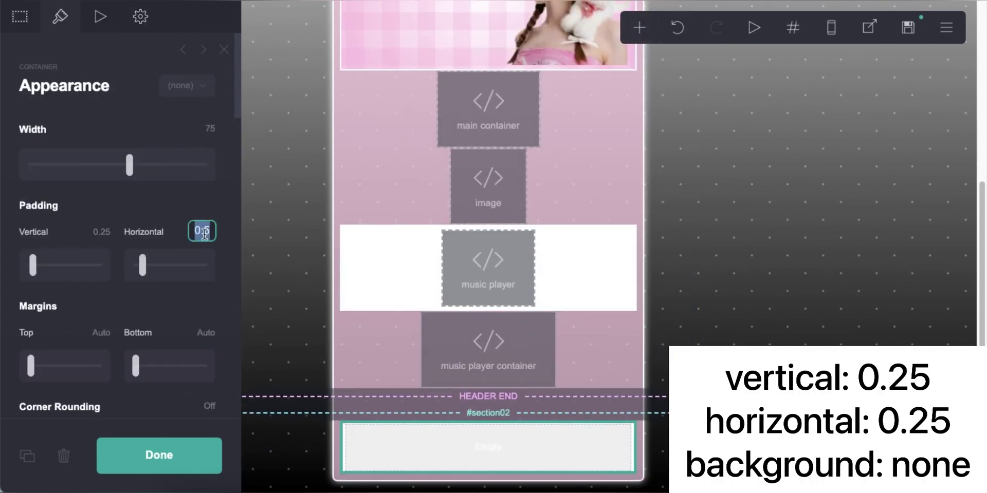
scroll(105, 282, down, 10)
click(106, 244)
click(106, 223)
scroll(106, 257, down, 4)
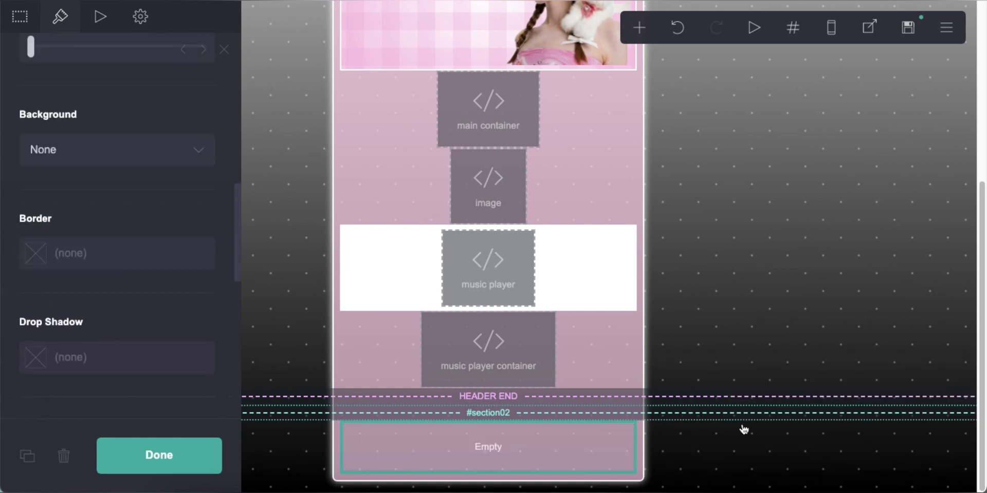
Add a code embed labelled "container" below the empty container and enter opening and closing style tags as its code
click(745, 430)
click(640, 27)
click(594, 291)
double_click(115, 282)
text(con)
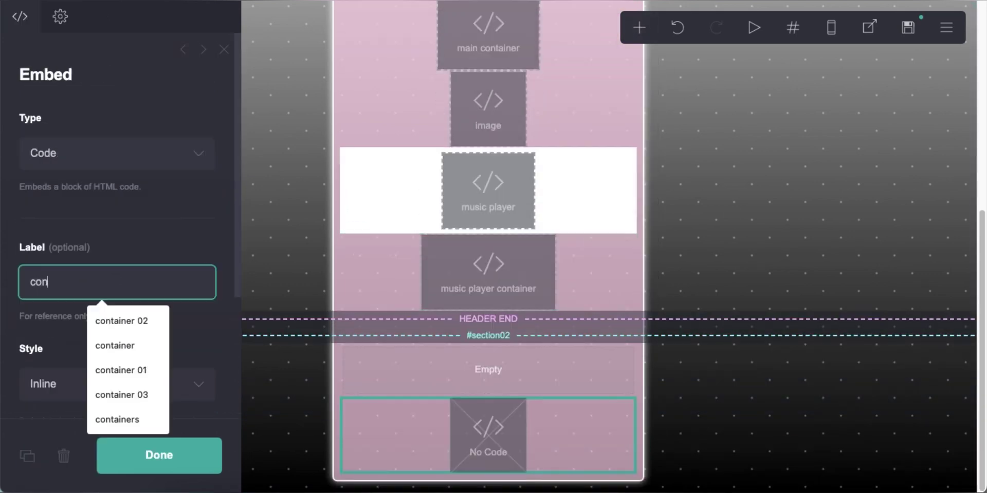
click(110, 343)
scroll(128, 335, down, 4)
click(128, 335)
text(<style>)
key(Return)
text(</s)
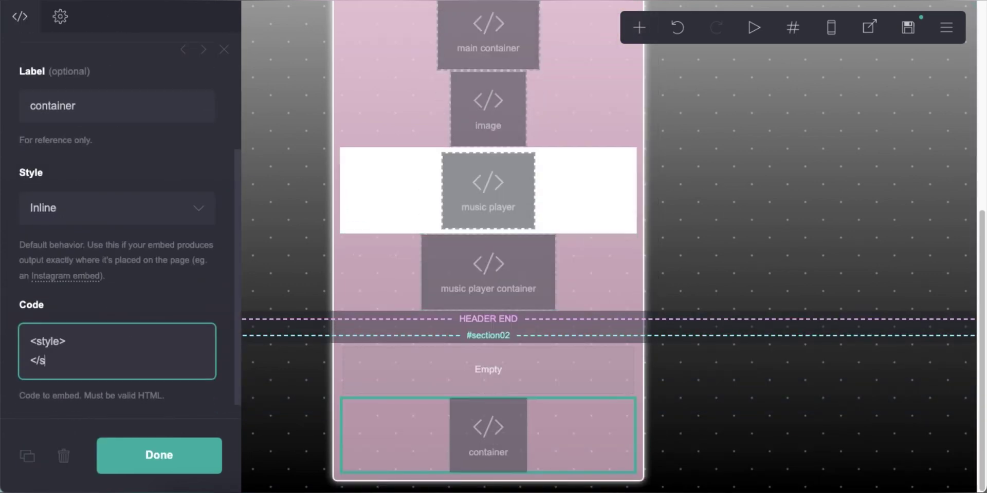
Copy the CONTAINERS rule from the Pastebin page and paste it between the style tags of the "container" embed
key(super+Tab)
scroll(198, 225, down, 5)
drag(72, 133, 77, 201)
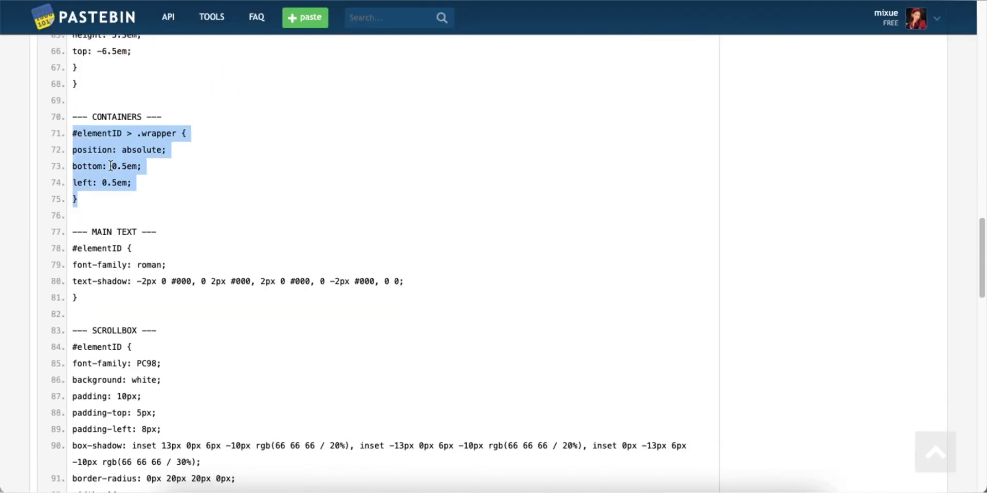
key(super+c)
key(super+Tab)
right_click(114, 348)
click(200, 357)
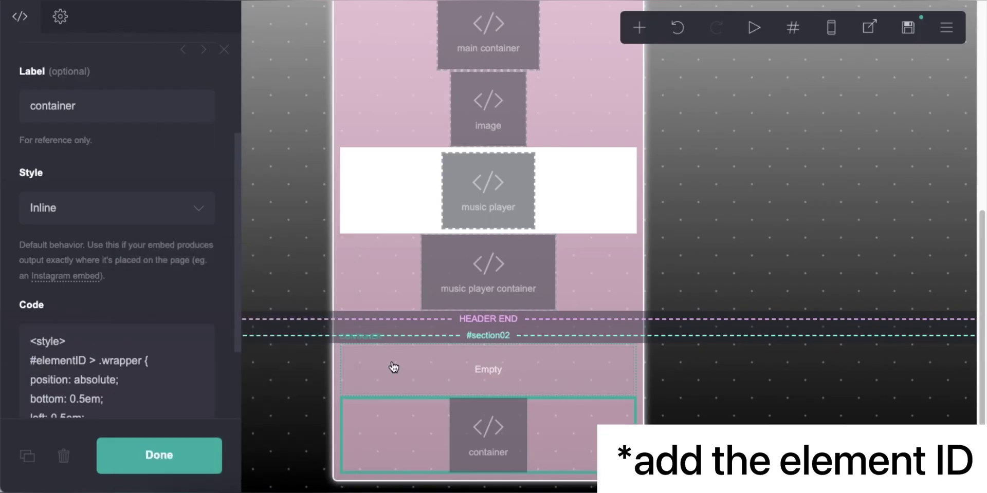
Look up the empty container's ID and replace elementID in the "container" embed's code with container04
click(392, 370)
click(462, 431)
double_click(61, 246)
text(container04)
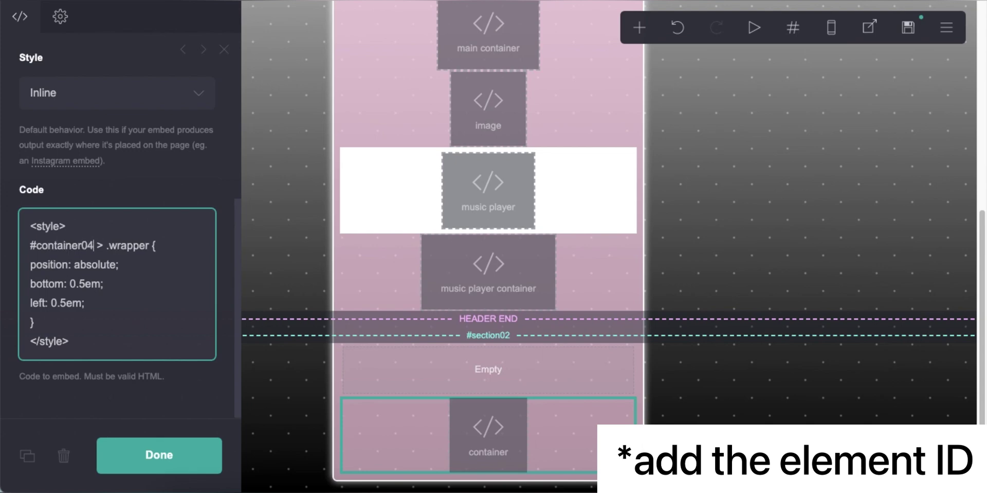
click(641, 427)
Add a text element reading "Lovesick ." inside the empty container of the second section
click(617, 370)
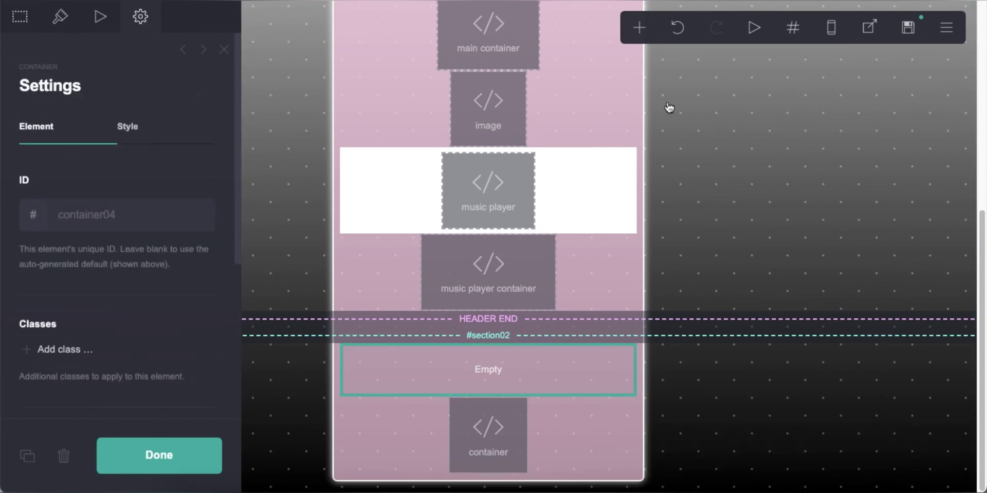
click(639, 27)
click(470, 78)
text(Lovesick)
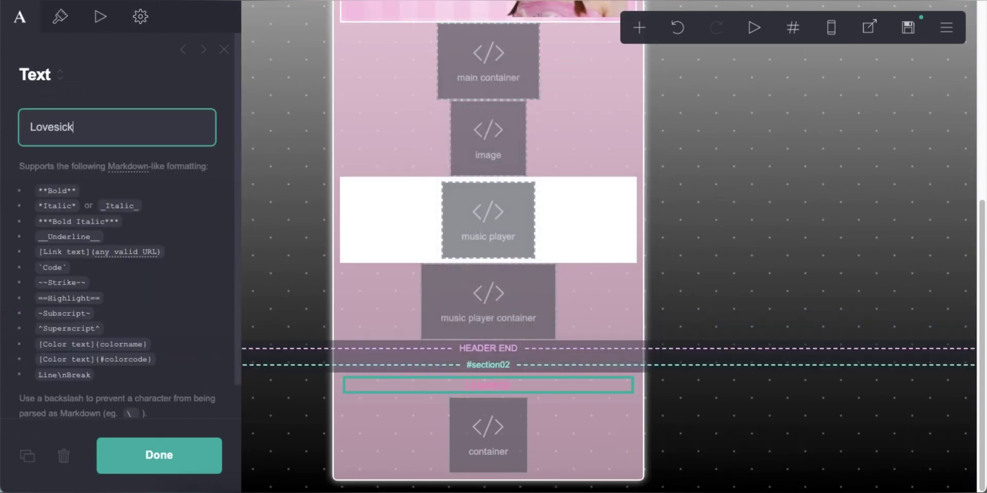
text( .)
Style the "Lovesick ." text with color #FFFFFF, size 2.5, letter spacing 0.125 and left alignment
click(60, 17)
click(126, 164)
text(FFFFFF)
click(180, 297)
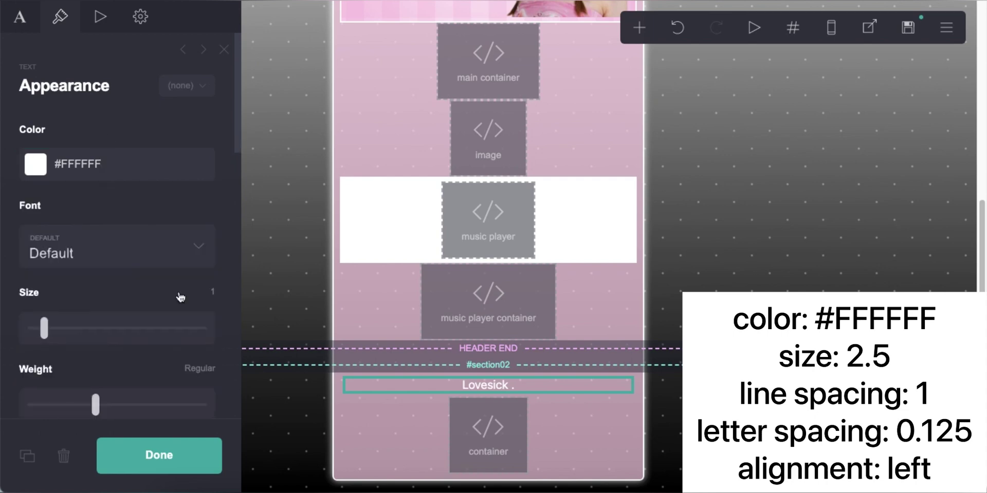
text(2.5)
scroll(115, 303, down, 6)
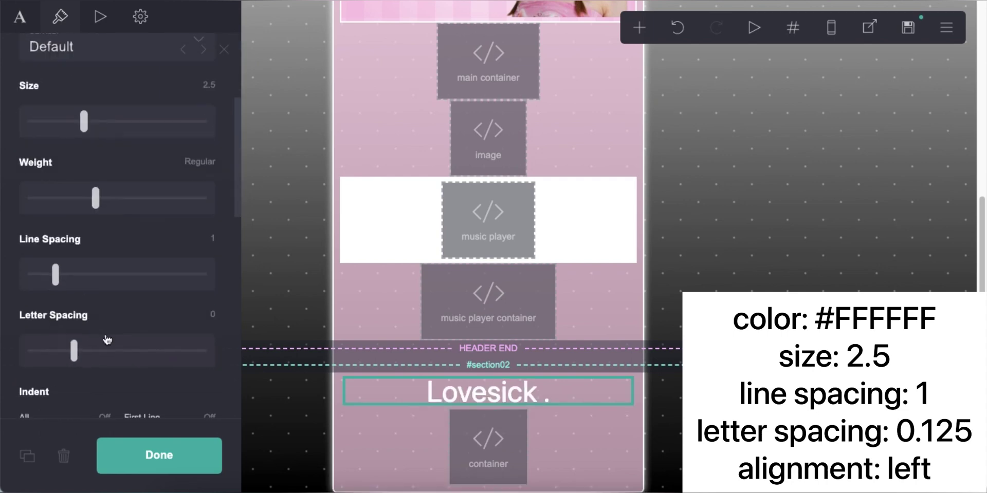
click(205, 222)
text(0.125)
scroll(129, 296, down, 6)
click(113, 167)
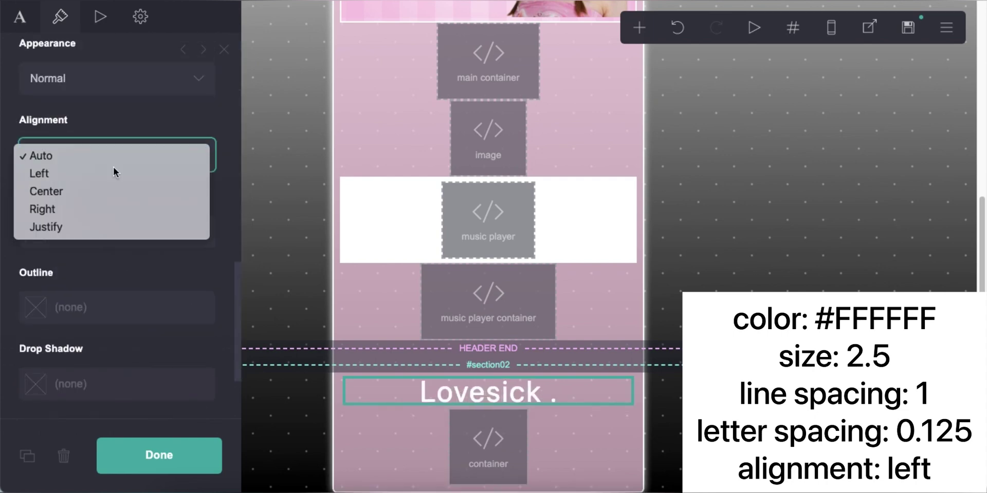
click(116, 175)
Add a code embed labelled "main text" below the "container" embed and enter opening and closing style tags
click(488, 447)
click(640, 27)
click(586, 287)
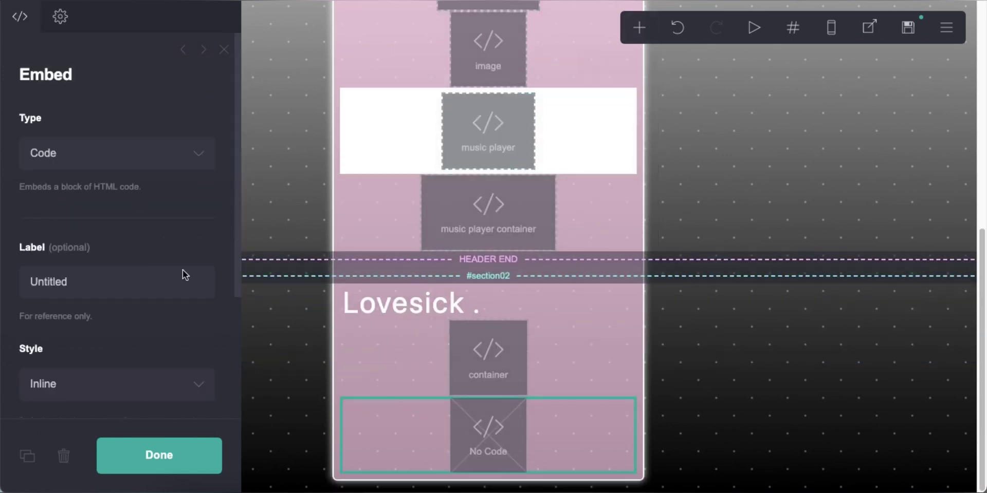
click(184, 277)
text(main text)
scroll(101, 348, down, 4)
click(101, 348)
text(<)
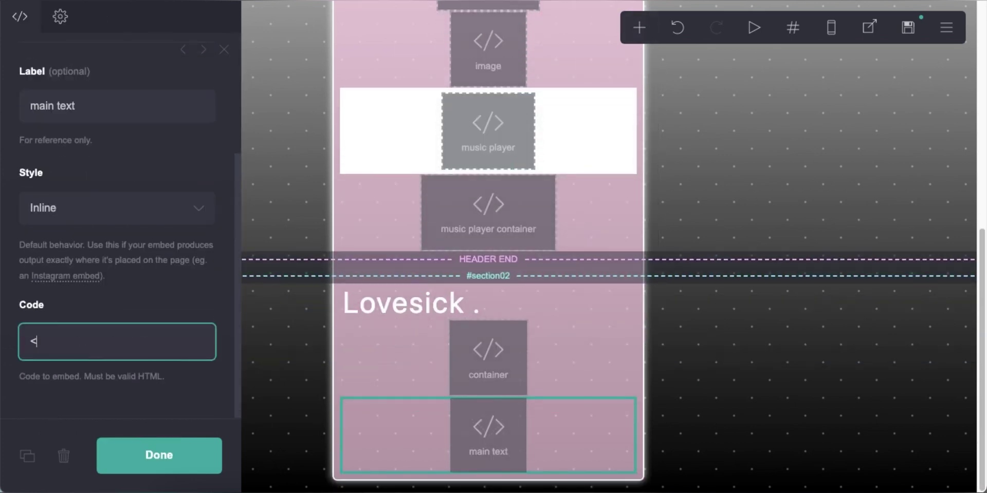
text(style>)
key(Return)
text(</st)
Copy the MAIN TEXT rule from the Pastebin page and paste it between the style tags of the "main text" embed
key(ctrl+Tab)
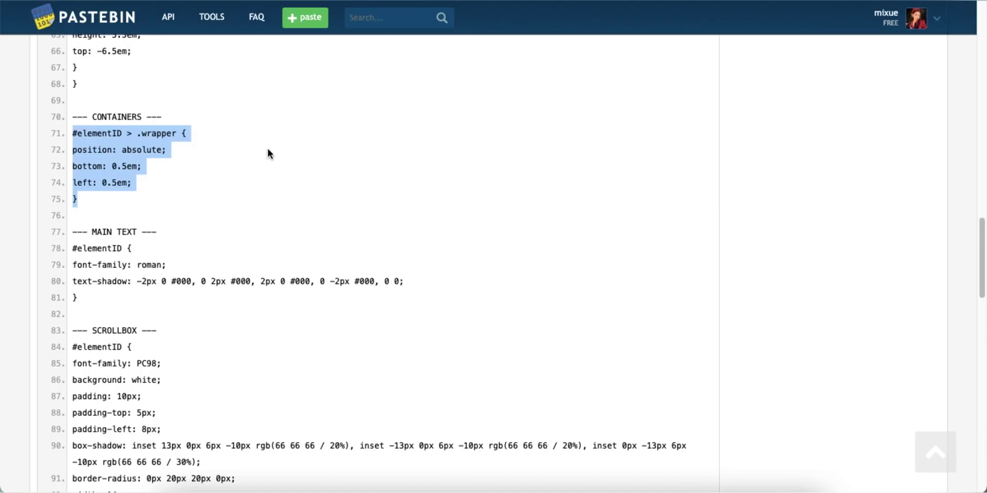
scroll(267, 147, down, 2)
drag(73, 150, 79, 199)
right_click(112, 166)
click(144, 199)
key(ctrl+shift+Tab)
click(116, 344)
key(Return)
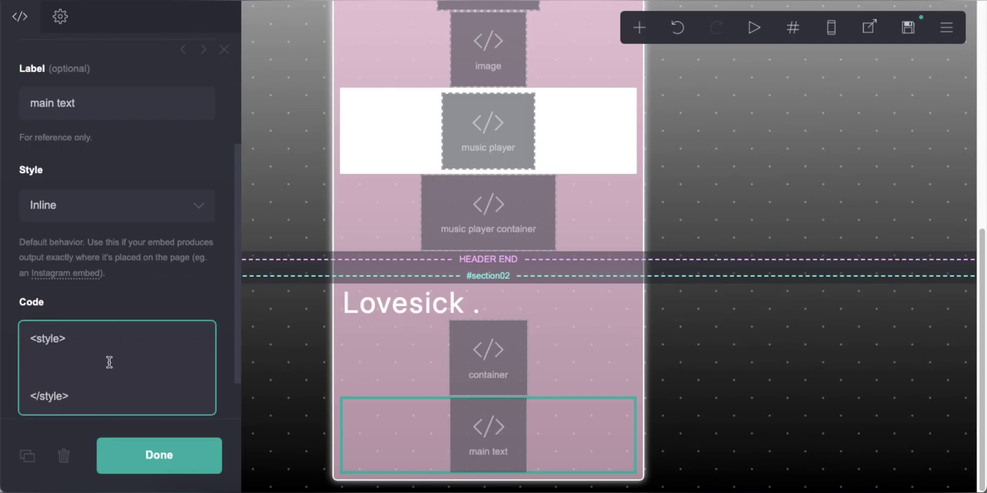
right_click(108, 360)
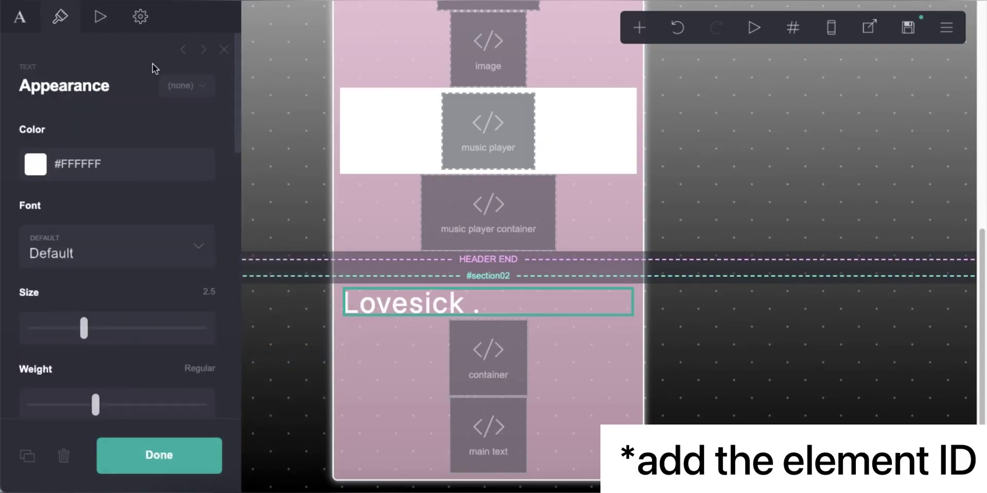
Replace elementID in the "main text" embed's code with the Lovesick text's ID, text01, and save the site as a template
click(141, 16)
click(469, 420)
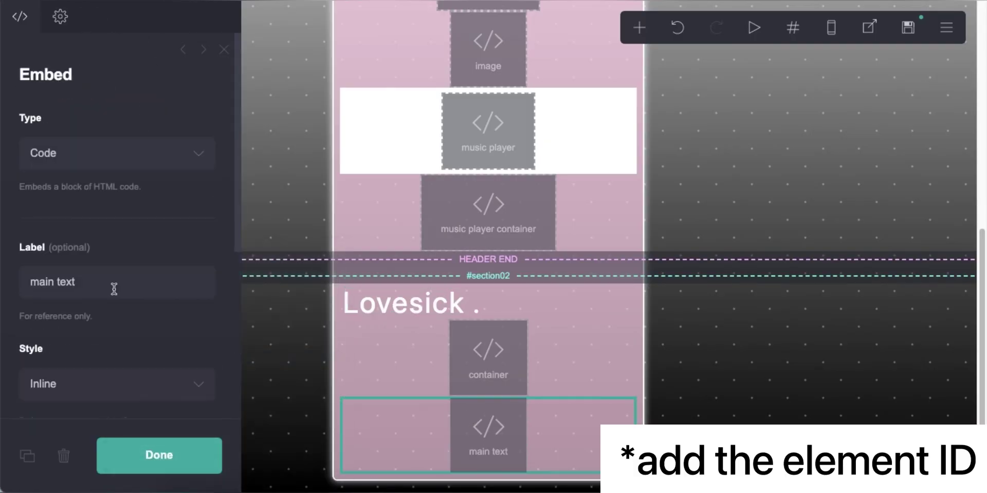
scroll(110, 286, down, 5)
double_click(51, 304)
scroll(94, 308, down, 2)
click(757, 418)
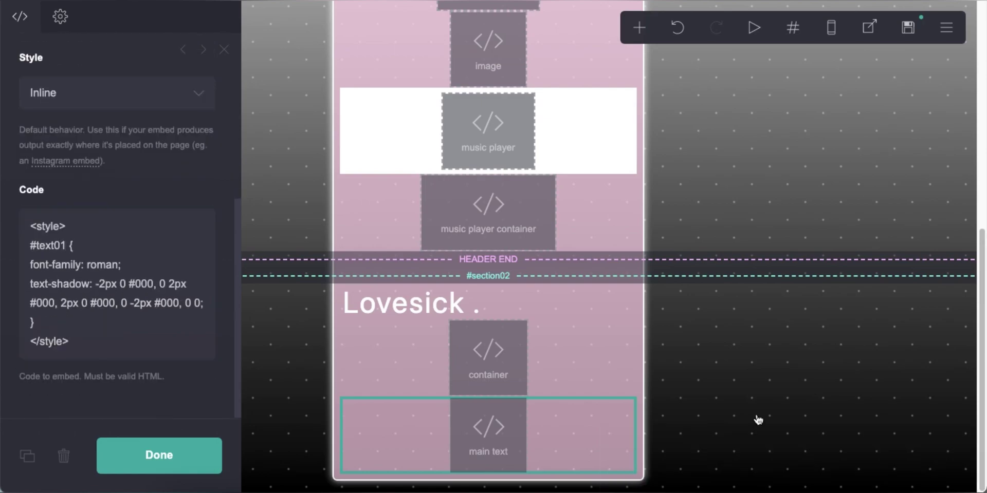
click(908, 28)
click(121, 456)
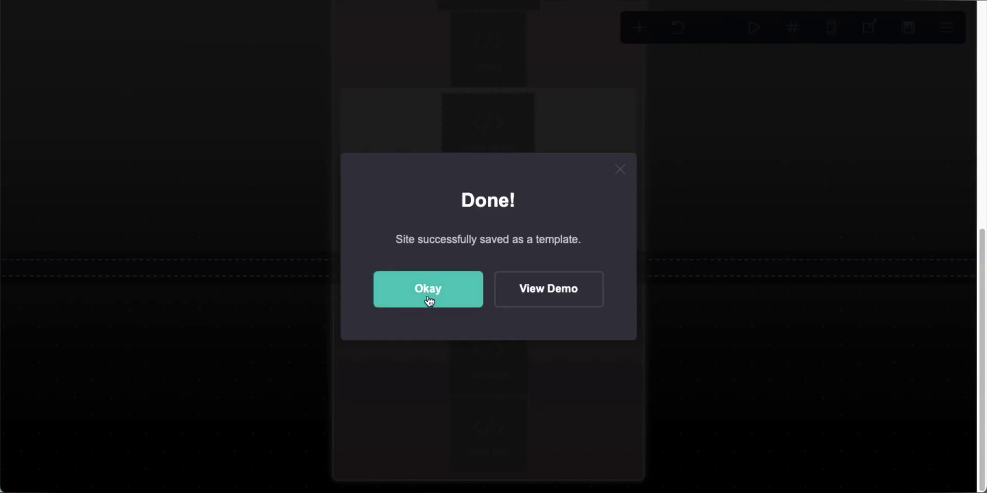
click(430, 300)
Change all four text-shadow colours in the "main text" embed's code to #FF94C8
click(493, 411)
scroll(132, 320, down, 5)
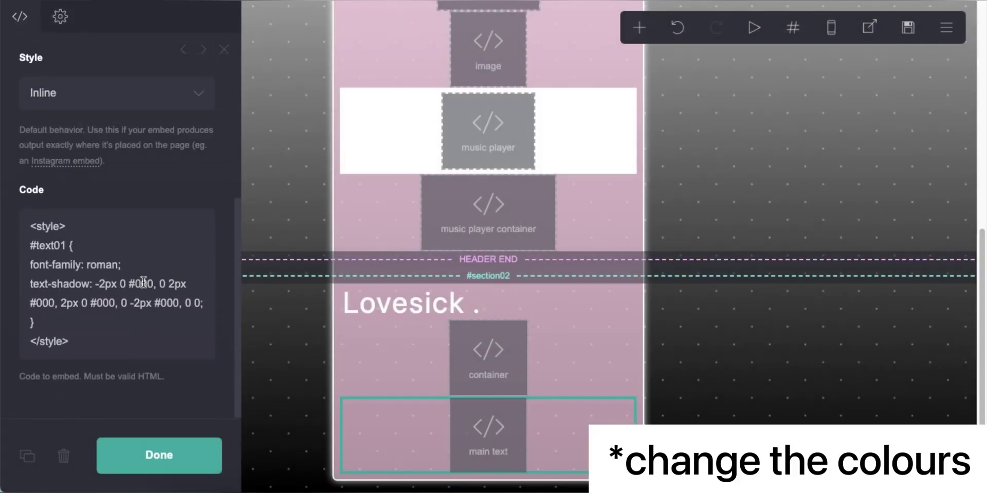
double_click(144, 283)
text(FF94C8)
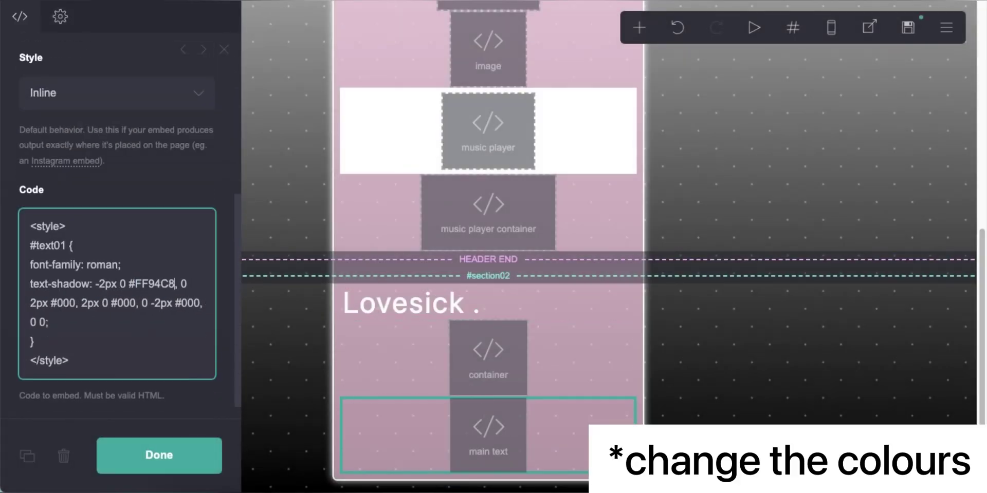
right_click(70, 303)
click(87, 305)
double_click(144, 303)
right_click(142, 304)
click(157, 305)
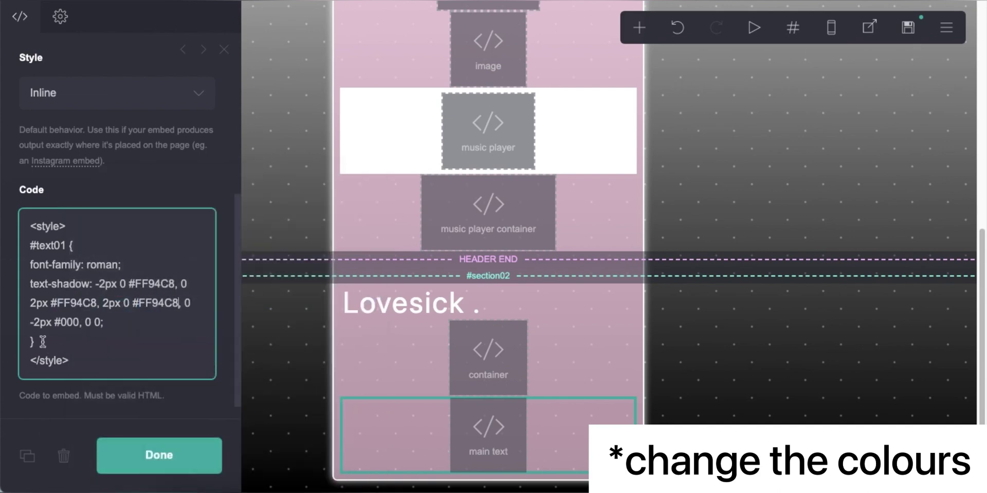
double_click(66, 322)
right_click(63, 322)
click(87, 305)
Save the site as a template again and view its demo
key(ctrl+s)
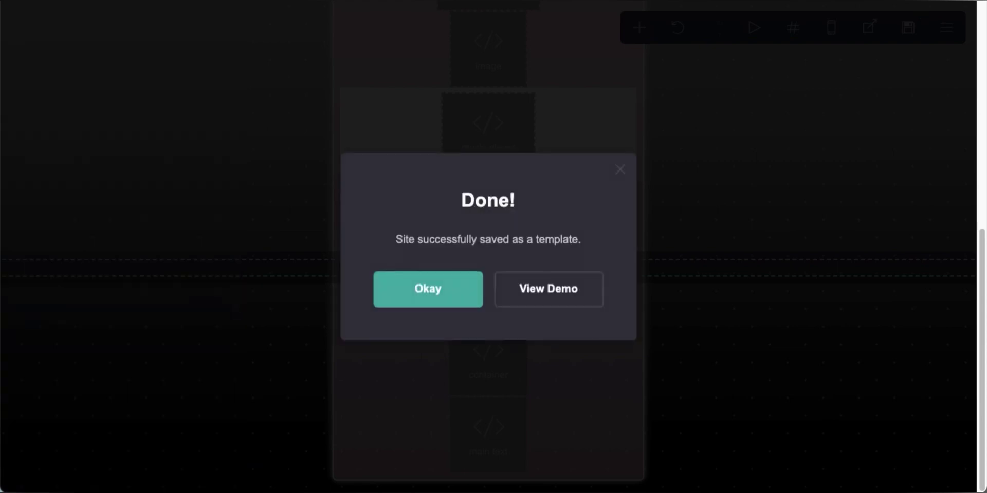
click(547, 288)
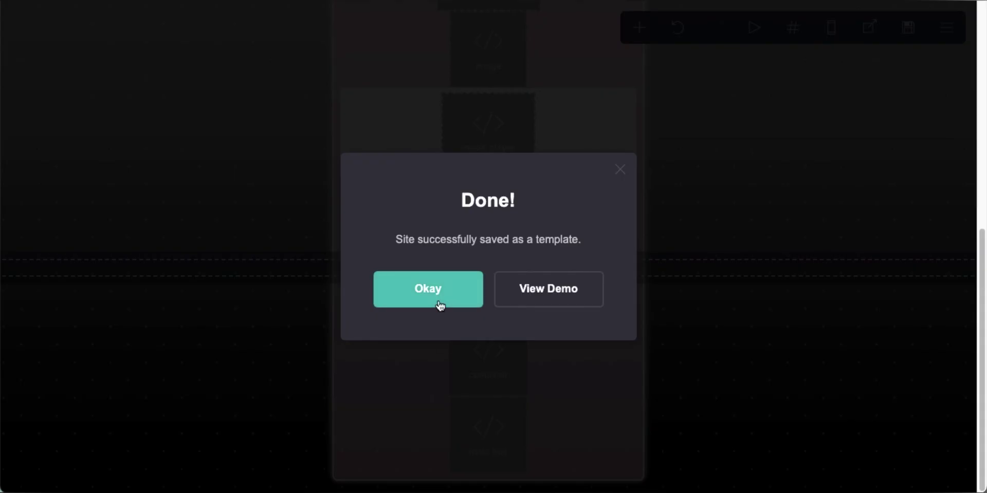
click(441, 304)
Add a control below the "main text" embed and set its type to Footer Marker
click(639, 27)
click(590, 334)
scroll(135, 248, up, 5)
click(147, 156)
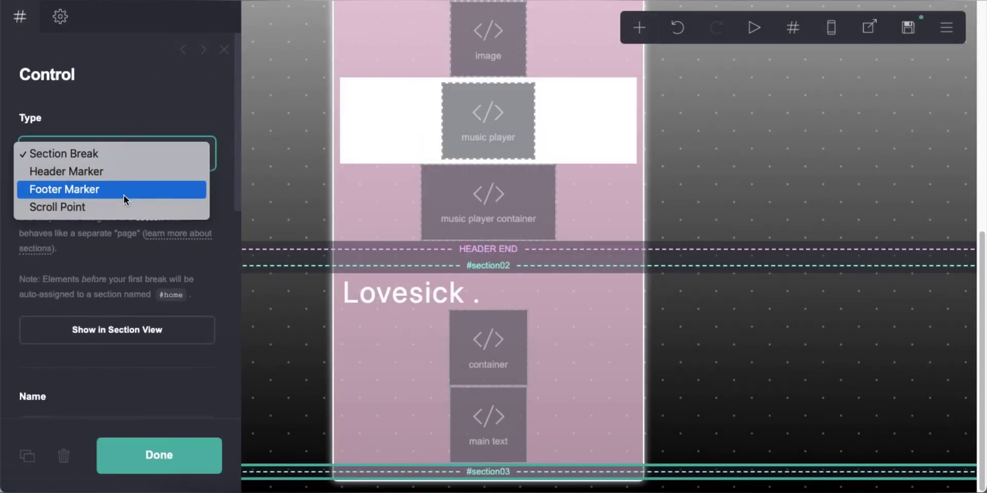
click(125, 191)
Add a code embed labelled "fonts" below the footer marker
click(638, 27)
click(589, 287)
click(119, 286)
text(fonts)
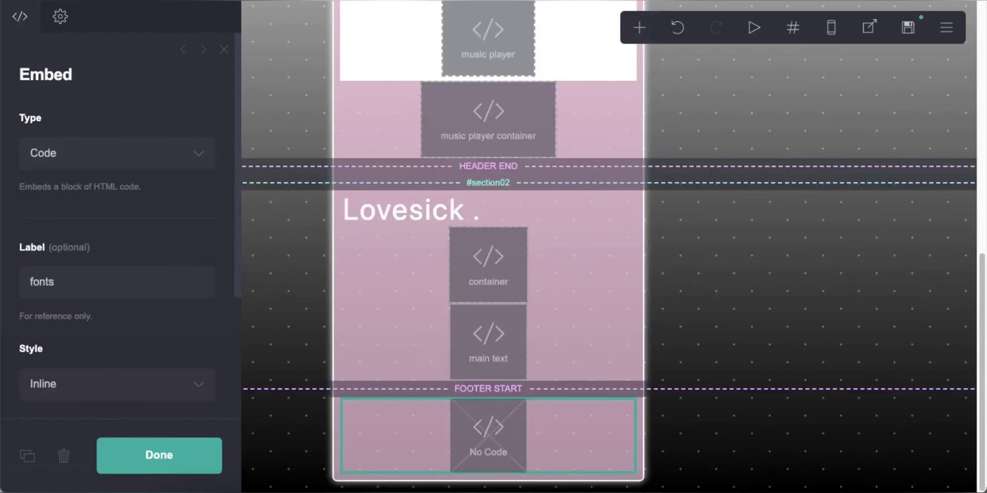
Copy the "ALL FONTS" style block with the roman and PC98 font faces from Pastebin into the "fonts" embed's code in Carrd
scroll(119, 286, down, 3)
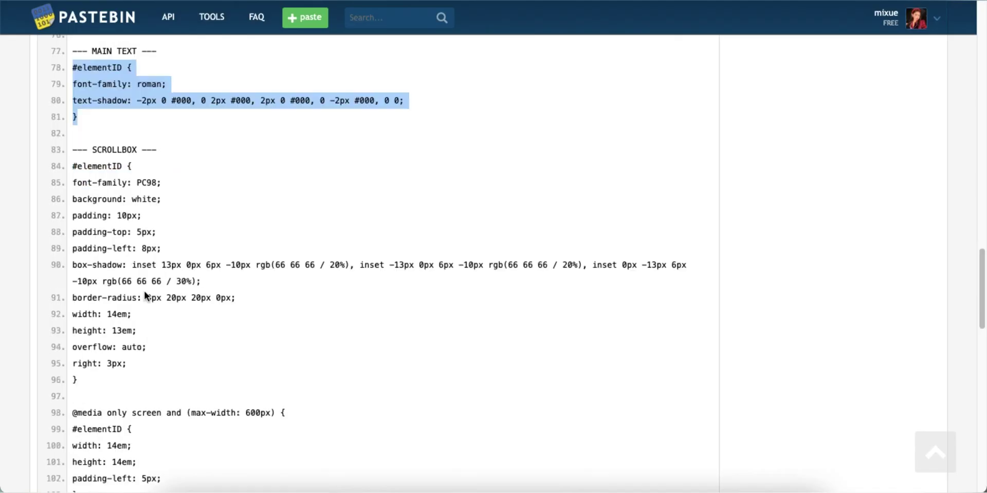
scroll(144, 293, down, 10)
scroll(144, 293, up, 10)
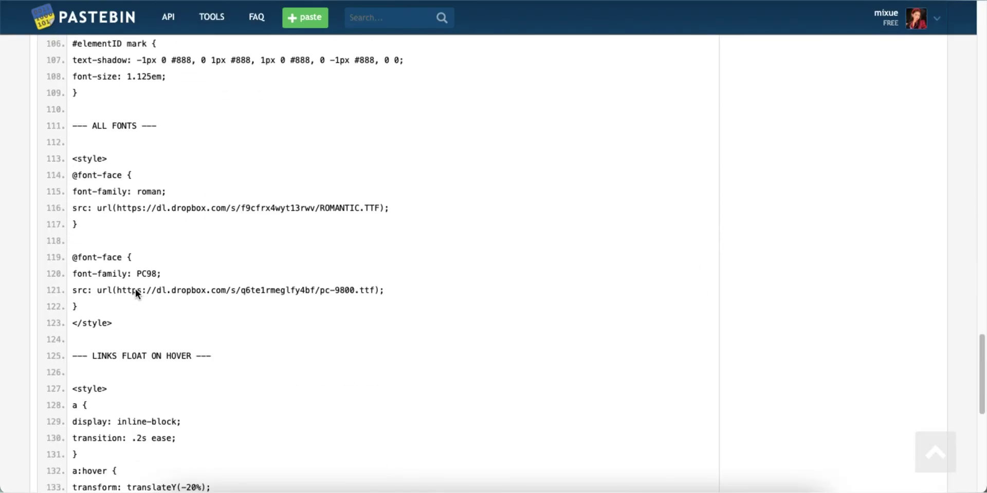
scroll(137, 288, down, 1)
drag(73, 136, 132, 291)
right_click(147, 205)
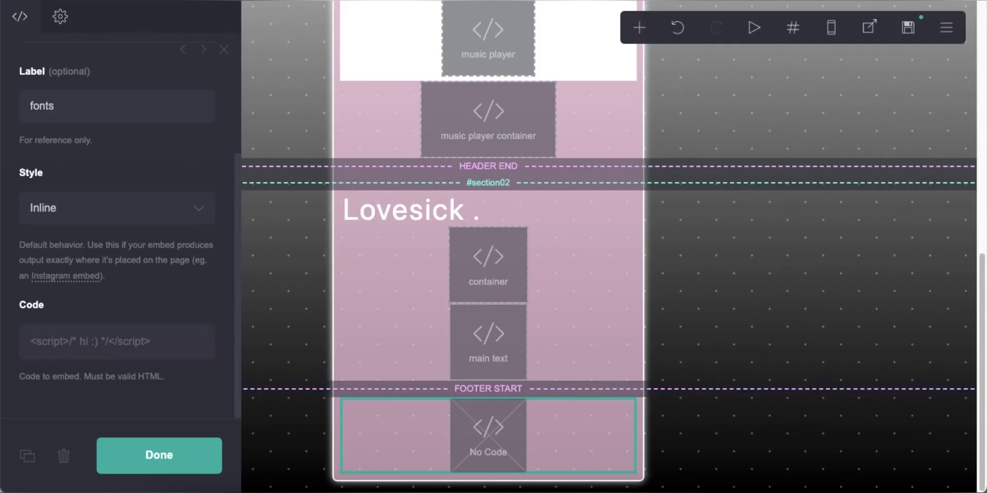
right_click(91, 342)
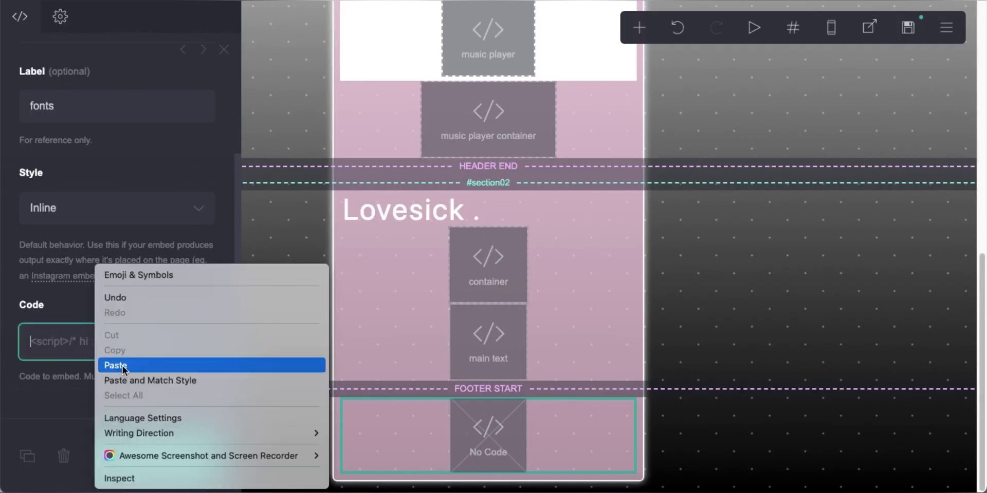
click(118, 363)
Save the site as a template with the "fonts" embed's code and dismiss the confirmation
key(super+s)
click(183, 455)
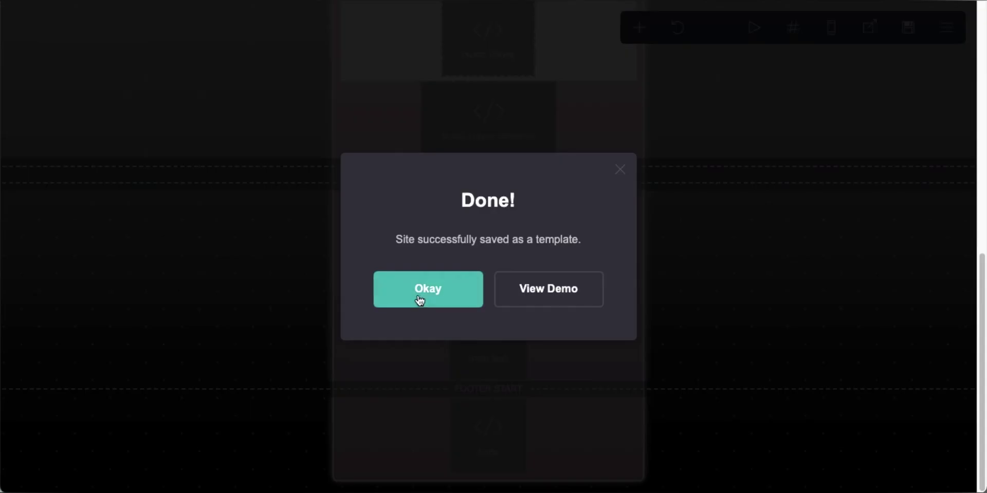
click(419, 301)
Add a text element under the "Lovesick ." heading with a highlighted italic "Profile" title and "hi i'm name or name info" filler text
click(638, 27)
click(472, 86)
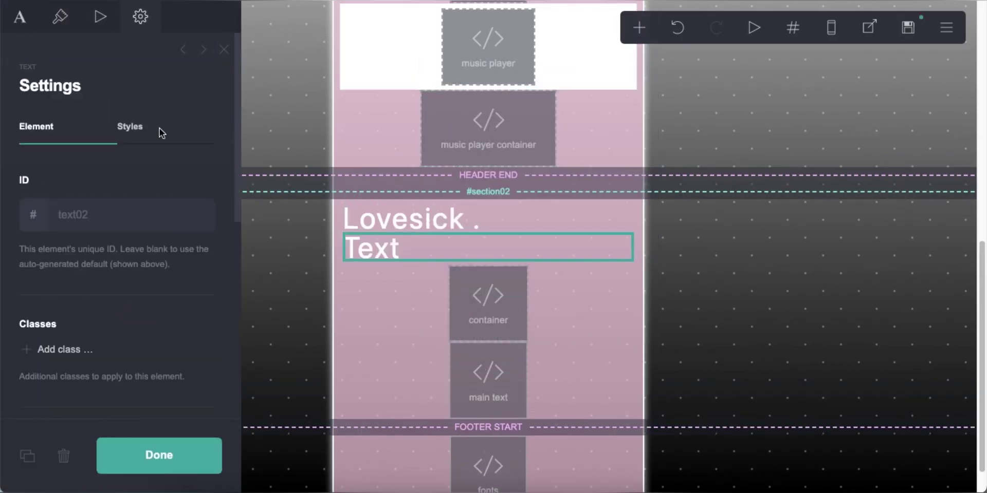
click(19, 17)
text(==*Profile*==)
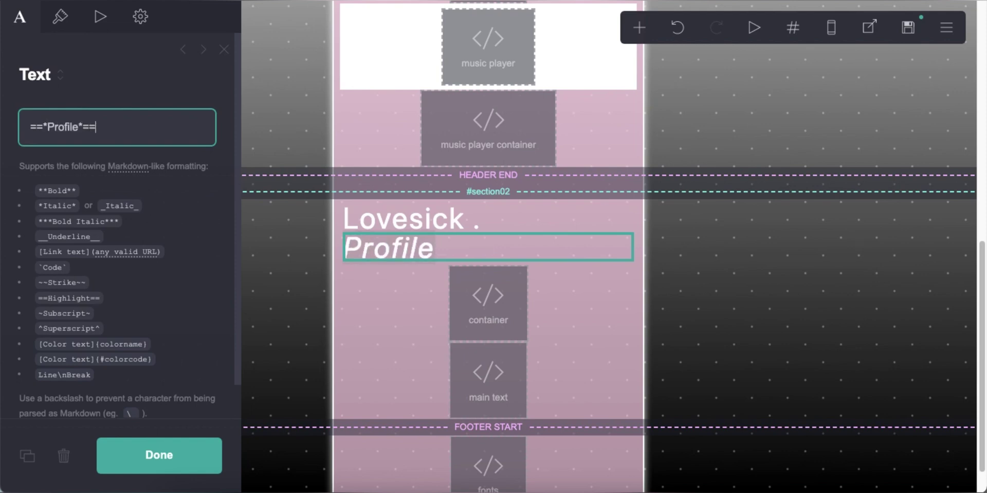
key(Return)
text(hi i'm name or name info i)
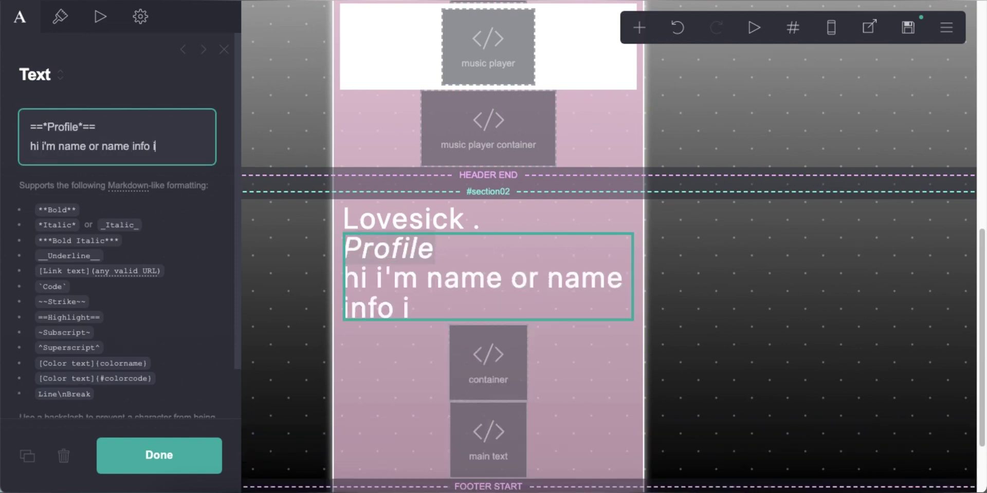
text(nfo info)
text(info info info info info info info info info info info info info info info)
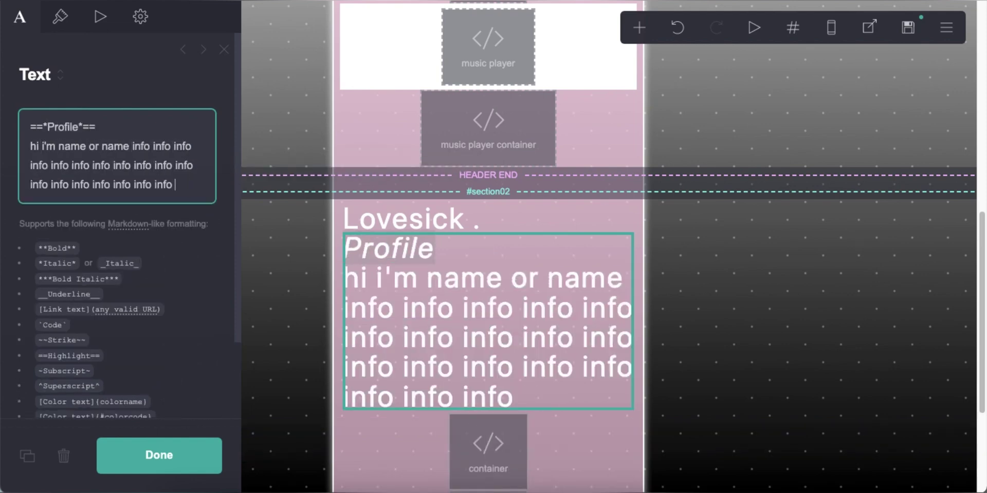
Colour the profile text #000000 and set its highlight to #FFFFFF text on a transparent #FF000000 background
click(60, 17)
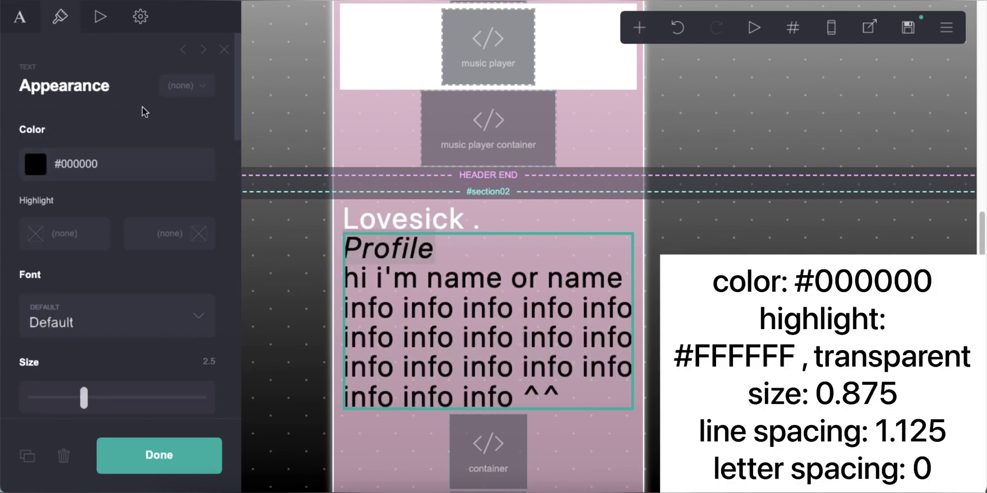
click(67, 237)
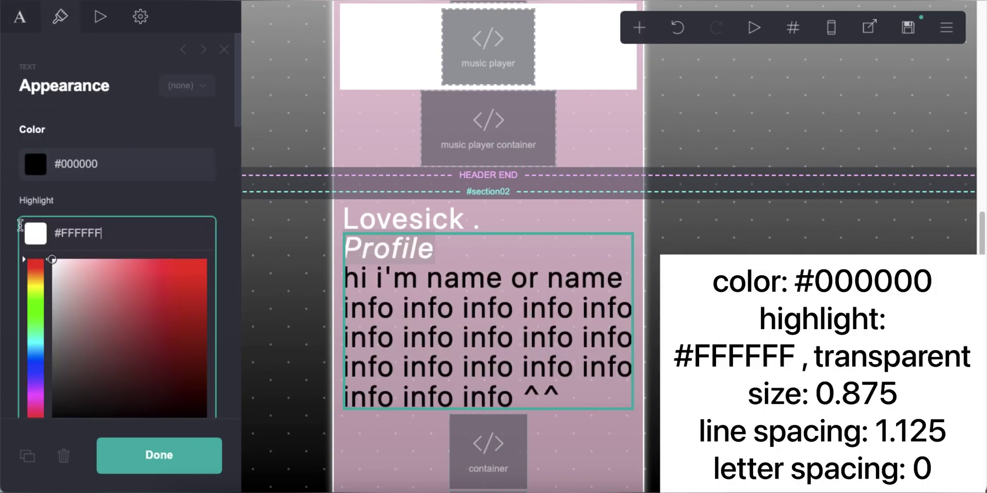
click(206, 259)
scroll(122, 257, down, 5)
scroll(122, 231, up, 5)
click(123, 204)
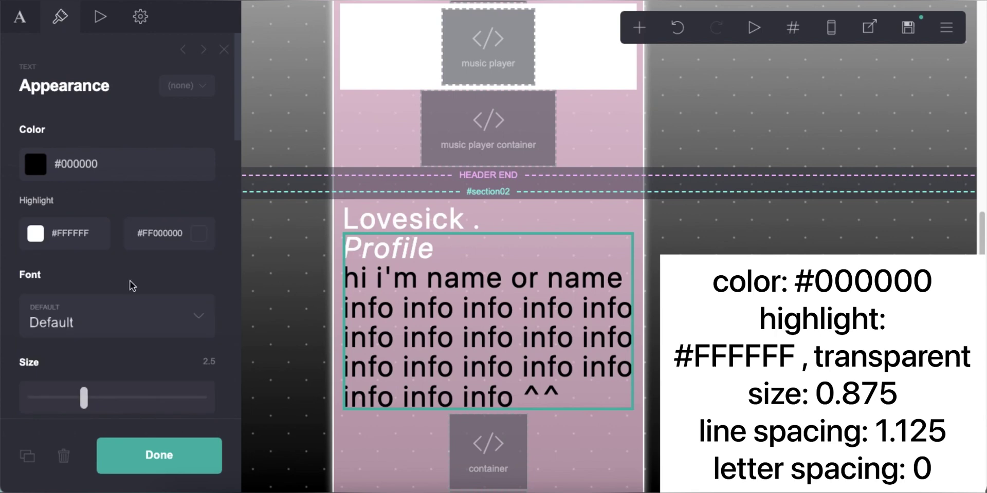
Set the profile text's size to 0.875 and its line spacing to 1.125
click(200, 361)
text(.875)
key(Return)
scroll(144, 355, down, 3)
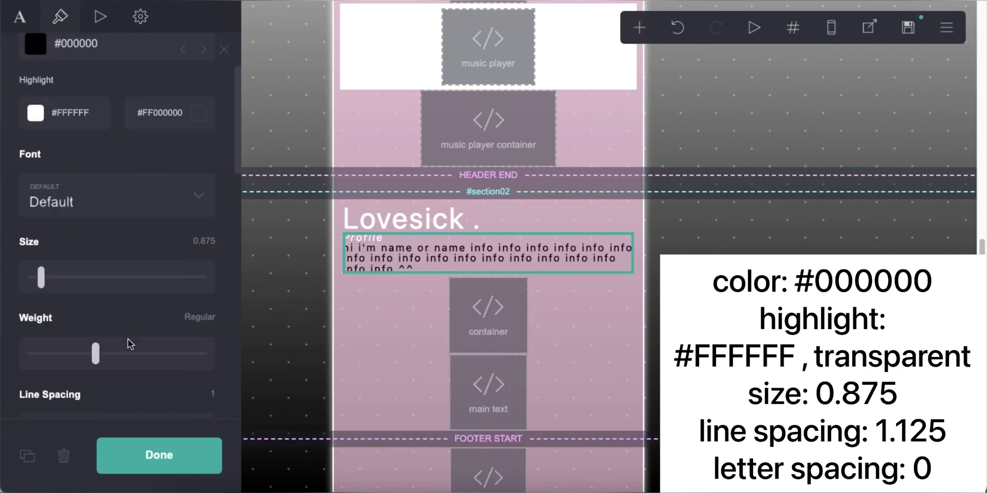
click(203, 345)
text(1.125)
key(Return)
Set the profile text's letter spacing to 0
scroll(125, 327, down, 5)
click(200, 221)
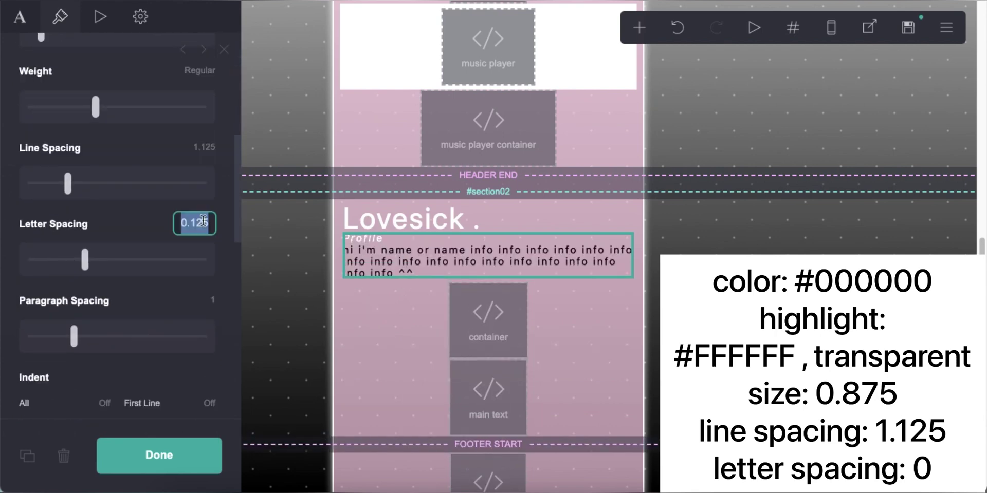
text(0)
key(Return)
scroll(154, 309, down, 4)
scroll(149, 306, down, 2)
scroll(127, 350, up, 15)
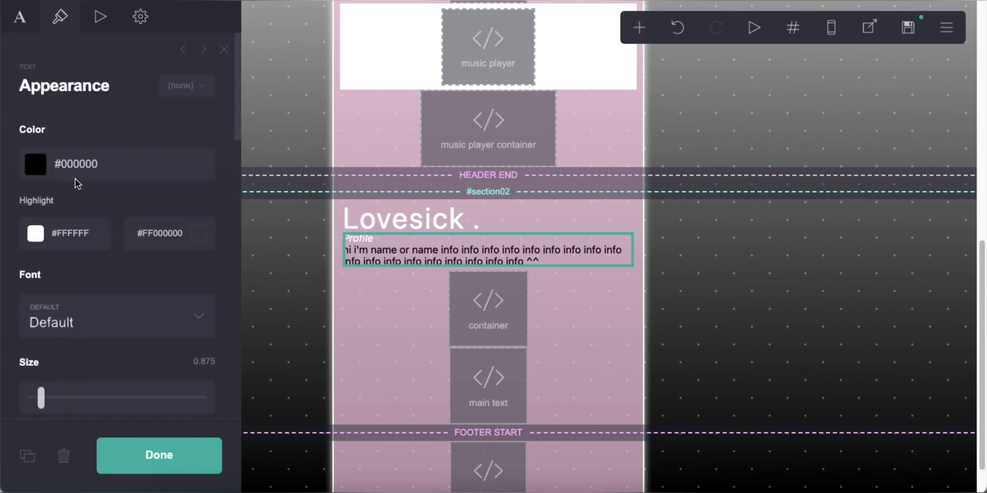
Append "pls navigate with the buttons above!" and an italic "for this crd layout" credit with the creator's handle coloured #FF94C8
click(200, 184)
text(pls navigate with t)
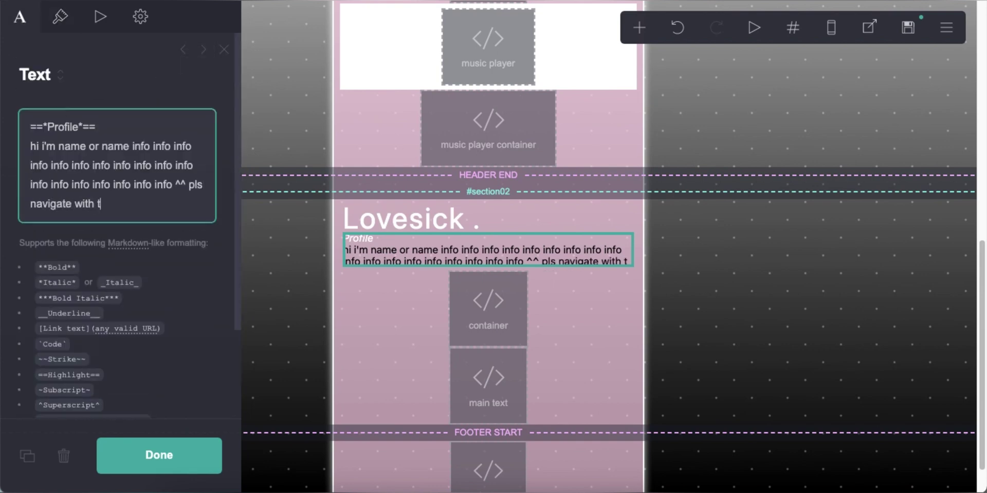
text(he buttons above! *[©)
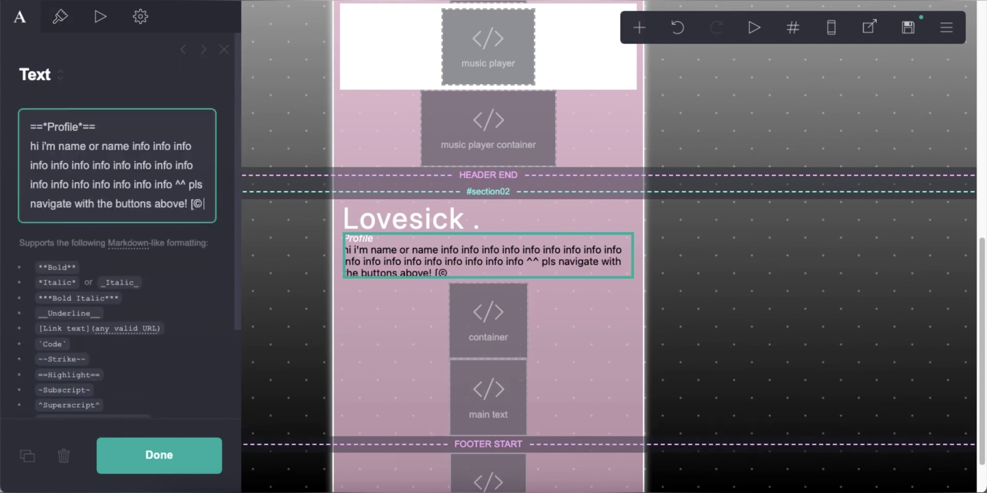
text( yibosel)
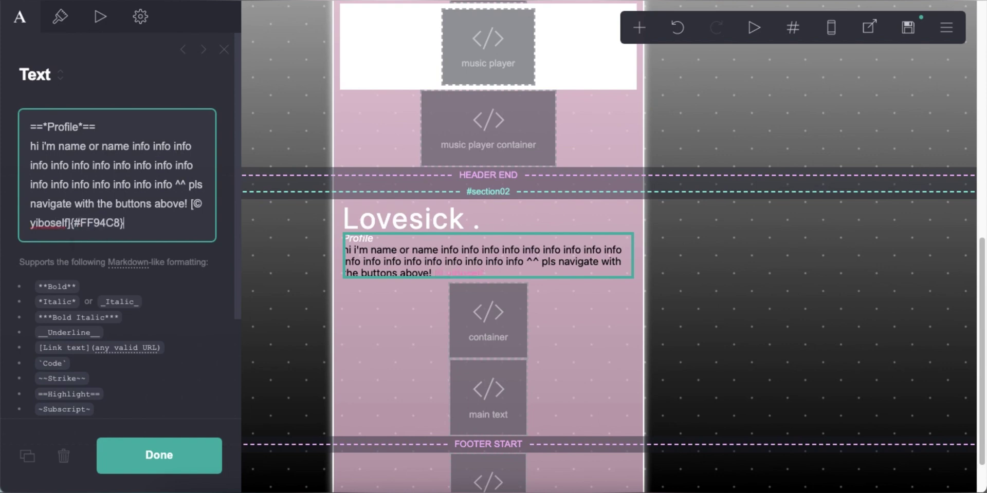
text(f]{#FF94C8} for this cr)
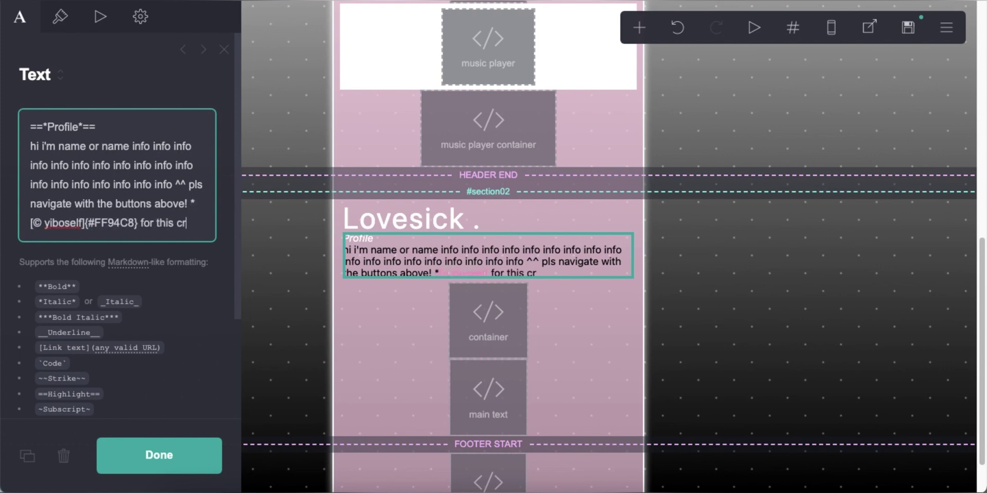
text(d layout*)
Add a highlighted italic "Notes" title below the profile paragraph, followed by several lines of "info" filler text
key(Return)
key(Return)
text(==)
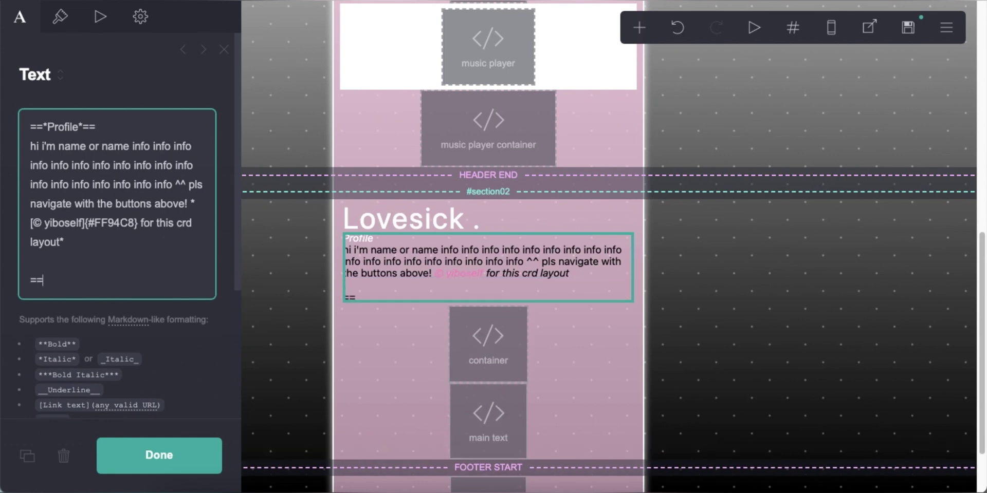
text(*Notes*==)
key(Return)
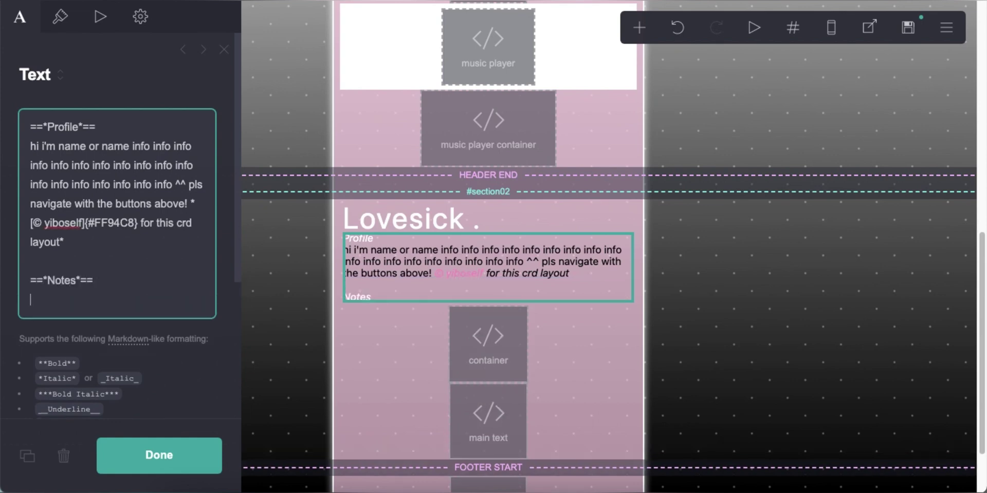
text(info info info info info info info info info info info info info info info info info info info info info info info info info info info info info info info info)
Add a highlighted italic "Links" section with ✧-separated links to twitter.com, spotify.com, retrospring.net and Pinterest
key(Return)
key(Return)
text(==*Links*)
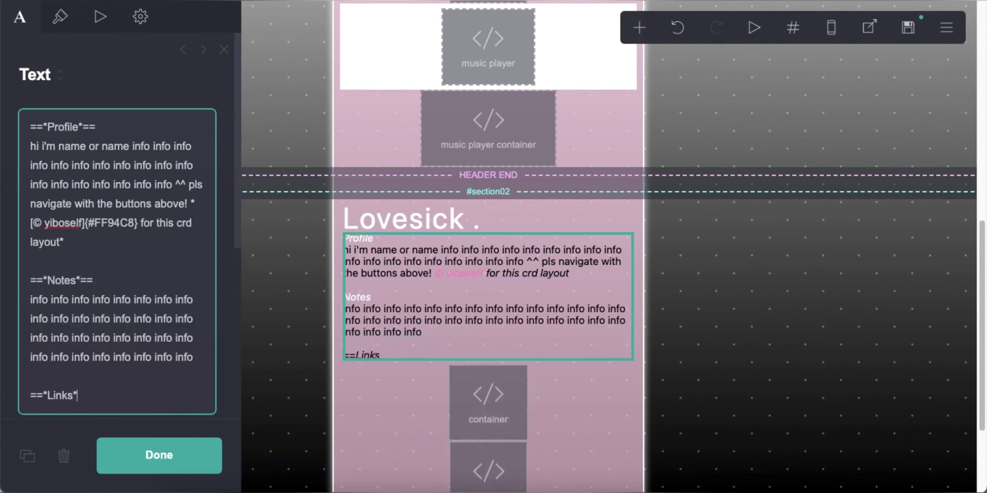
text(==)
key(Return)
text(qq )
text([)
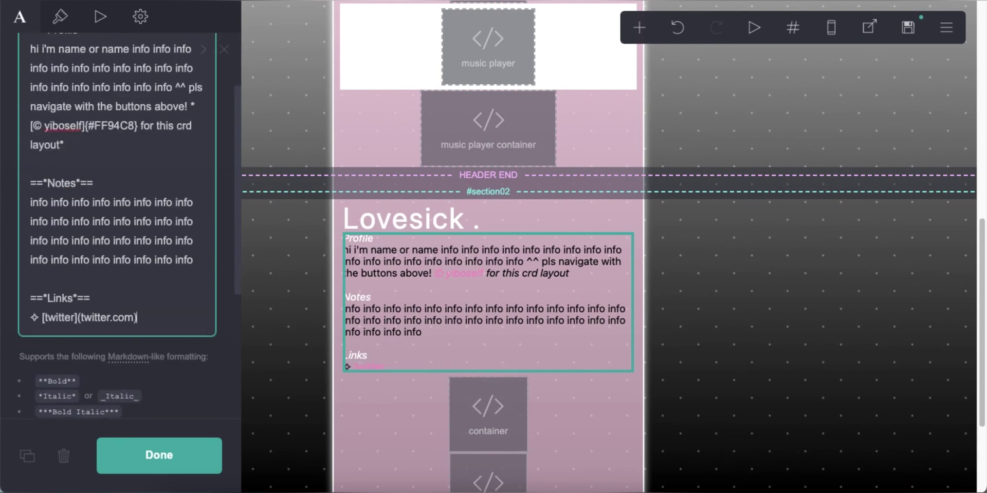
text(](sp)
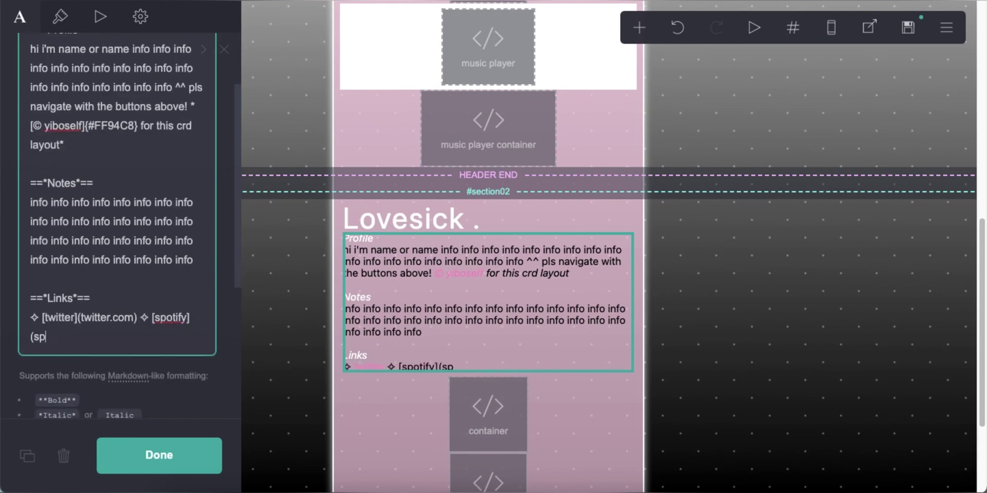
text() ✧ [retr)
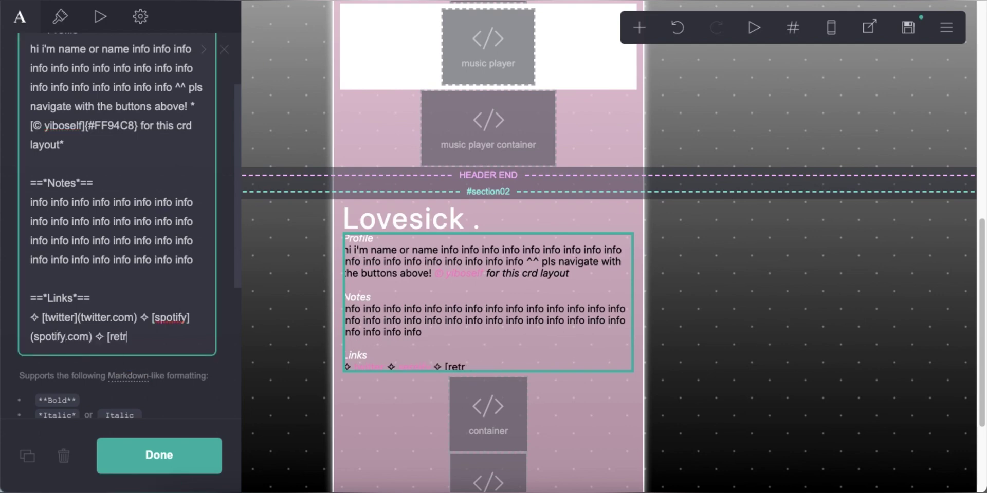
text(ospring.net) ✧ [pinterest](pn)
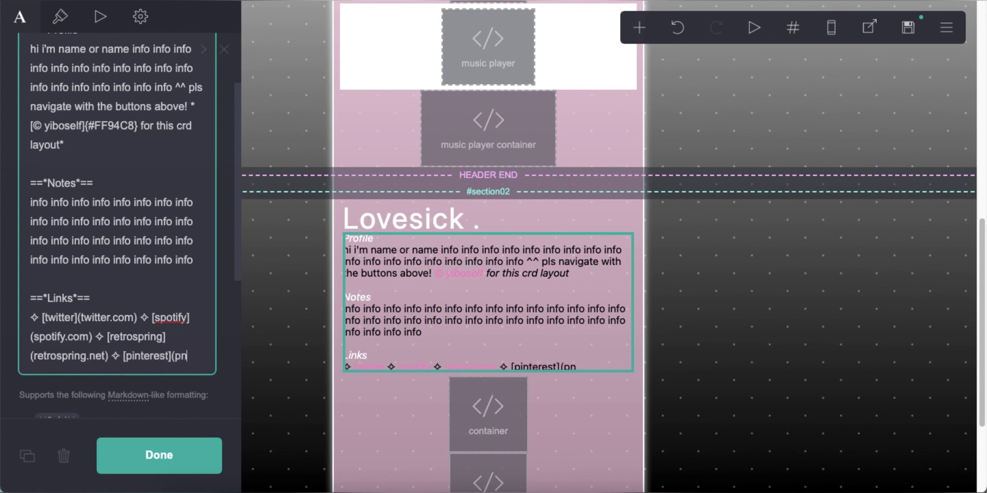
text(rest.com)
Clear the profile text's link colour and set the link hover colour to #FF94C8
click(60, 16)
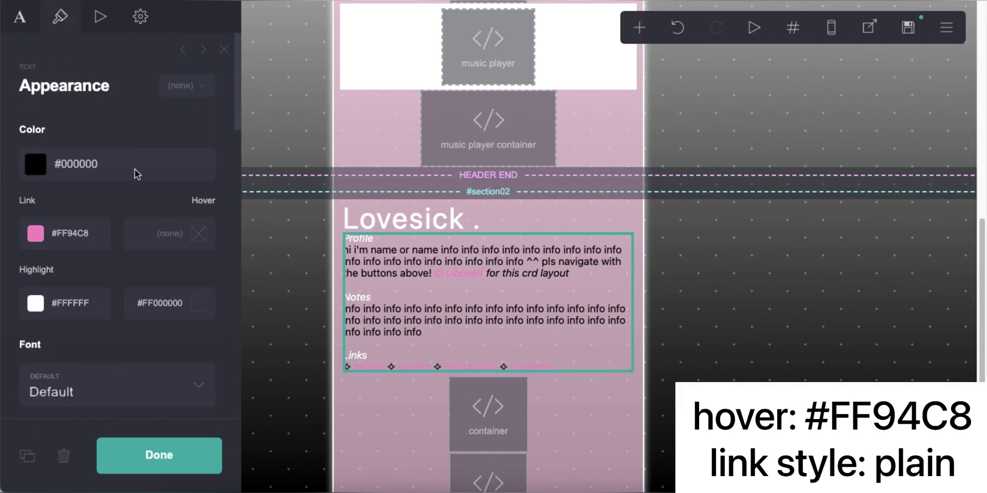
click(36, 234)
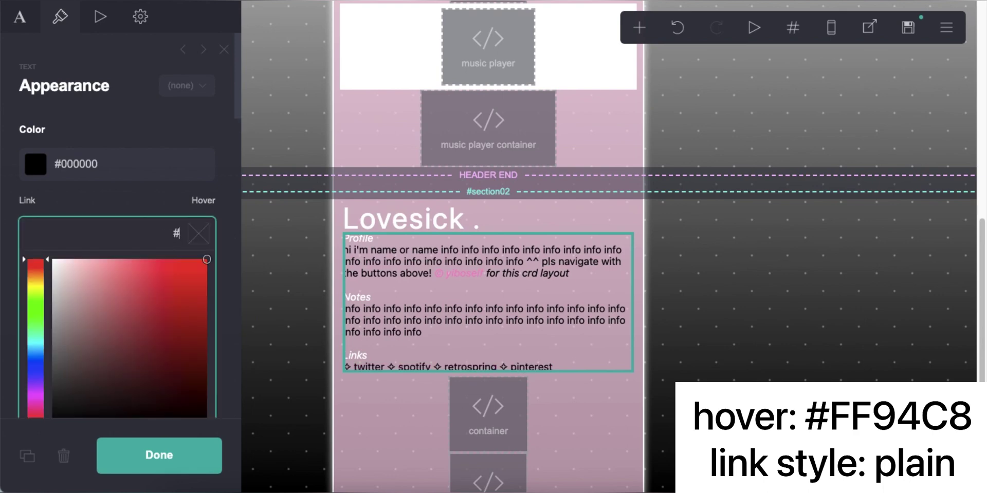
text(#FF94C8)
key(Return)
Set the profile text's link style to Plain
scroll(128, 273, down, 8)
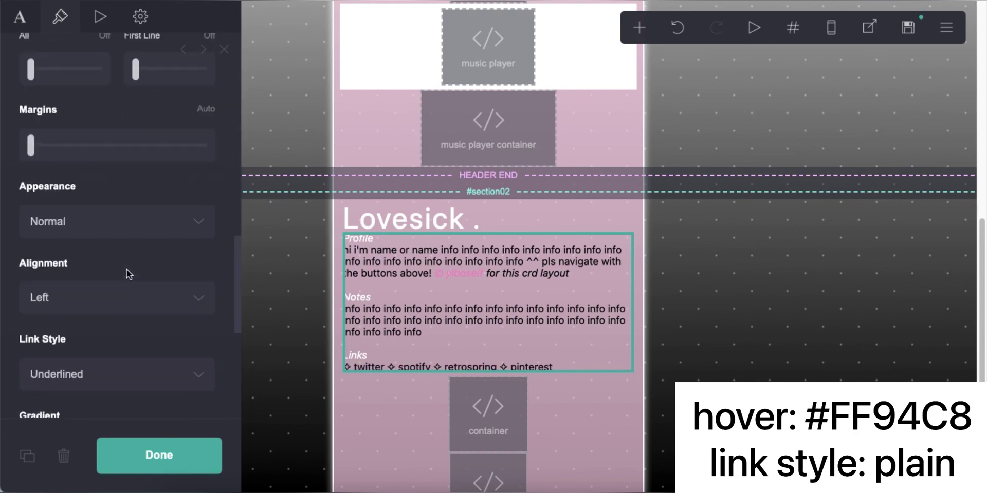
click(124, 281)
click(125, 293)
click(753, 322)
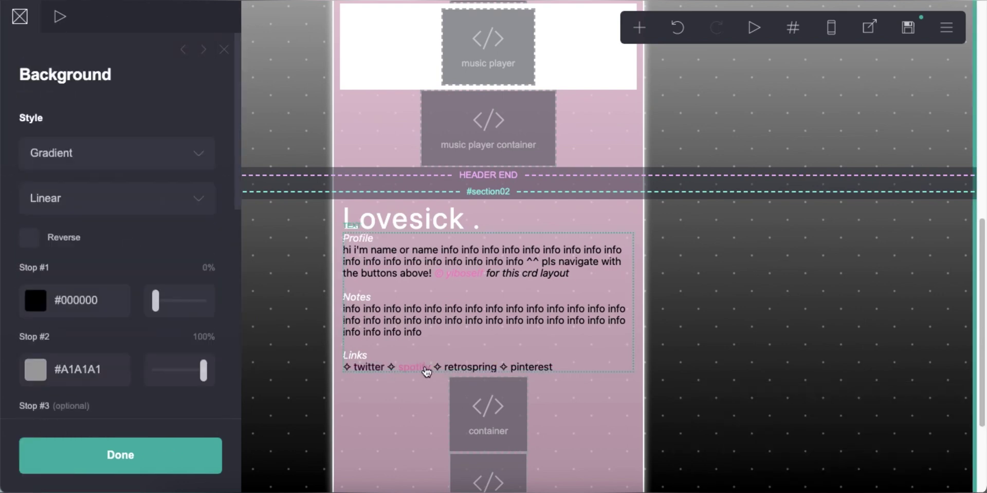
Add a code embed labelled "scrollbox" below the "main text" embed
scroll(705, 385, down, 3)
click(461, 351)
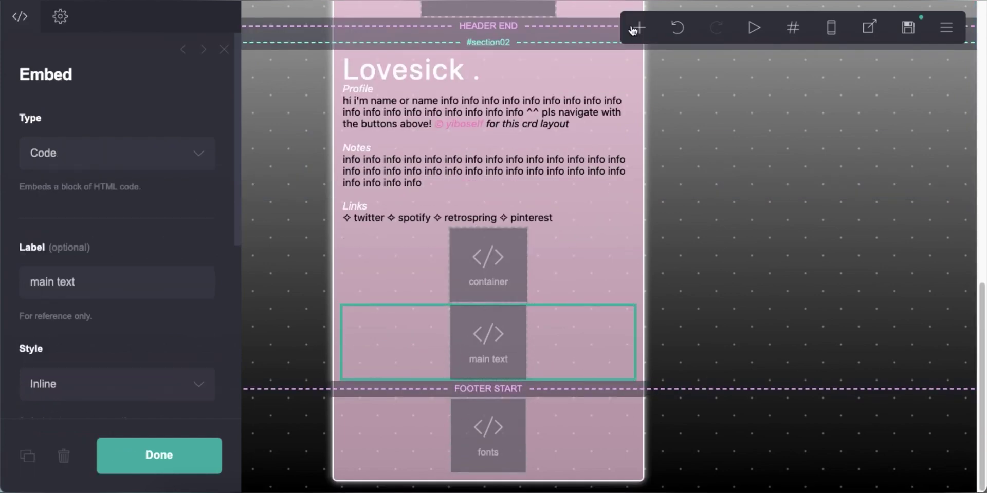
click(639, 27)
click(591, 287)
click(110, 281)
text(scrollbox)
key(Return)
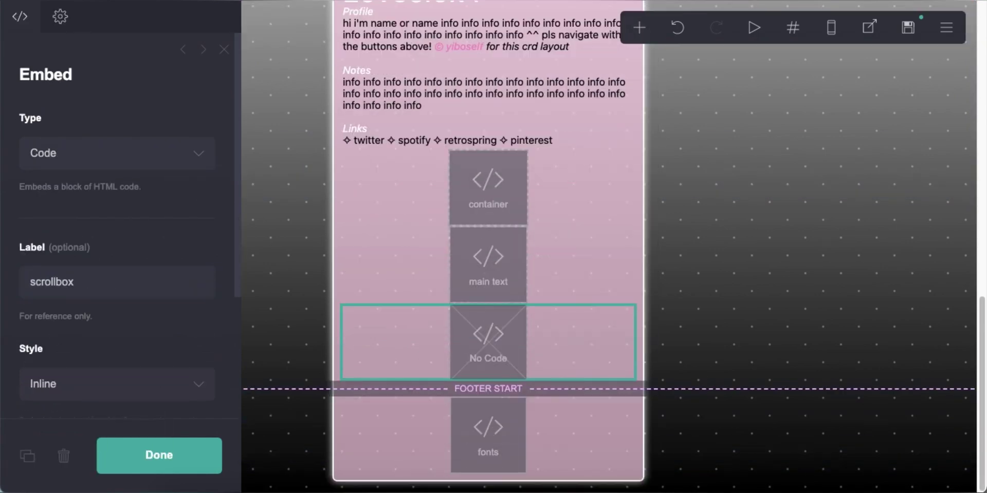
Begin the "scrollbox" embed's code with a <style> tag and copy the SCROLLBOX CSS rules from Pastebin
scroll(113, 274, down, 4)
click(132, 336)
text(<style>)
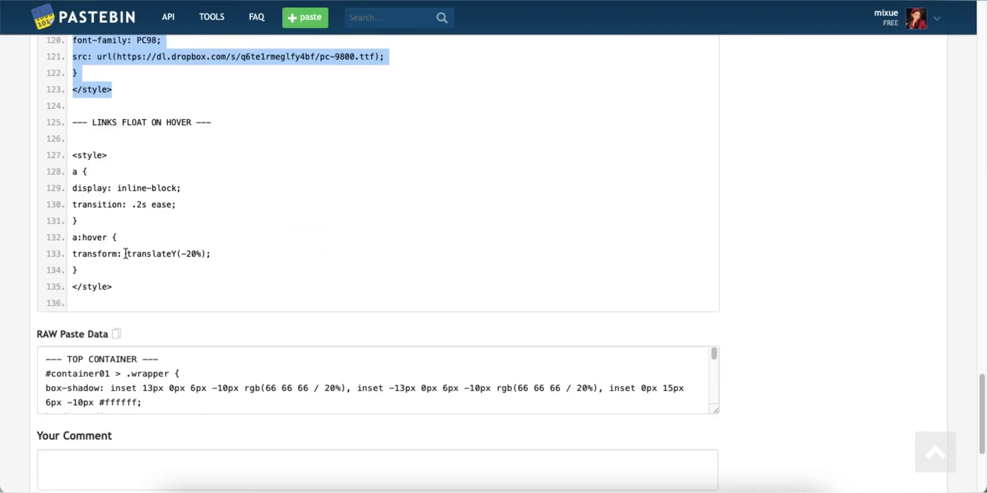
scroll(174, 257, up, 15)
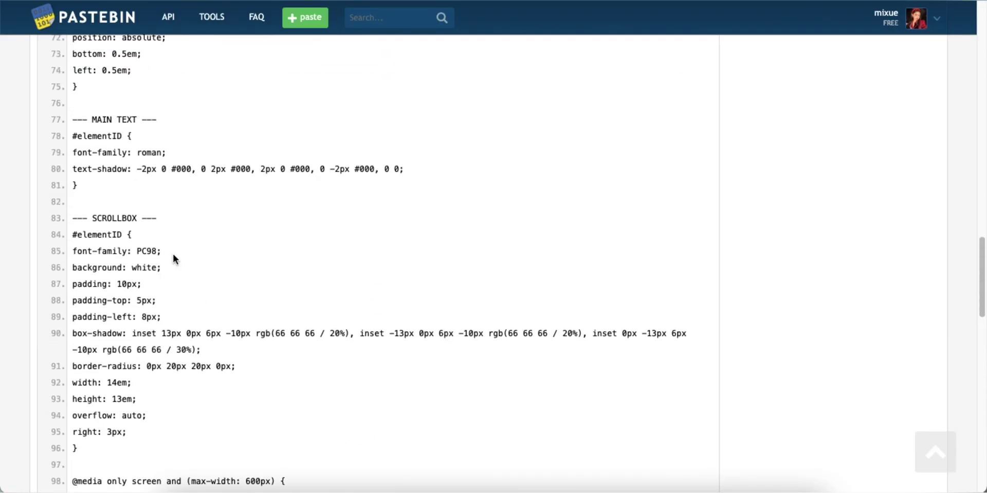
drag(73, 234, 143, 312)
scroll(145, 292, down, 6)
right_click(169, 271)
click(183, 301)
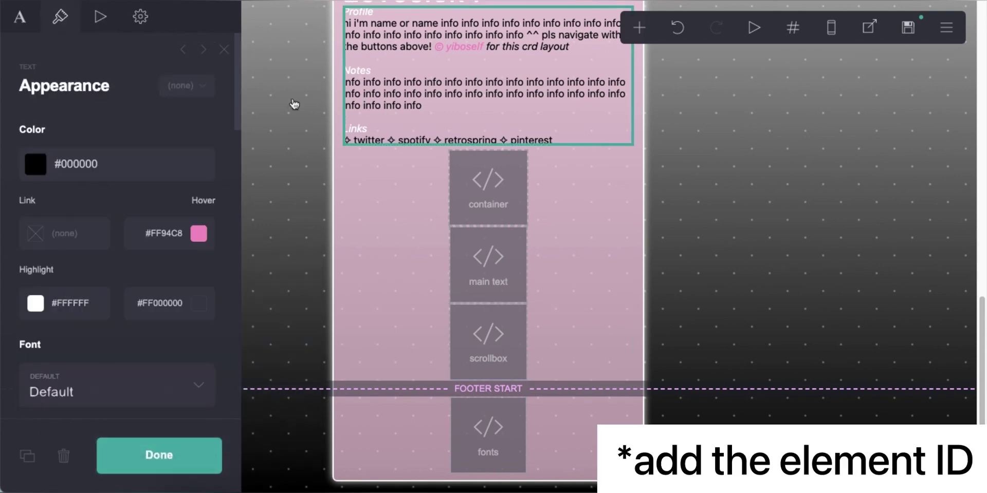
Look up the profile text's ID, replace the element ID placeholders with text02 in the "scrollbox" embed's code, and save the site
click(140, 16)
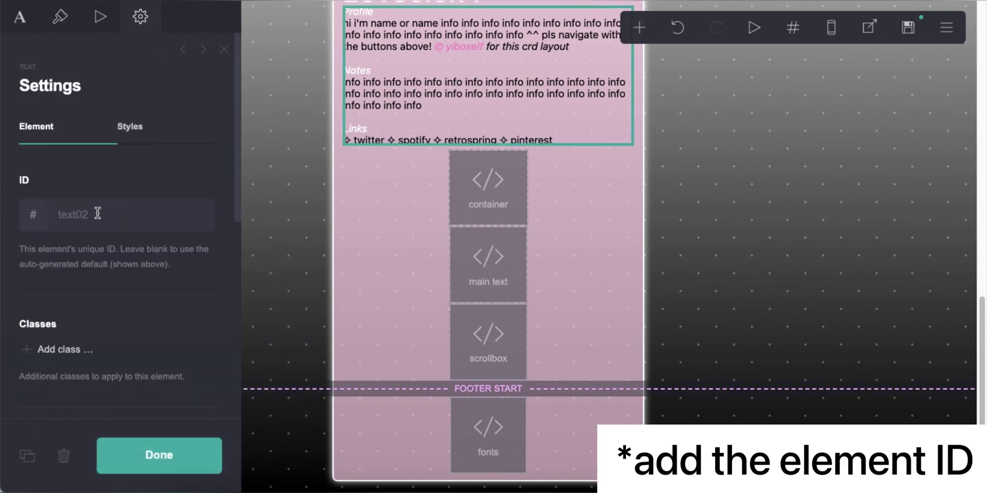
click(506, 351)
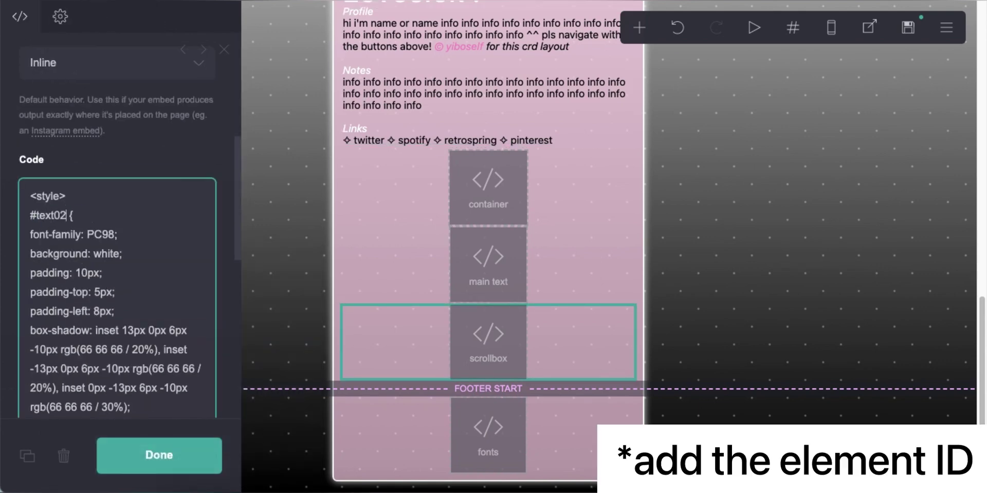
scroll(93, 303, down, 6)
text(02)
scroll(49, 293, down, 2)
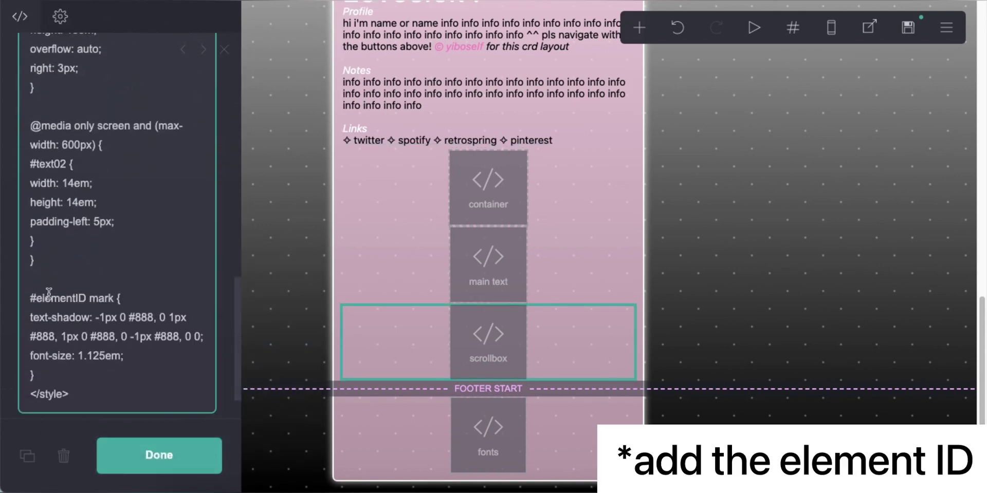
click(908, 27)
scroll(207, 403, down, 3)
click(170, 455)
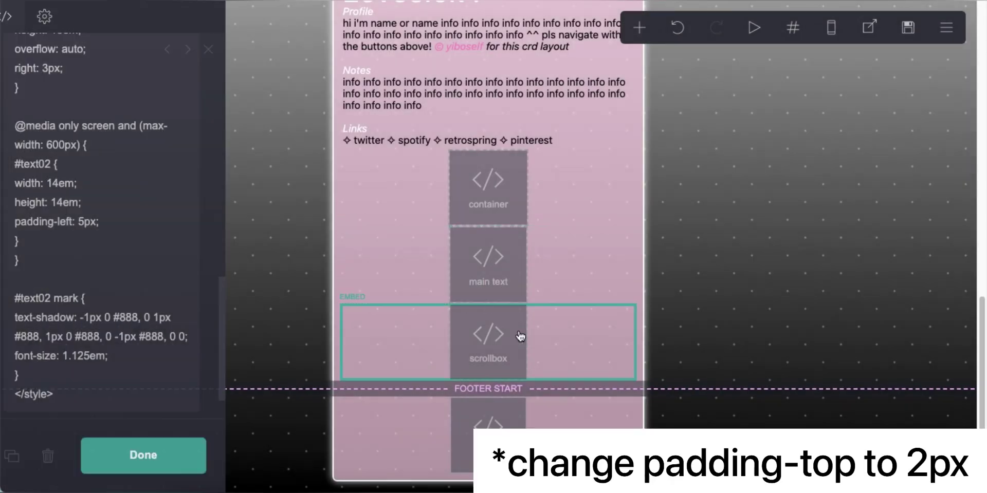
Set padding-top to 2px in the #text02 rule of the "scrollbox" embed's code
scroll(82, 264, up, 5)
scroll(82, 264, up, 2)
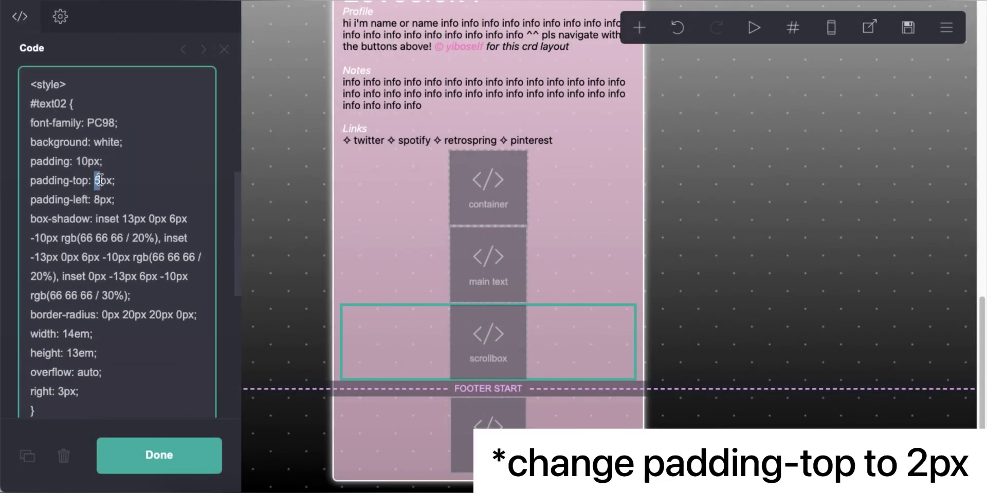
click(760, 183)
Add a code embed labelled "hide scrollbar" below the "fonts" embed, paste the copied code into it and save the site
click(639, 28)
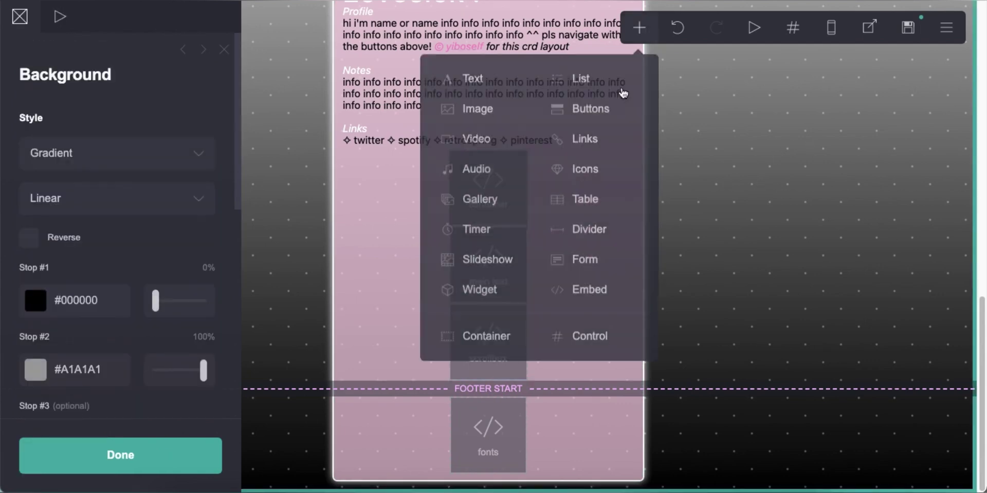
click(586, 310)
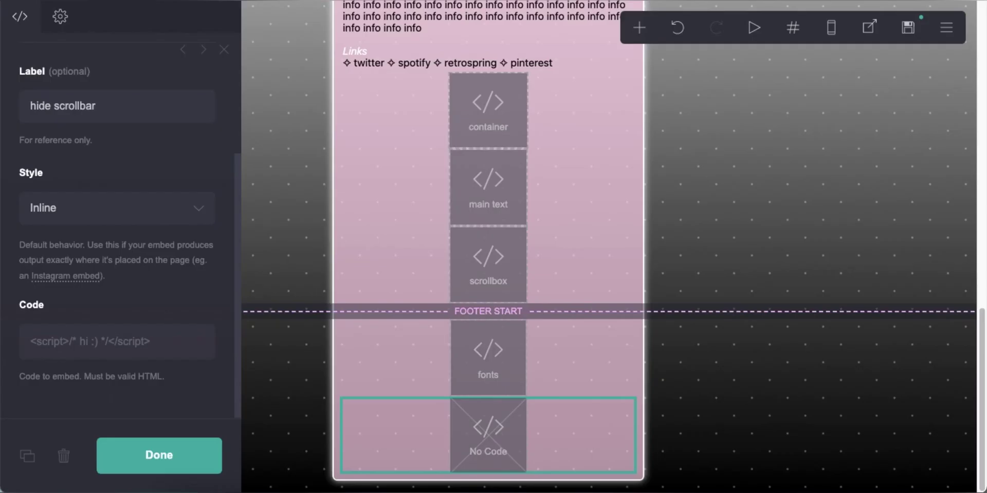
right_click(106, 346)
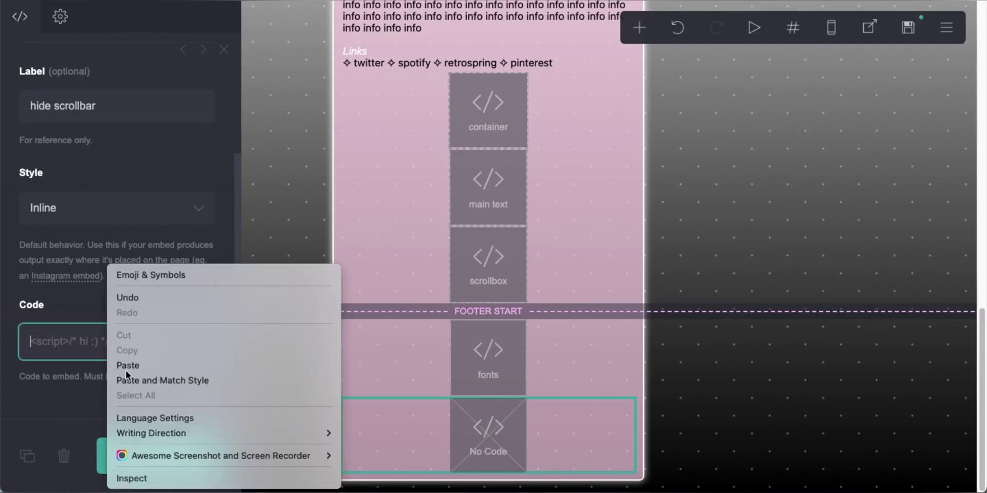
click(126, 369)
click(908, 27)
click(192, 446)
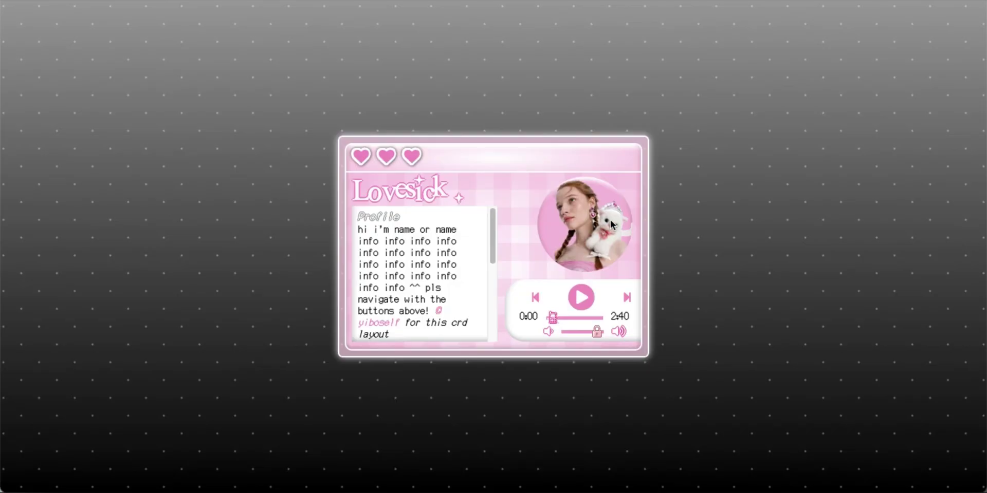
Reload the published page and check the profile scrollbox's scrolling and link hover effect
key(super+r)
scroll(428, 286, down, 3)
scroll(429, 288, up, 3)
scroll(430, 289, down, 3)
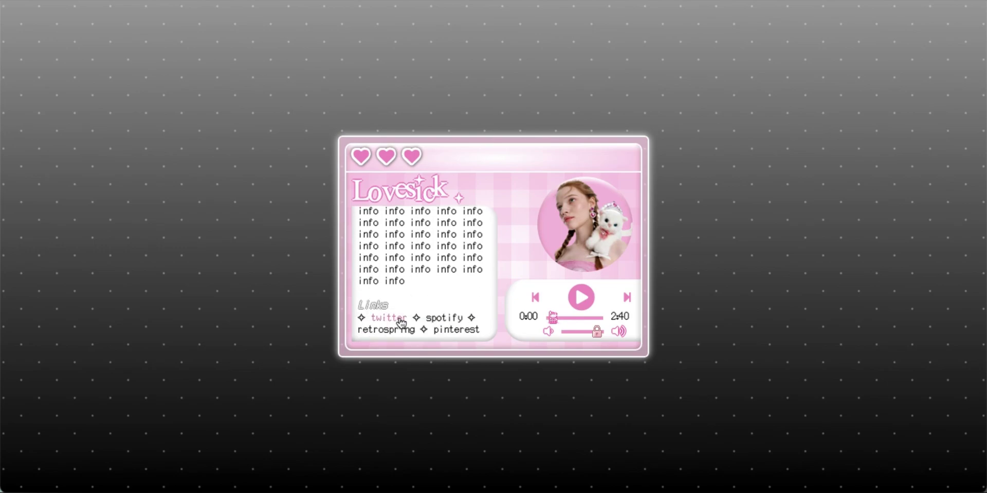
scroll(411, 288, up, 5)
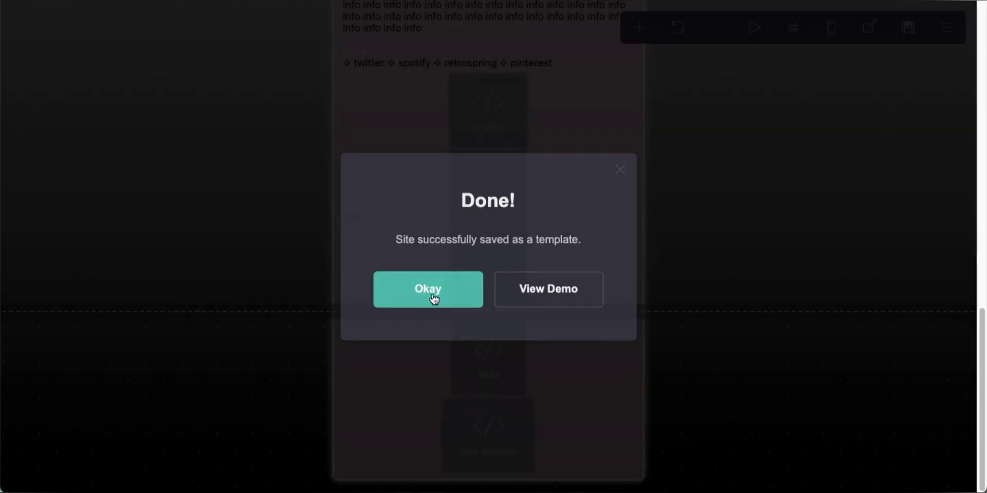
click(432, 296)
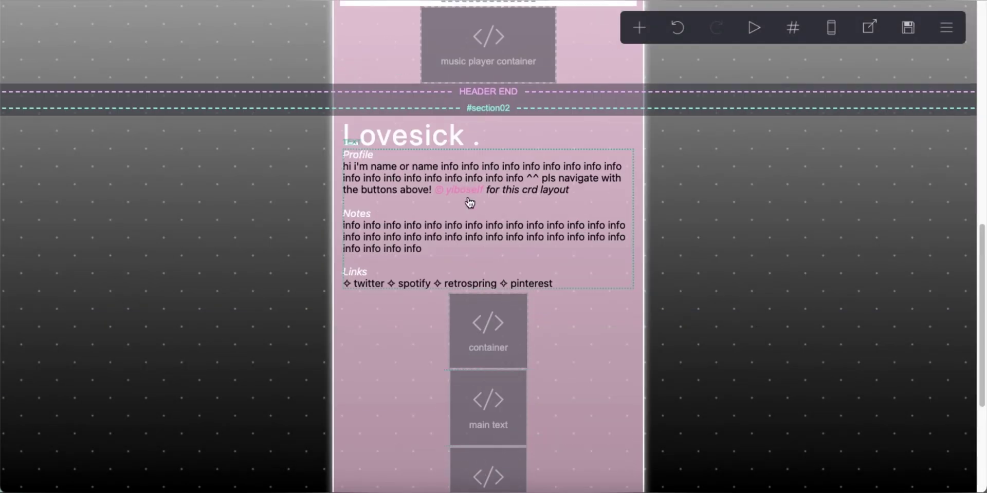
Shorten the Profile paragraph of the profile text by deleting repeated "info" words
click(20, 17)
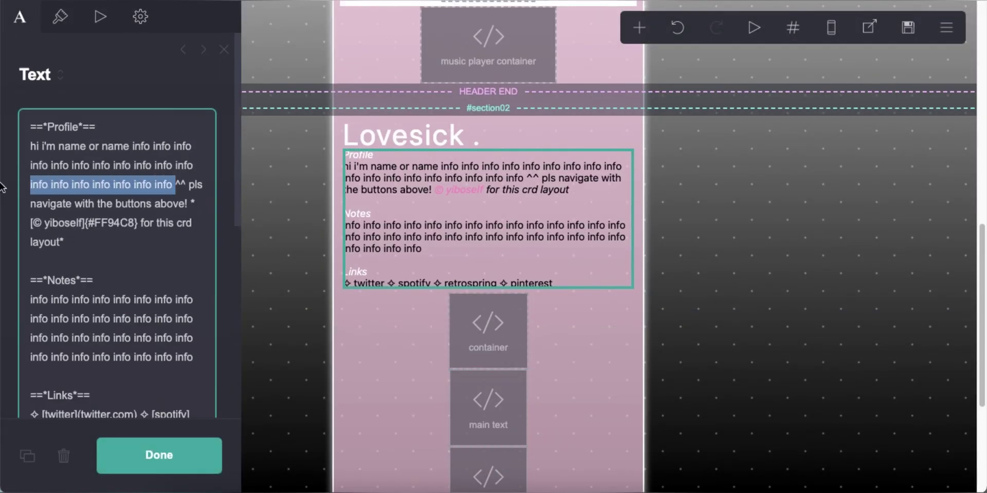
key(BackSpace)
key(BackSpace)
key(BackSpace)
click(702, 262)
Add a code embed labelled "links float on hover" below the "hide scrollbar" embed
scroll(702, 265, down, 5)
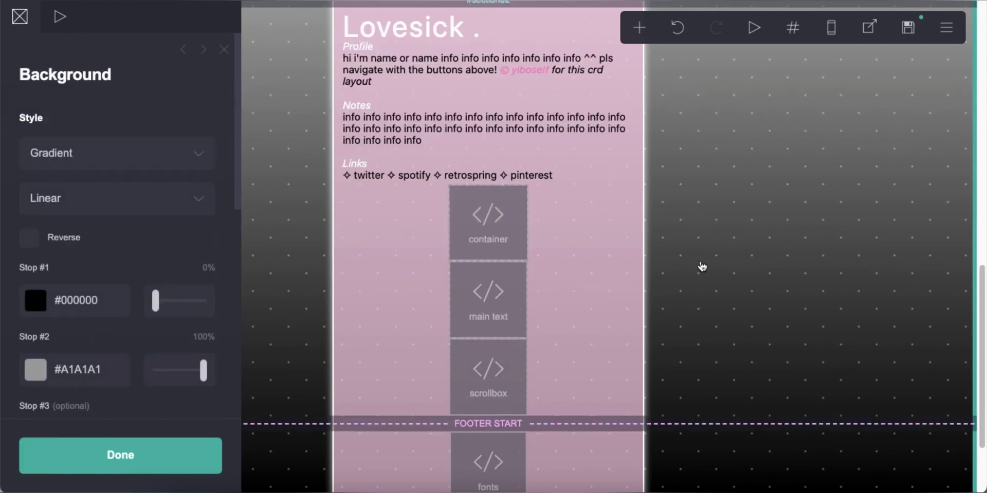
scroll(118, 257, down, 7)
click(639, 29)
click(576, 237)
click(159, 281)
text(links float on hover)
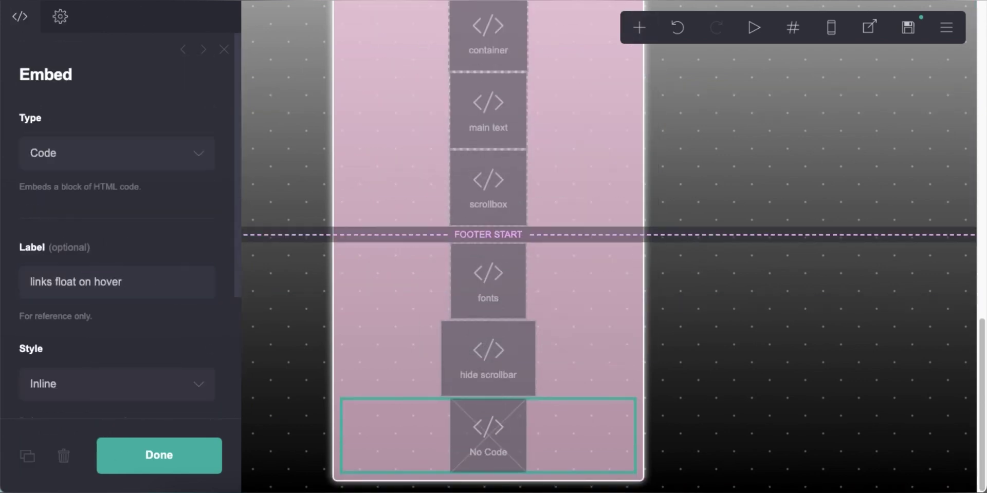
Copy the LINKS FLOAT ON HOVER style block from Pastebin
key(ctrl+Tab)
scroll(216, 239, down, 7)
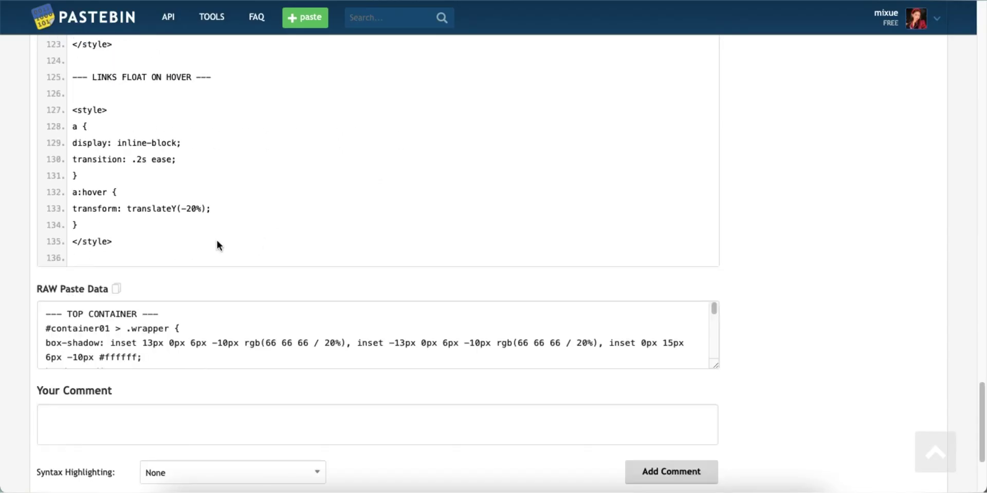
drag(73, 106, 77, 257)
right_click(164, 186)
click(177, 210)
Paste the copied style block into the "links float on hover" embed's code and save the site
key(ctrl+shift+Tab)
right_click(68, 337)
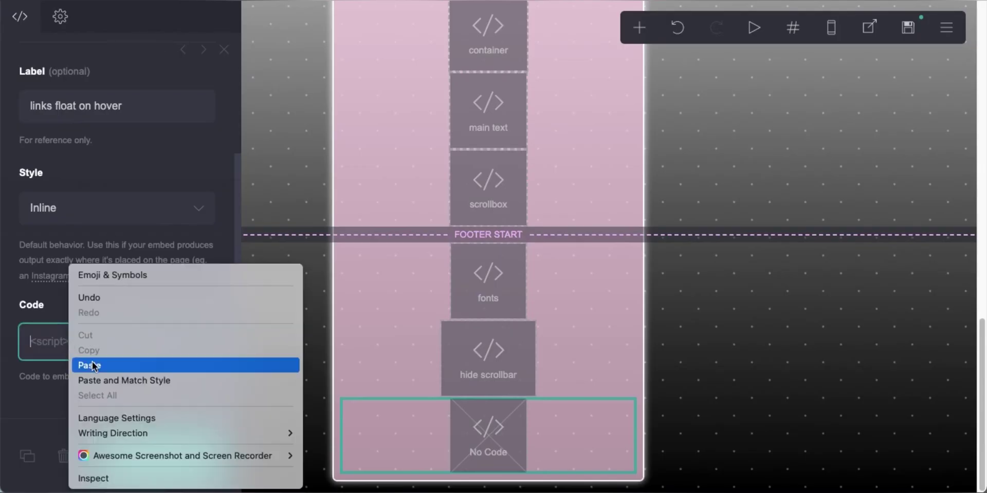
click(161, 366)
scroll(123, 288, down, 2)
click(908, 27)
click(209, 456)
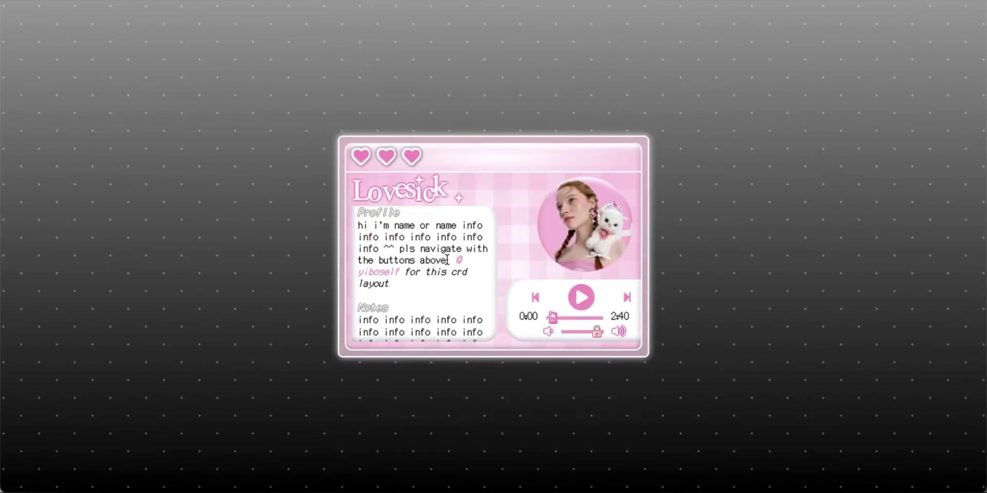
Scroll through the shortened profile text on the published page to check the scrollbox
scroll(391, 314, down, 3)
scroll(450, 275, up, 3)
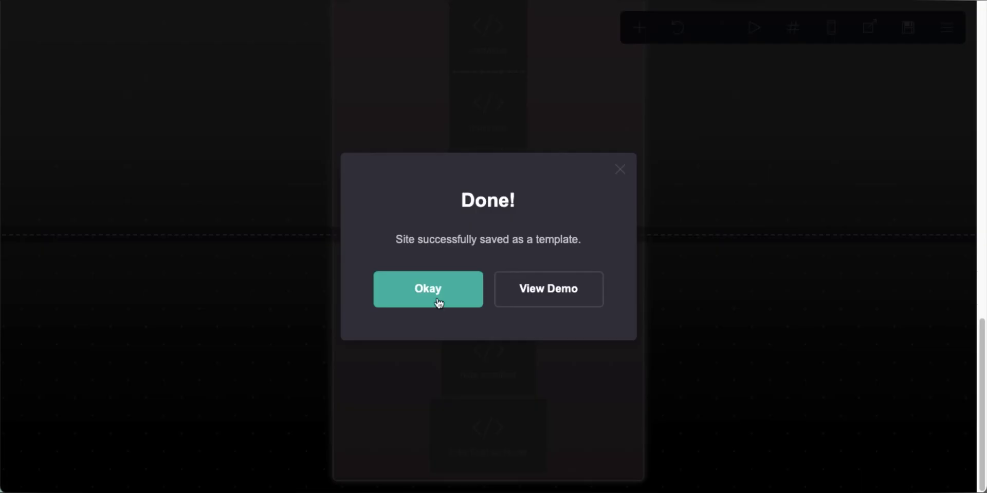
click(437, 301)
Add a section break named "i" just before the footer start and place an empty container beneath it
click(590, 337)
drag(337, 473, 390, 222)
scroll(173, 287, up, 1)
click(154, 132)
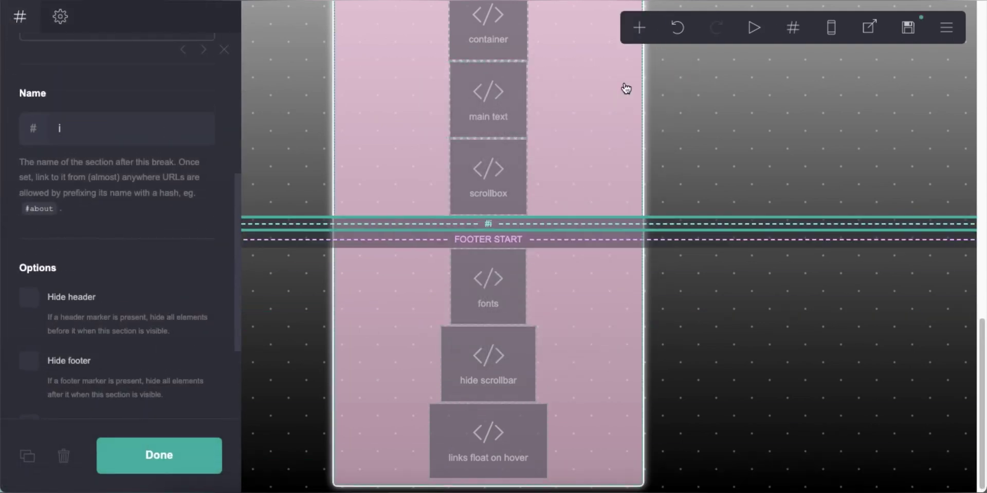
click(639, 27)
click(477, 332)
Add a code embed labelled "container" between the empty container and the footer start
click(639, 27)
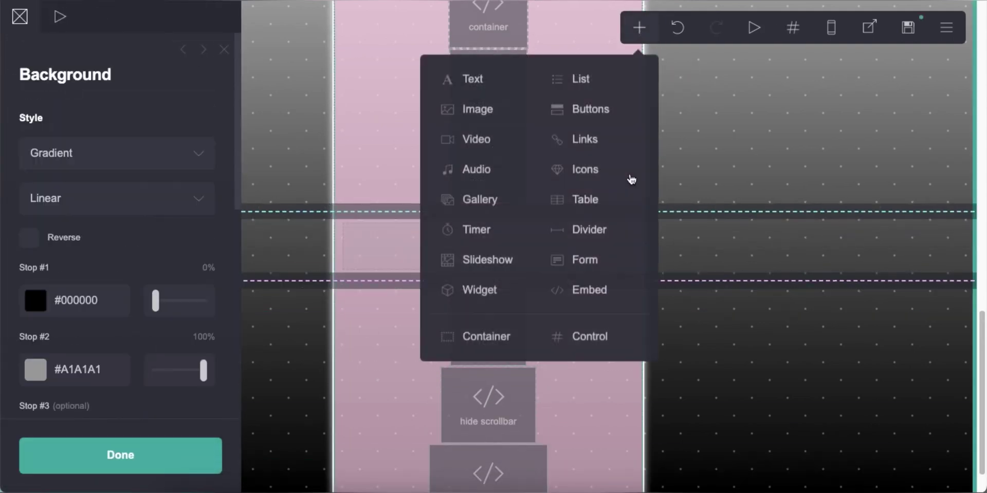
click(569, 415)
drag(391, 469, 412, 187)
click(126, 289)
text(container)
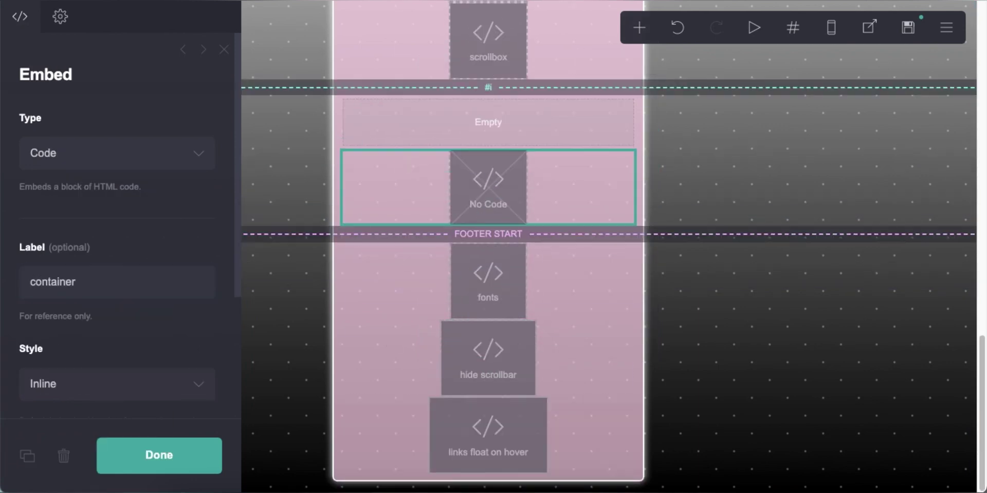
Enter opening and closing <style> tags in the new "container" embed's code and copy the CONTAINERS rule from Pastebin
scroll(128, 309, down, 3)
click(138, 347)
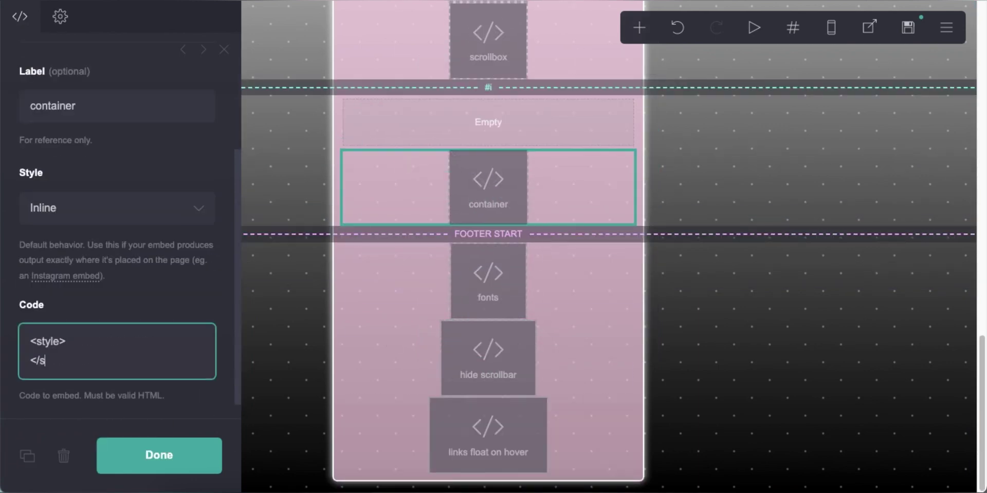
click(433, 2)
click(245, 184)
scroll(245, 184, up, 20)
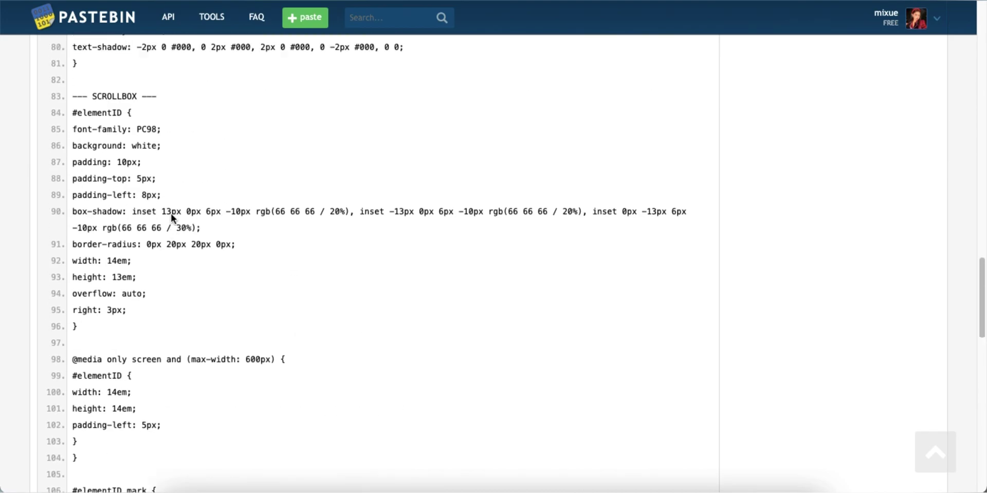
drag(73, 252, 78, 319)
right_click(108, 270)
click(123, 308)
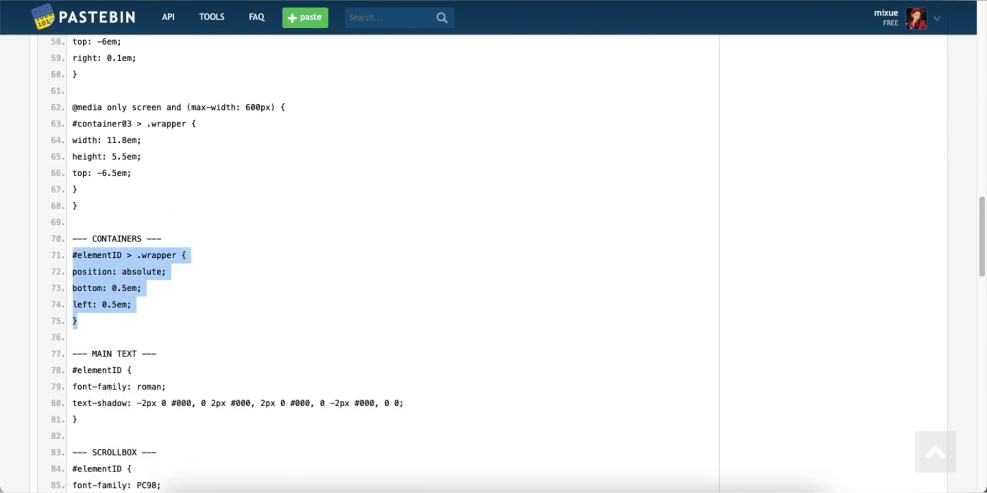
Paste the CONTAINERS rule into the "container" embed and replace its placeholder element ID with the new container's ID
key(ctrl+shift+Tab)
right_click(88, 362)
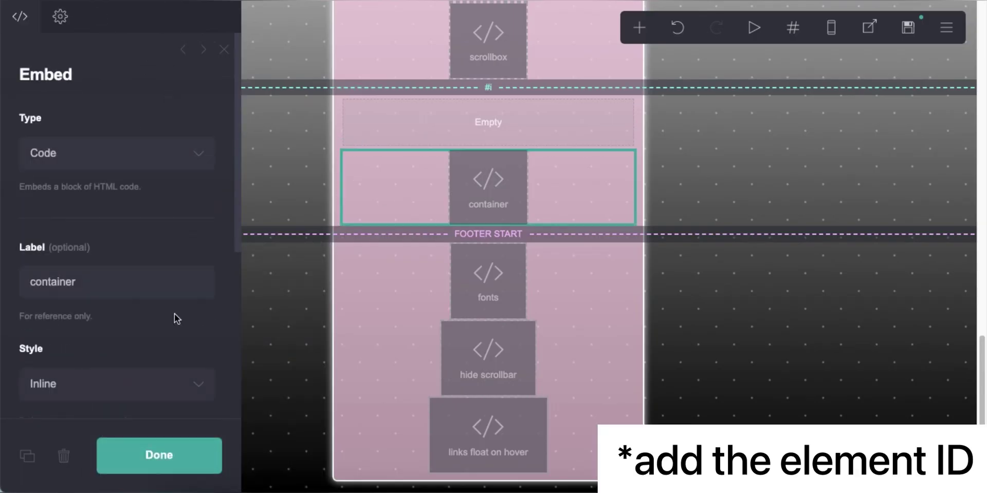
scroll(175, 317, down, 5)
double_click(64, 246)
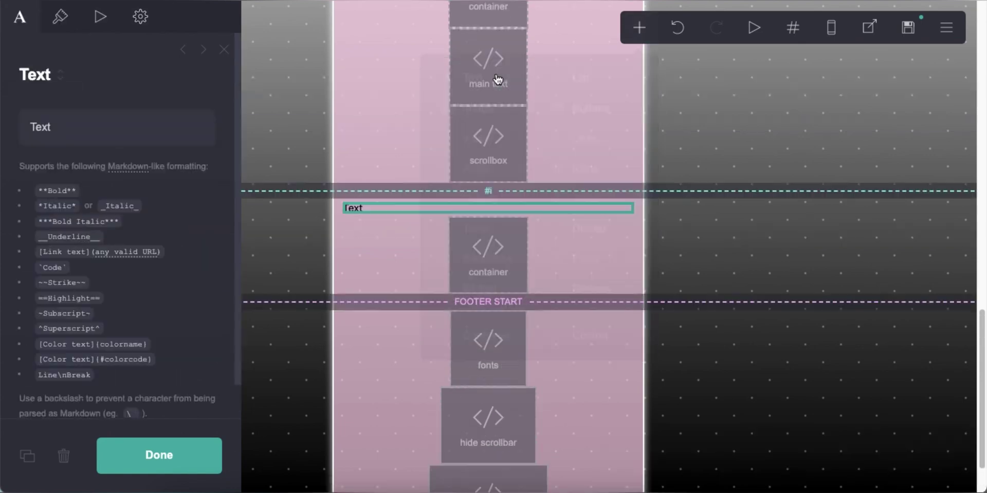
Make section #i's text read "Guides ." in #FFFFFF with size 2.5, line spacing 1 and letter spacing 0.125
key(ctrl+a)
text(Guides)
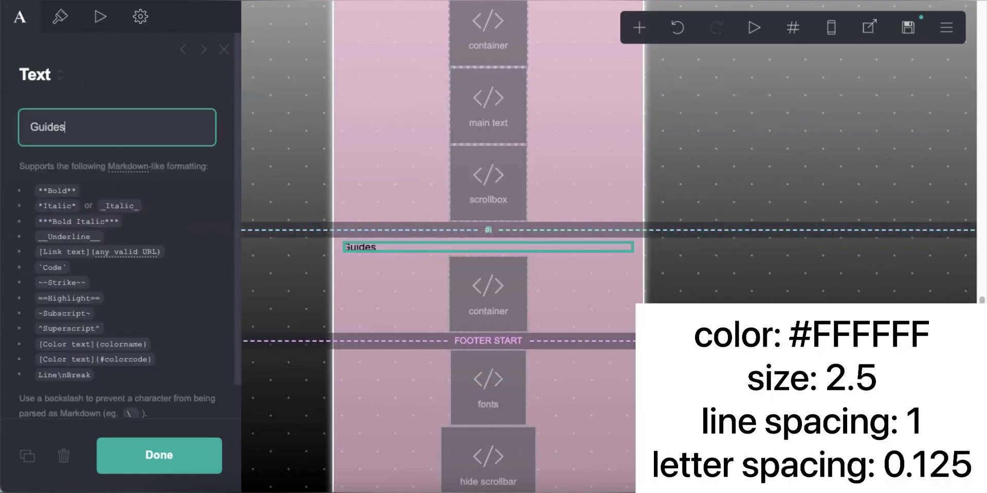
click(62, 22)
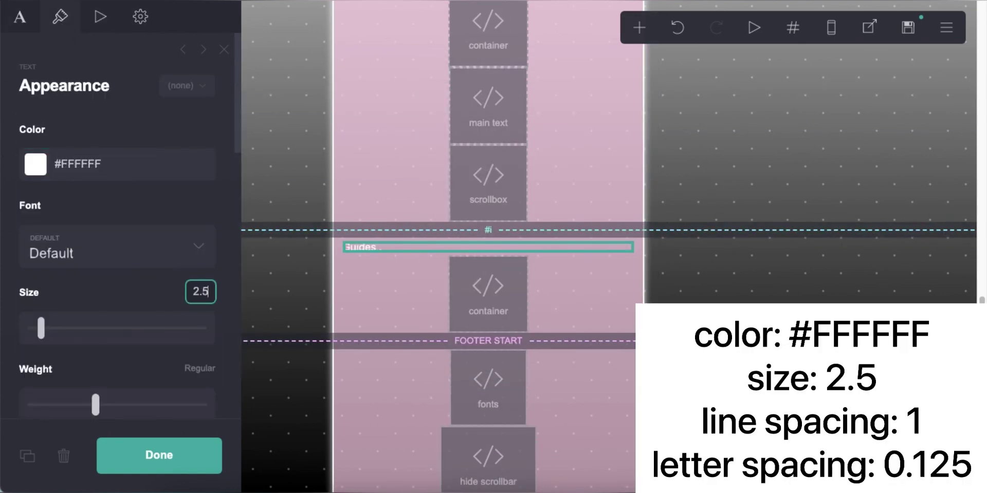
key(Tab)
key(Tab)
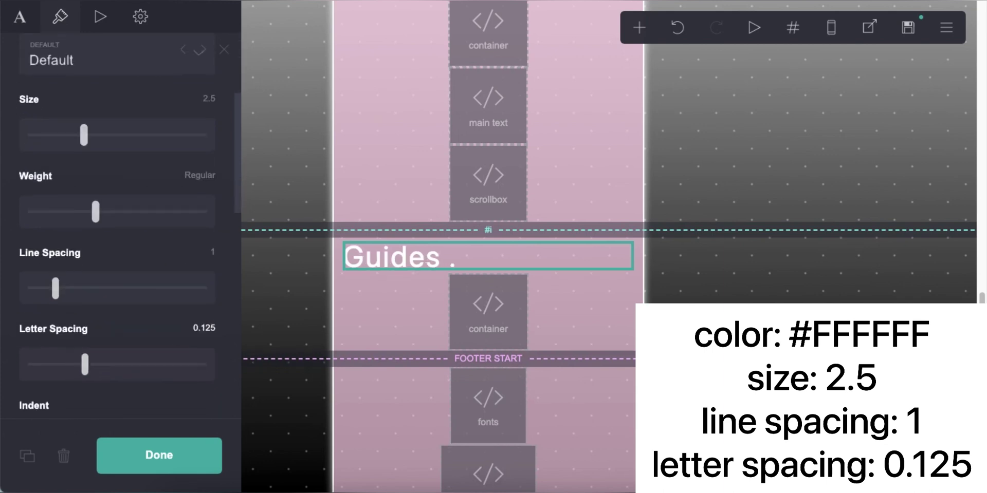
scroll(108, 319, down, 5)
Add a code embed labelled "main text" below the "container" embed in section #i
click(632, 343)
click(639, 27)
click(586, 289)
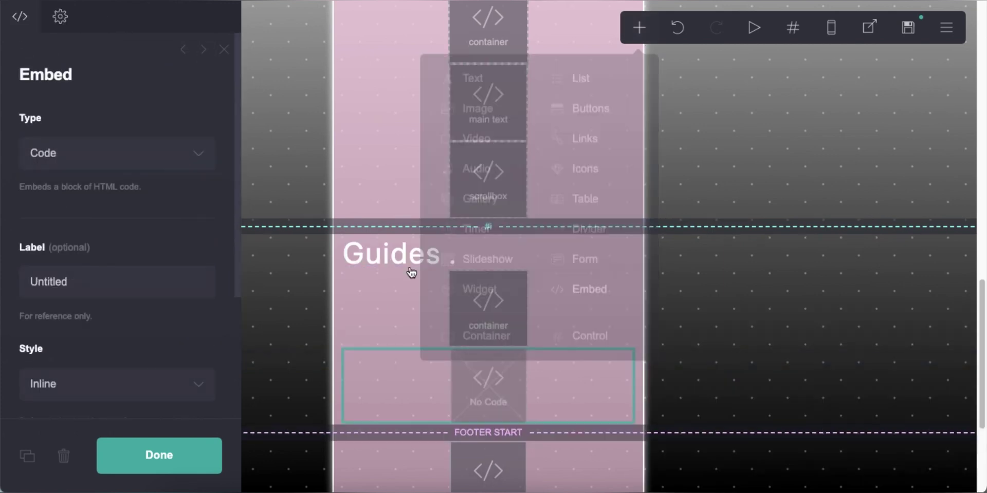
double_click(126, 278)
text(main text)
Enter the MAIN TEXT rule within <style> tags in section #i's "main text" embed and replace the placeholder ID with text03
scroll(142, 323, down, 4)
text(<s)
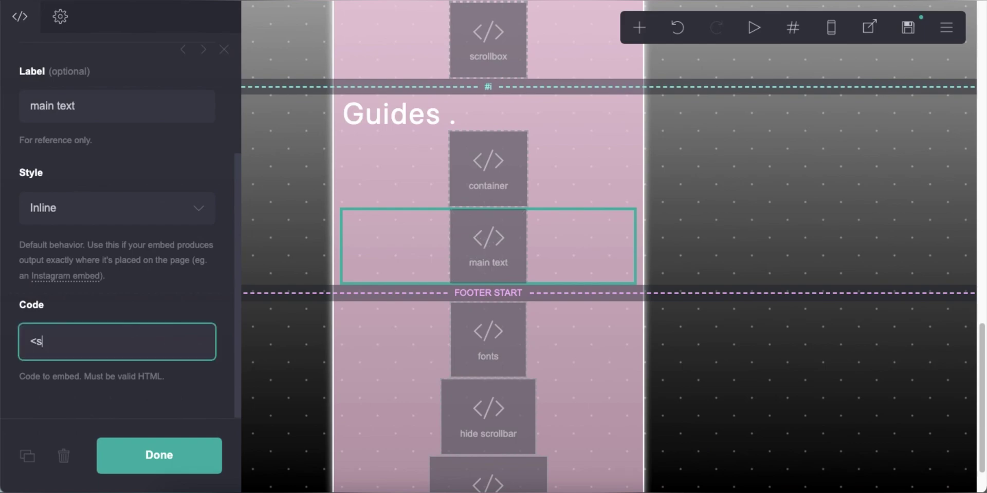
text(tyle>)
key(Return)
text(</style>)
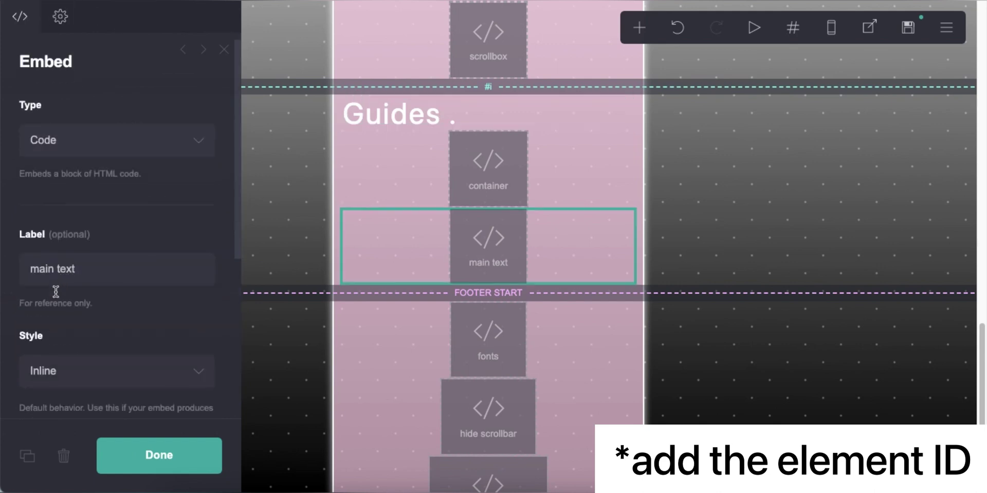
scroll(55, 292, down, 5)
double_click(66, 289)
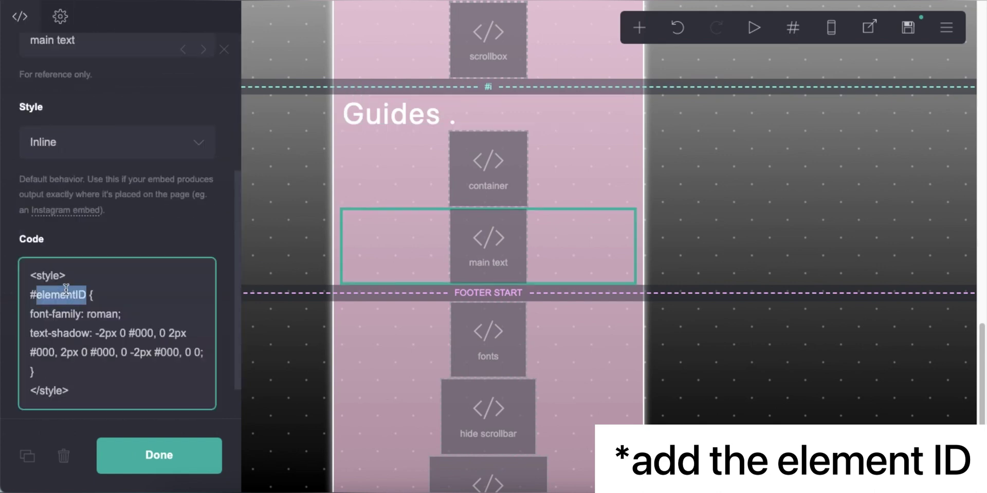
Replace all four #000 colours in the "main text" embed's text-shadow with the copied colour in section #i
right_click(156, 334)
click(184, 277)
right_click(69, 353)
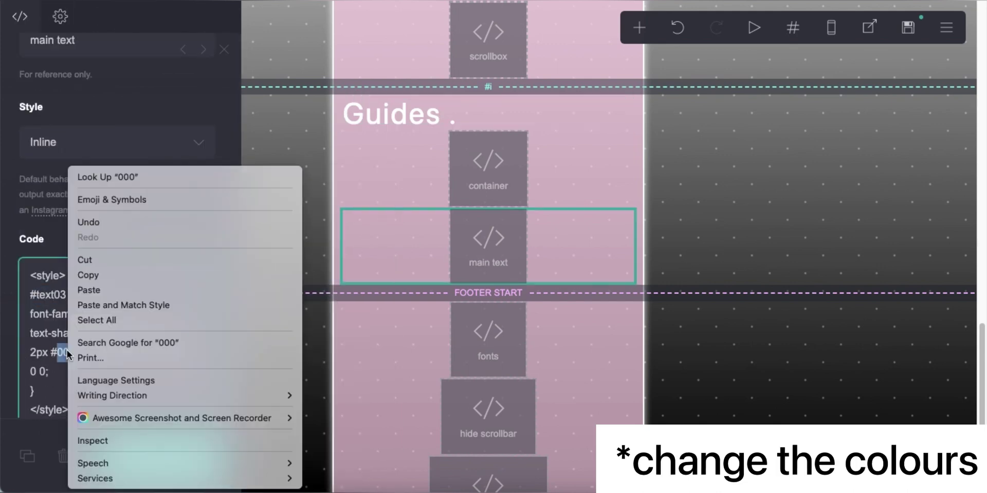
click(103, 304)
right_click(149, 353)
click(174, 306)
right_click(63, 371)
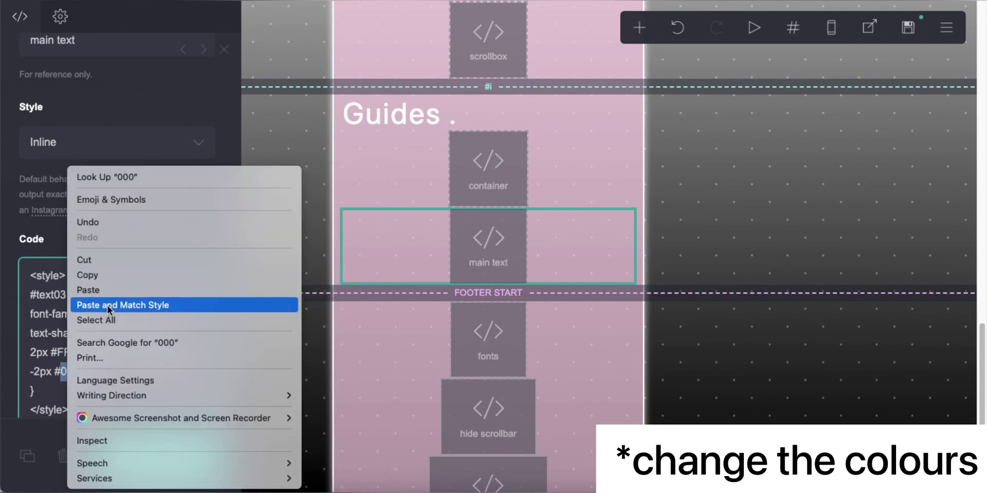
click(107, 305)
Save the site changes as a template and check the page's profile scrollbox and heart links in the mobile preview
click(908, 28)
click(112, 455)
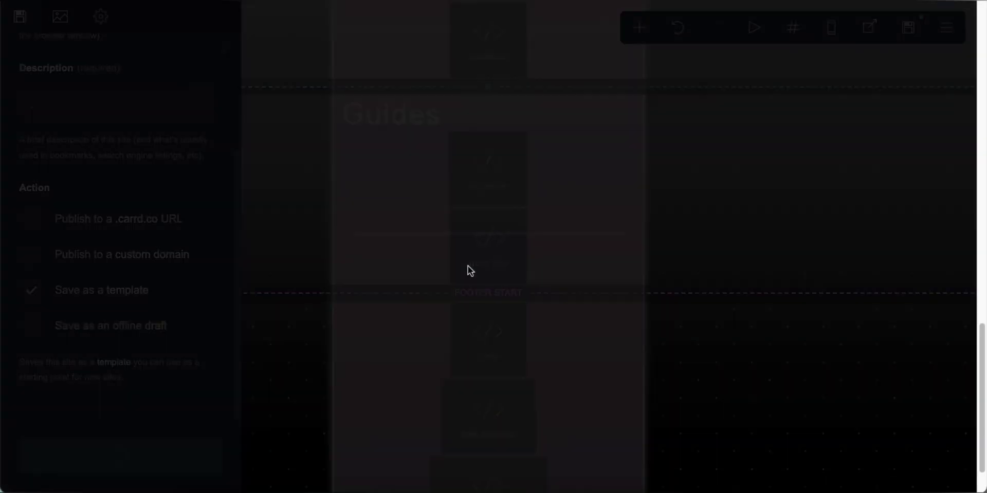
click(515, 286)
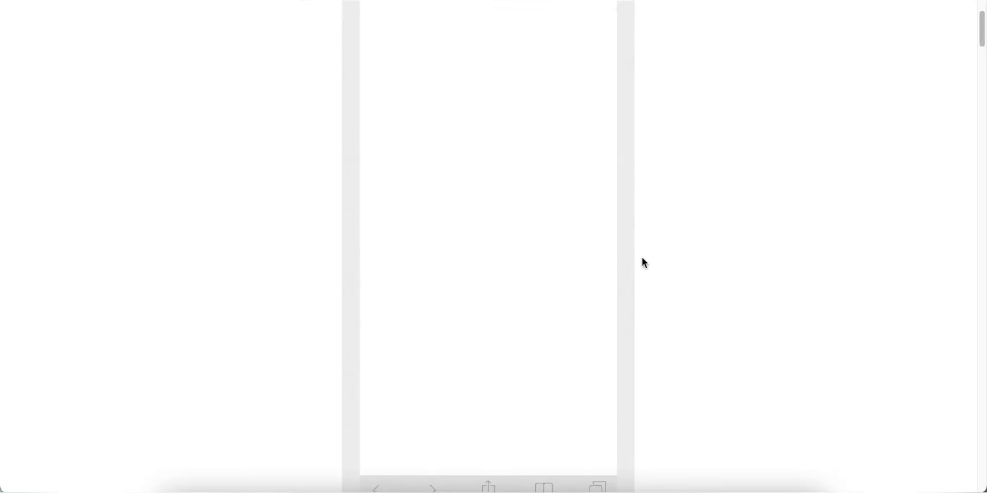
scroll(448, 256, down, 3)
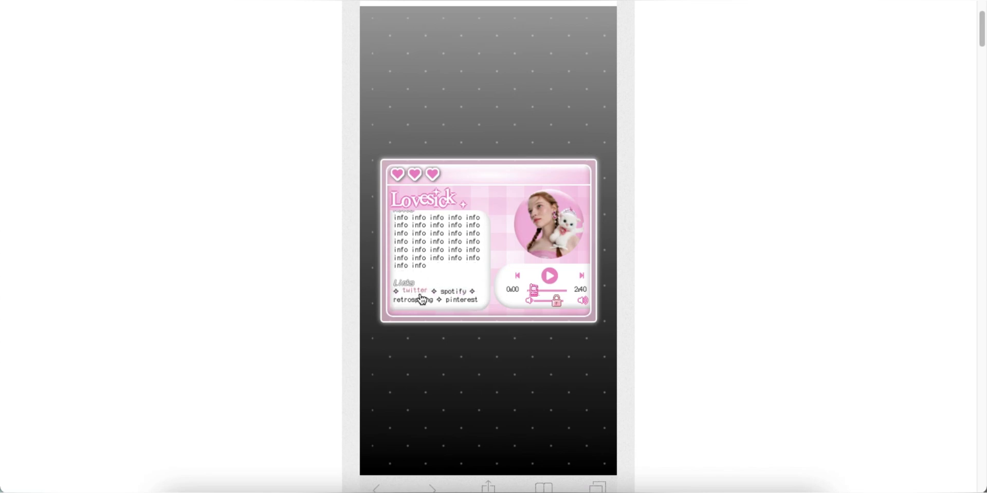
click(416, 175)
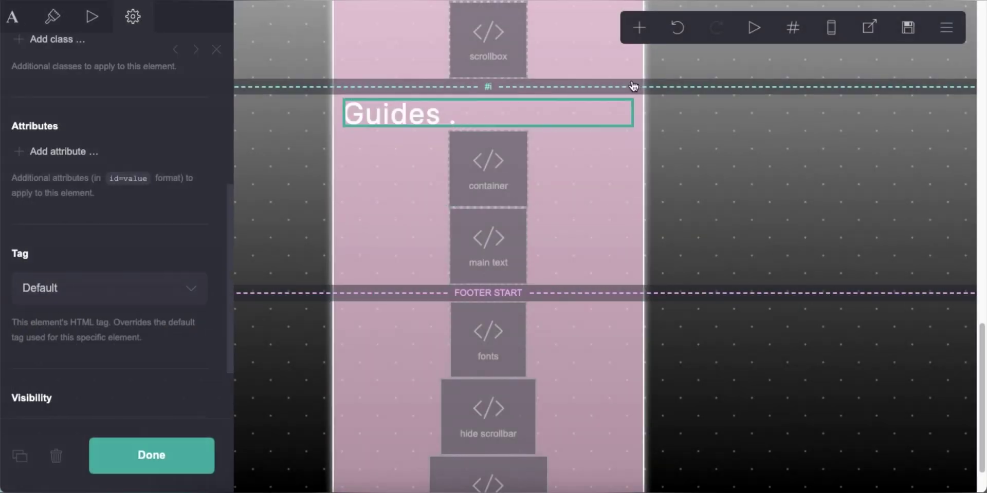
Add a text element below "Guides ." with "To Know" as a highlighted italic heading and a paragraph of repeated "info"
click(508, 79)
click(62, 23)
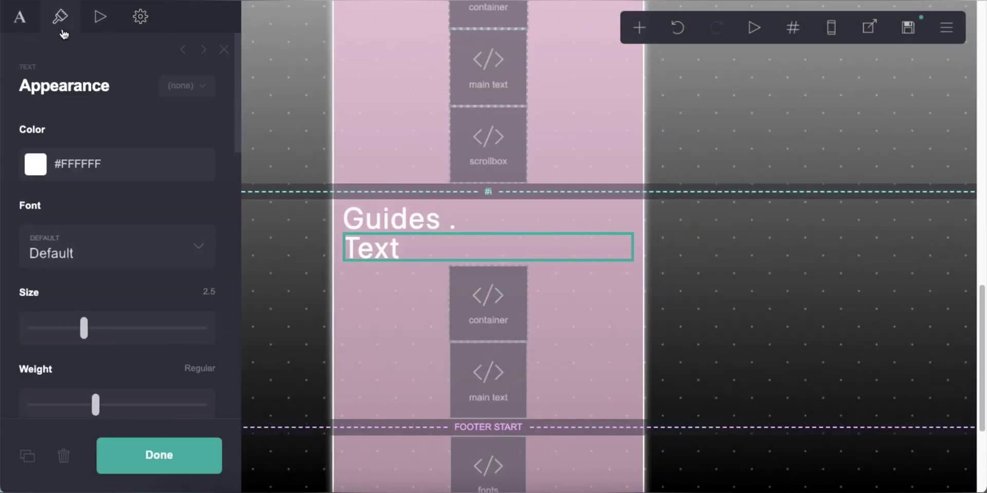
click(21, 25)
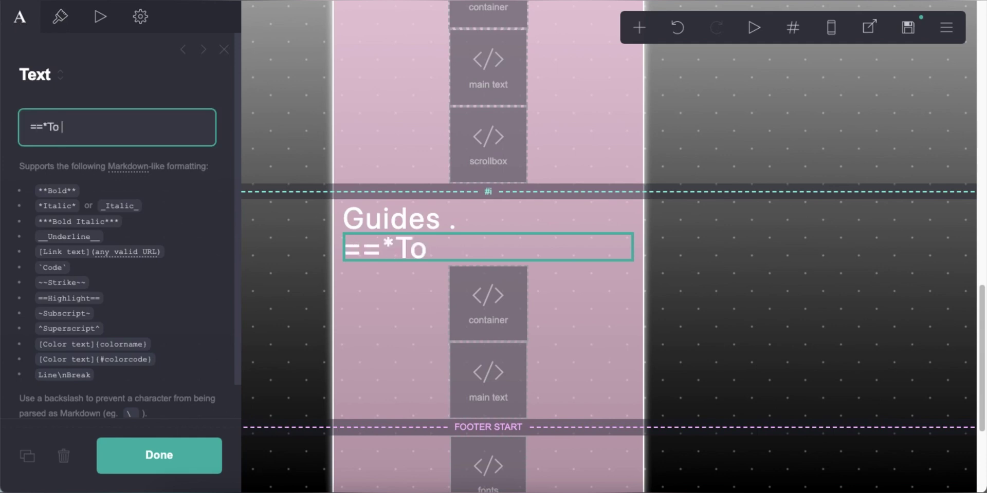
text(==*To Know*==)
key(Return)
text(info info info info info info info info info info info info info info info info info info info info info info info info info info info info info info info info)
Add a second highlighted italic heading "Go Away" with its own paragraph of repeated "info" to the same text element
key(Return)
key(Return)
text(==*G)
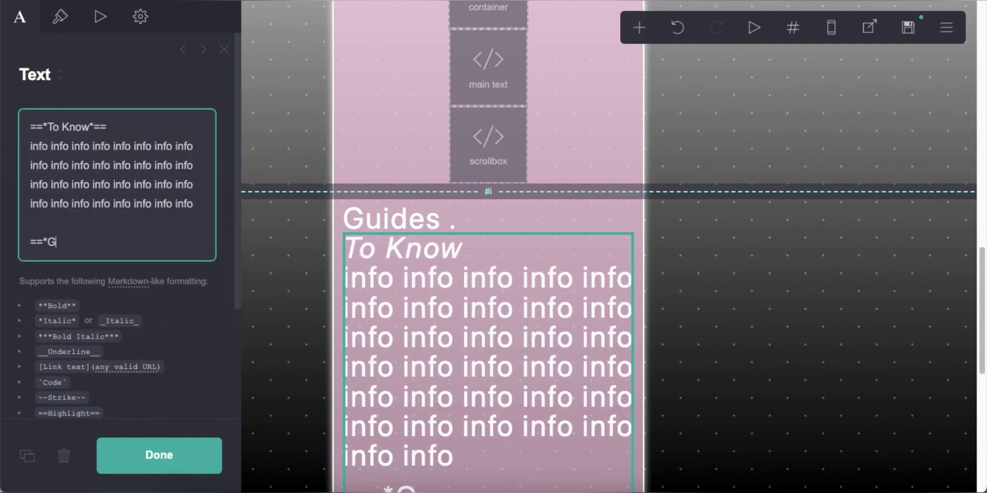
text(o Away*==)
key(Return)
text(info info info info info info info info info info info info info info info info info info info info info info info info info info info info info info info info)
Set the info text's color to #000000 and its size to 0.875
click(59, 16)
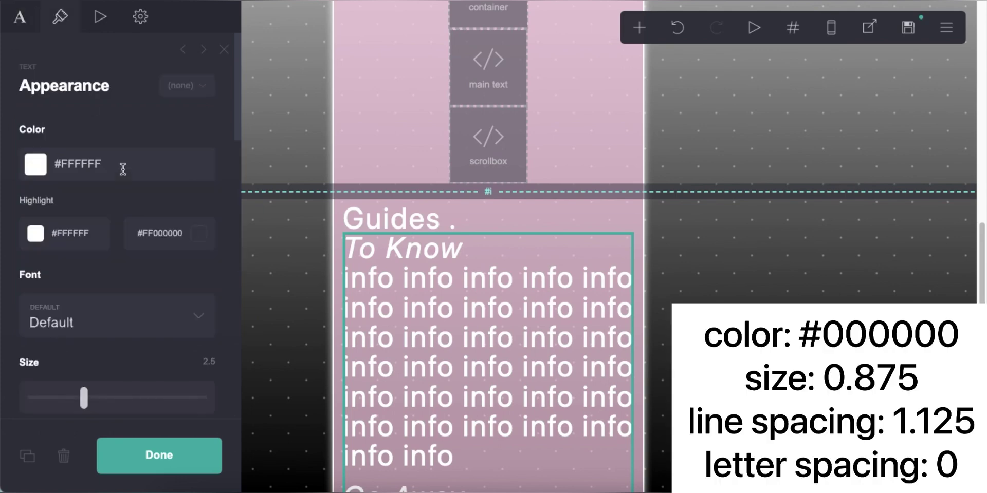
click(123, 163)
text(#000000)
click(137, 138)
scroll(154, 205, down, 3)
click(192, 277)
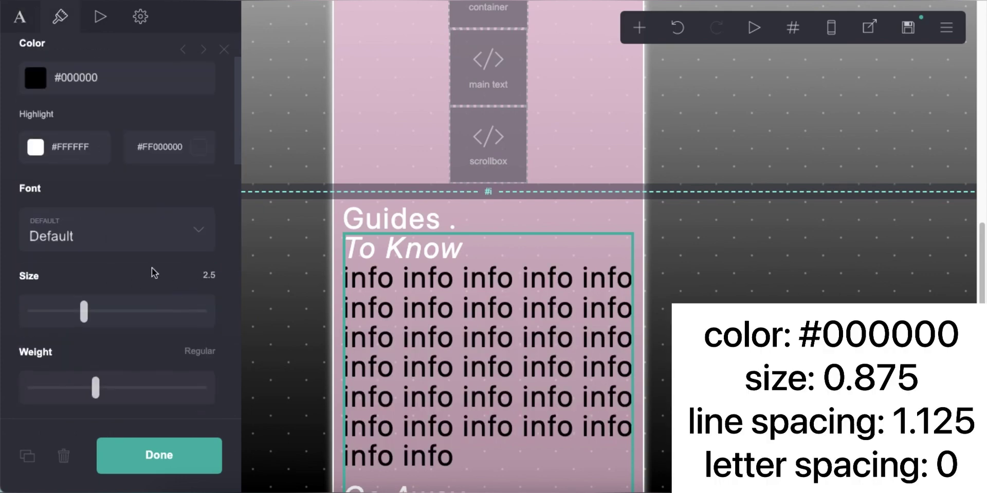
text(0.875)
key(Return)
Set the info text's line spacing to 1.125 and its letter spacing to 0
scroll(207, 275, down, 2)
click(205, 328)
text(1.125)
key(Return)
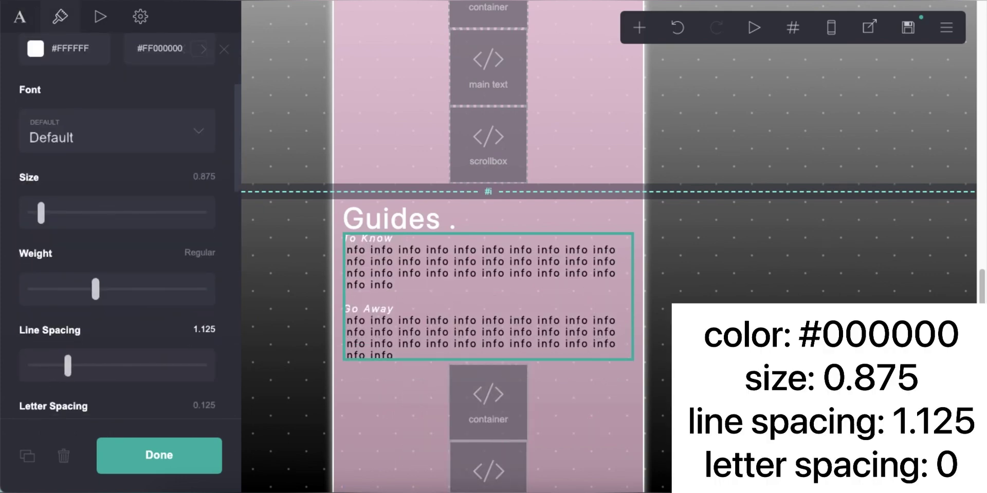
scroll(205, 328, down, 2)
click(204, 308)
text(0)
key(Return)
scroll(138, 326, down, 10)
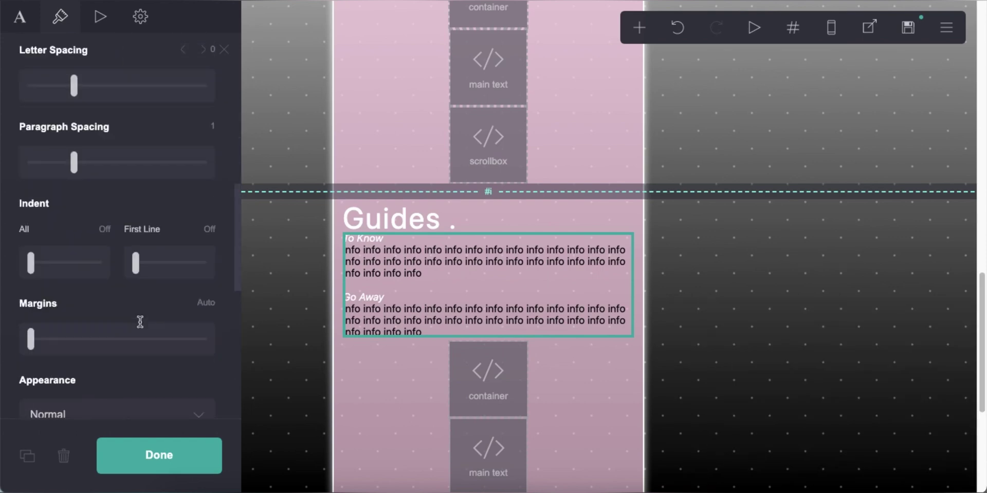
Add a code embed labelled "scrollbox" below the "main text" embed in section #i
scroll(461, 442, down, 4)
click(496, 260)
click(639, 27)
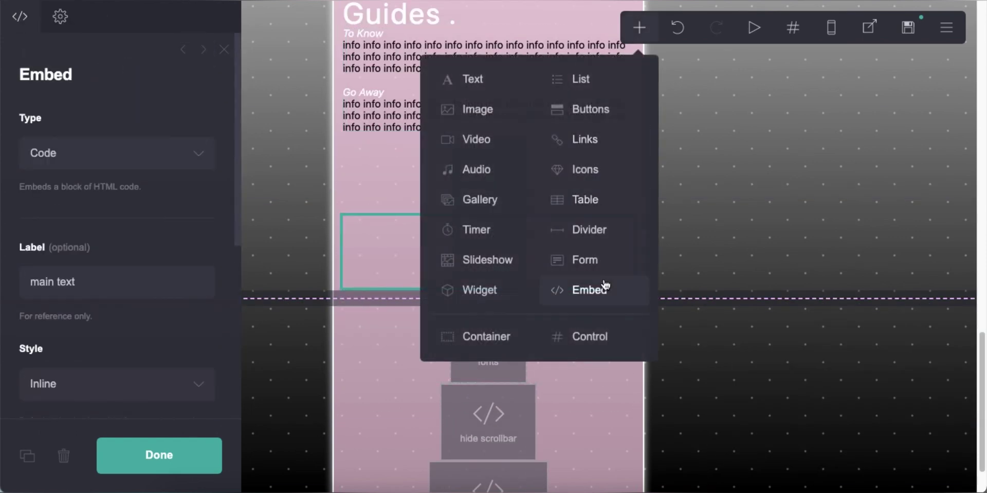
click(580, 288)
text(scrollbox)
scroll(110, 291, down, 3)
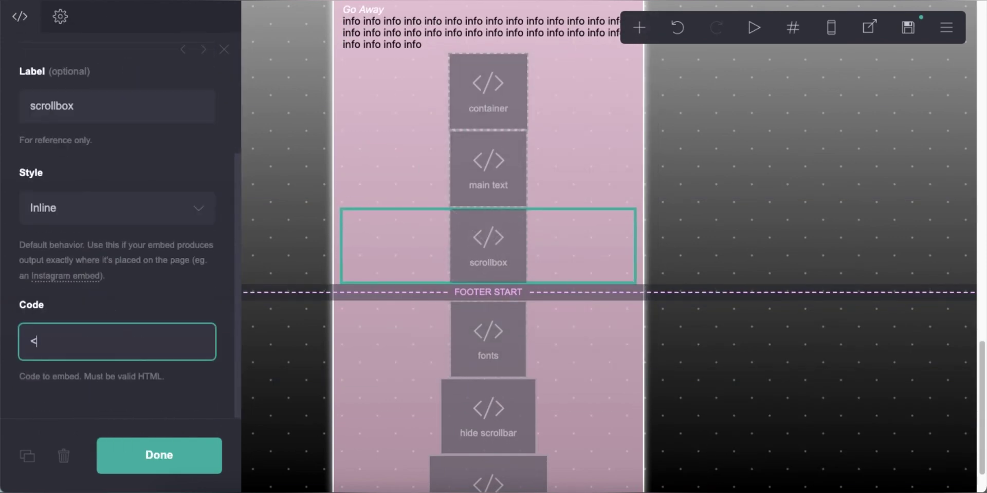
Copy the SCROLLBOX rules from the Pastebin page and paste them between <style> tags in the new "scrollbox" embed
key(ctrl+Tab)
scroll(116, 256, down, 2)
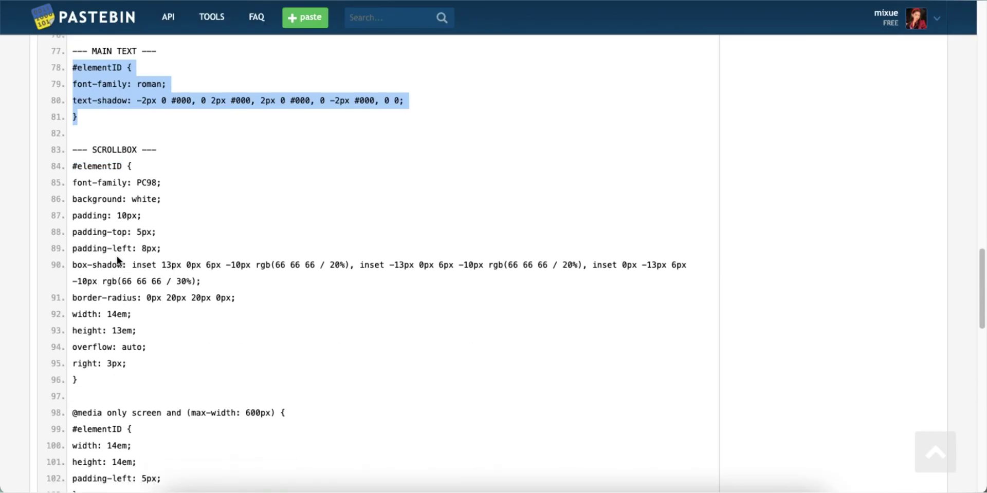
drag(73, 145, 170, 327)
scroll(177, 301, down, 5)
right_click(202, 223)
click(229, 257)
key(ctrl+Tab)
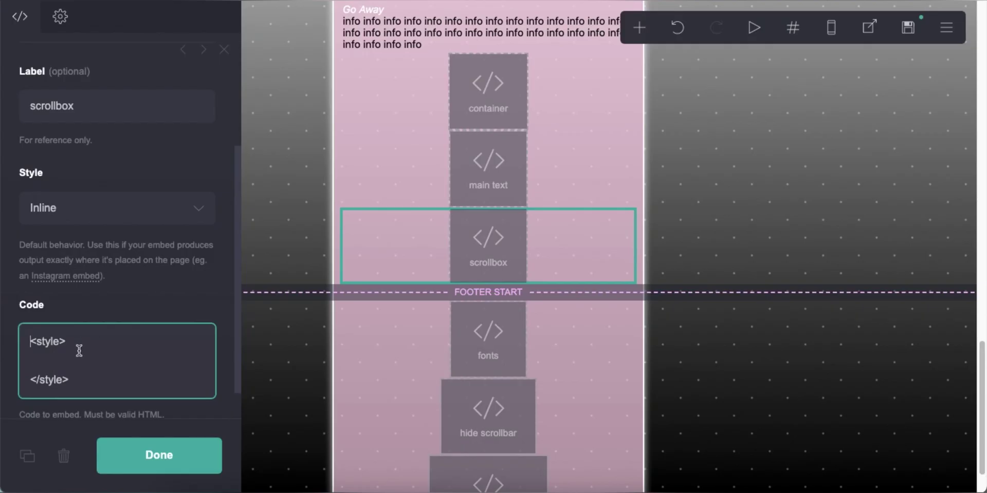
right_click(113, 356)
click(170, 350)
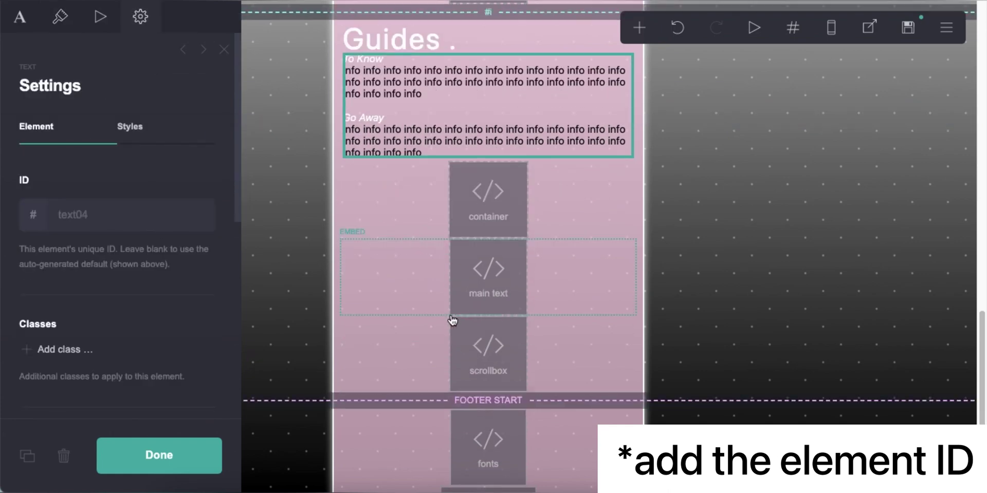
Replace every elementID placeholder in section #i's "scrollbox" embed with text04, including the media query and mark rules
click(453, 321)
scroll(64, 154, down, 1)
double_click(63, 148)
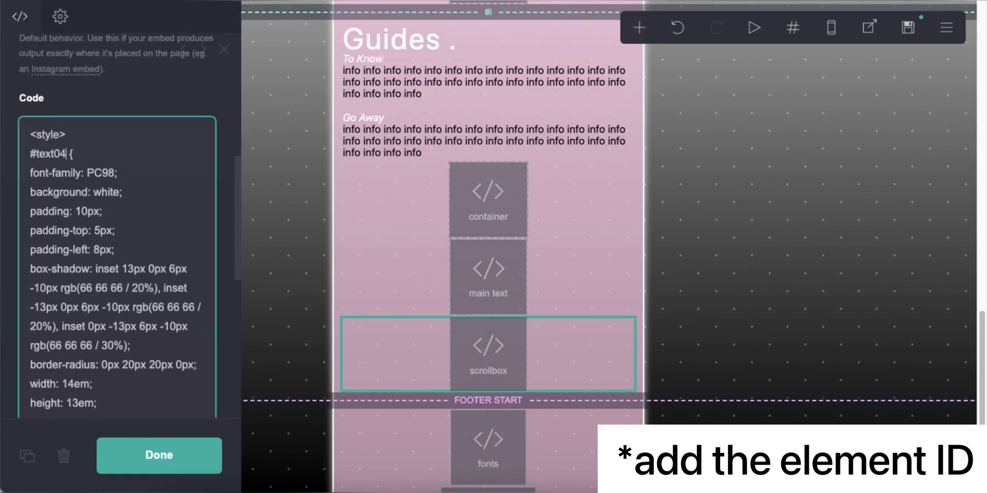
scroll(82, 271, down, 5)
text(text04)
scroll(117, 221, down, 2)
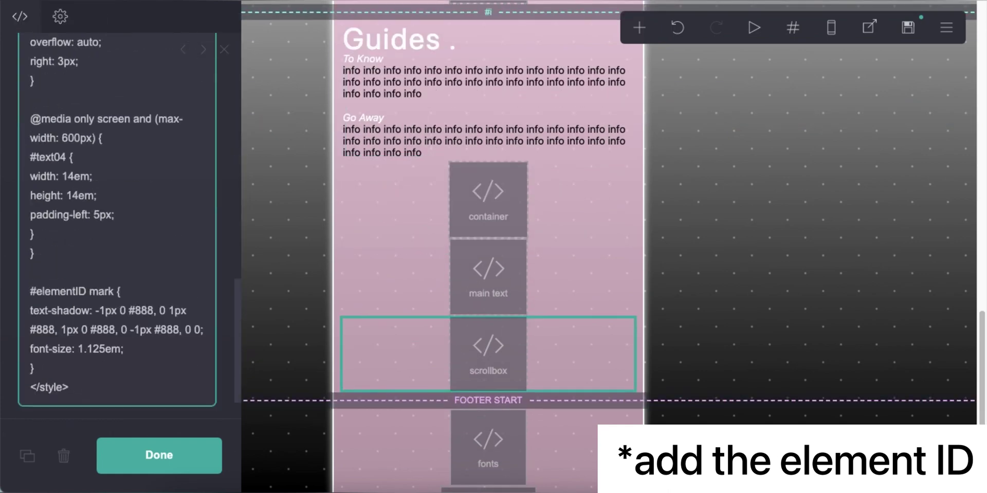
double_click(58, 247)
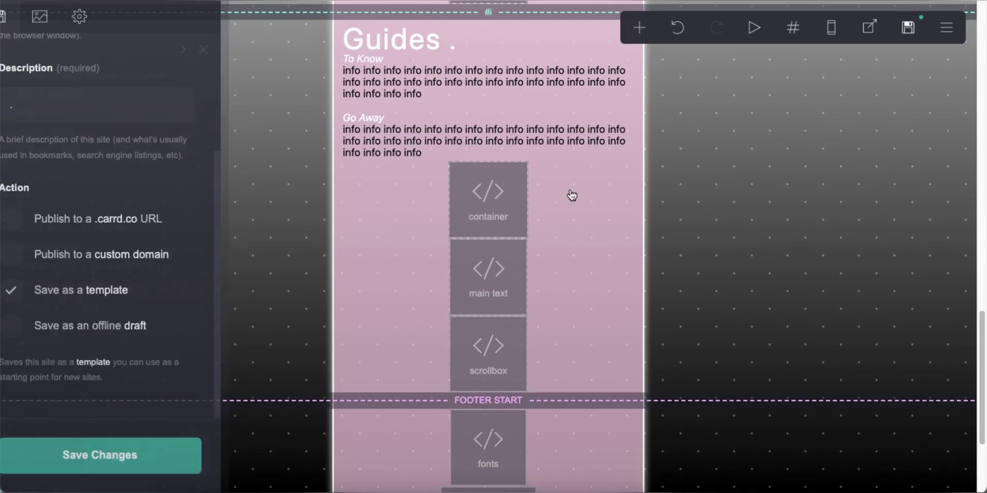
Save the site changes and check the scrolling of the Guides section's info box on the page
click(120, 456)
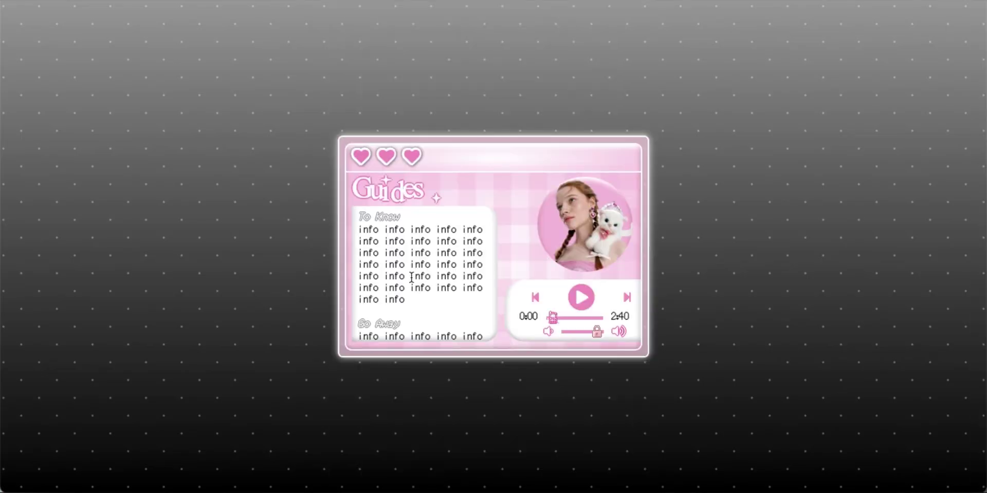
scroll(411, 278, down, 3)
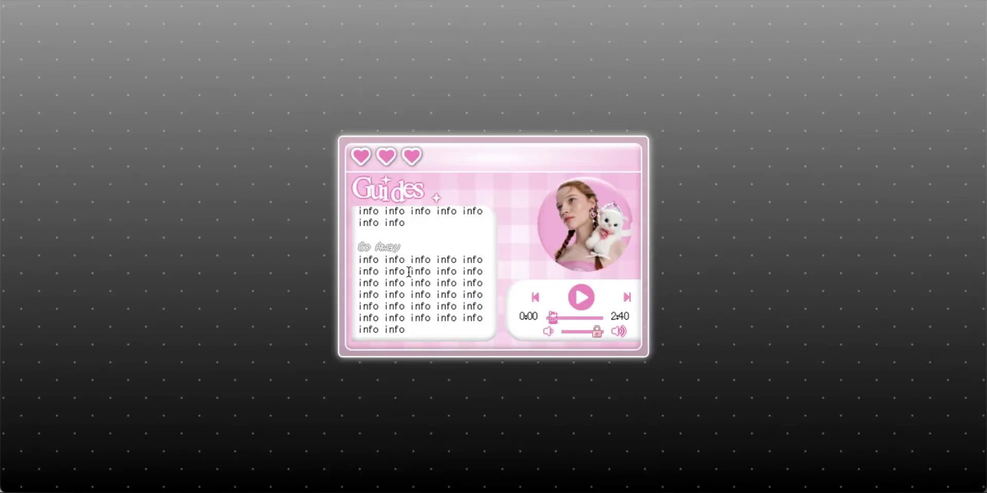
scroll(411, 278, up, 3)
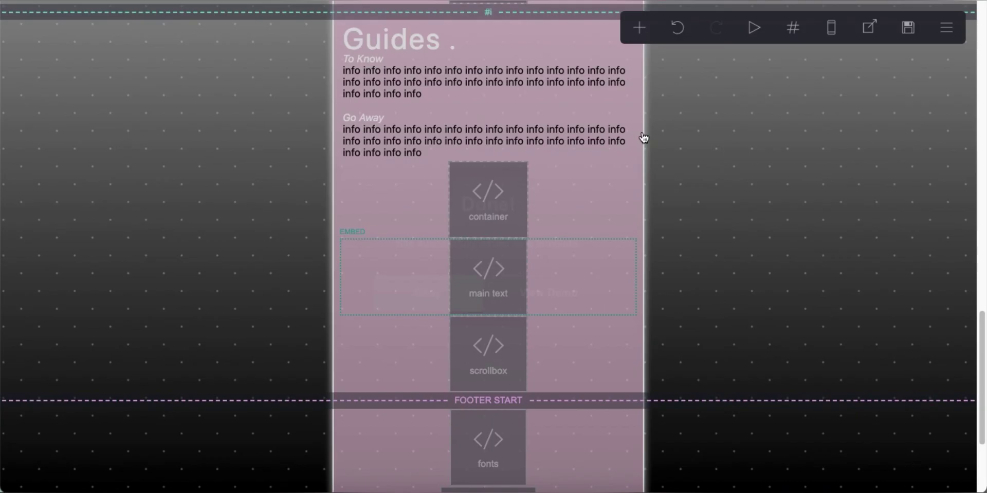
Add a section break control named "ii" just before the footer marker
click(746, 383)
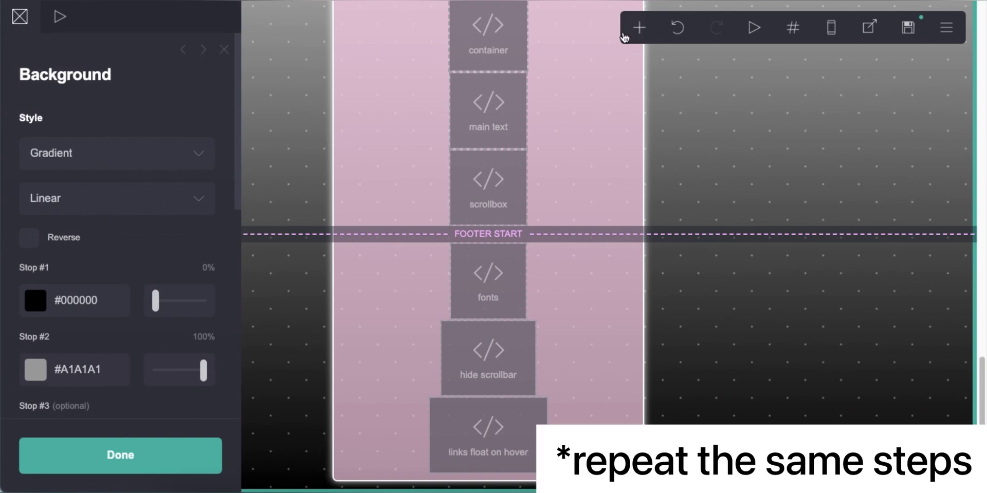
click(638, 27)
click(596, 337)
scroll(203, 263, down, 4)
click(182, 219)
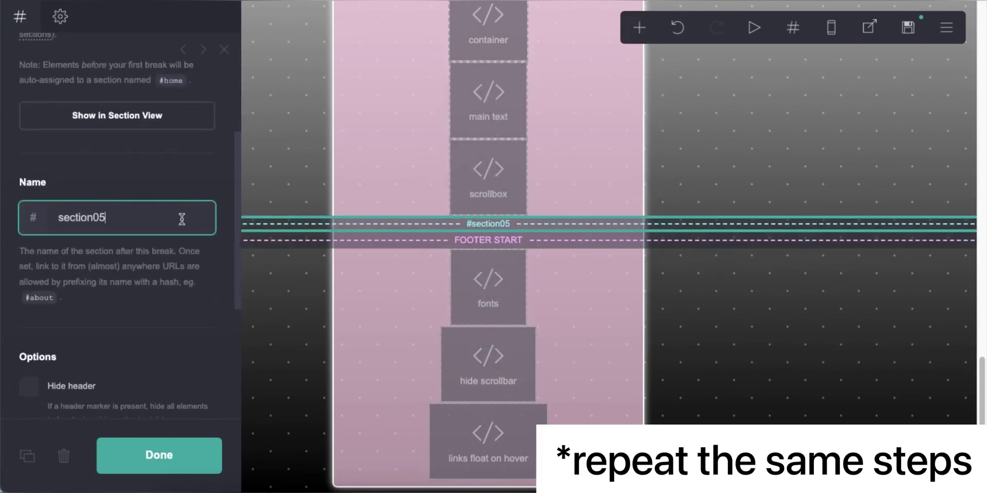
Add a container to section #ii and place a code embed labelled "container" below it
click(639, 27)
click(472, 333)
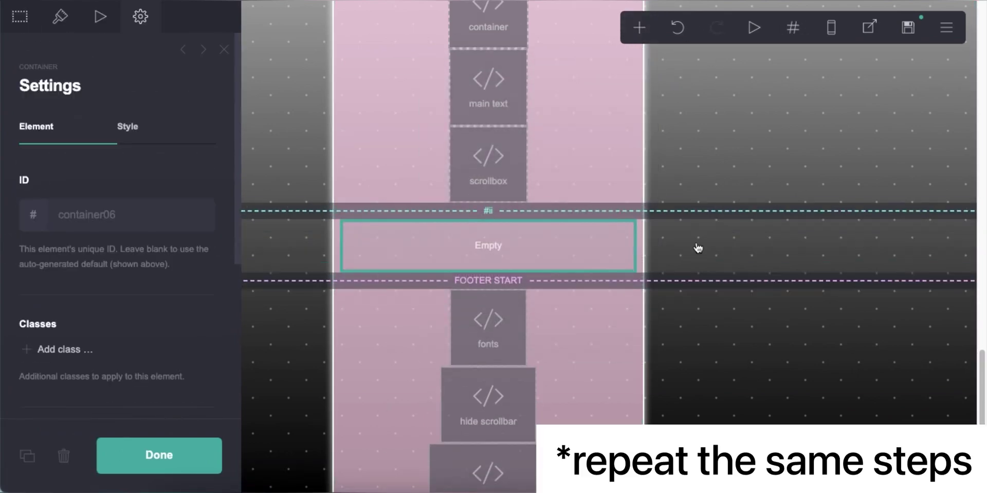
click(638, 27)
click(608, 290)
drag(367, 478, 363, 157)
click(196, 276)
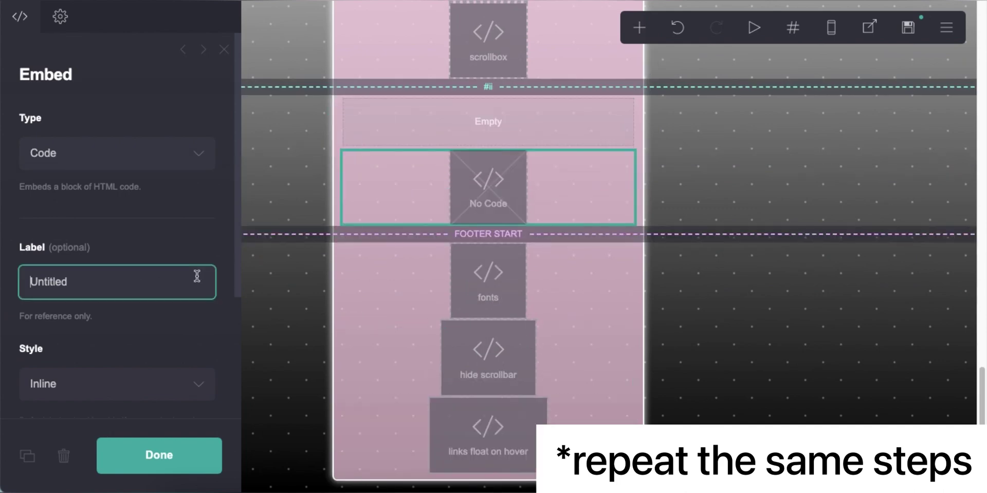
text(container)
Enter the CONTAINERS rule within <style> tags in section #ii's "container" embed and replace the placeholder ID with container06
scroll(190, 333, down, 3)
text(<sty)
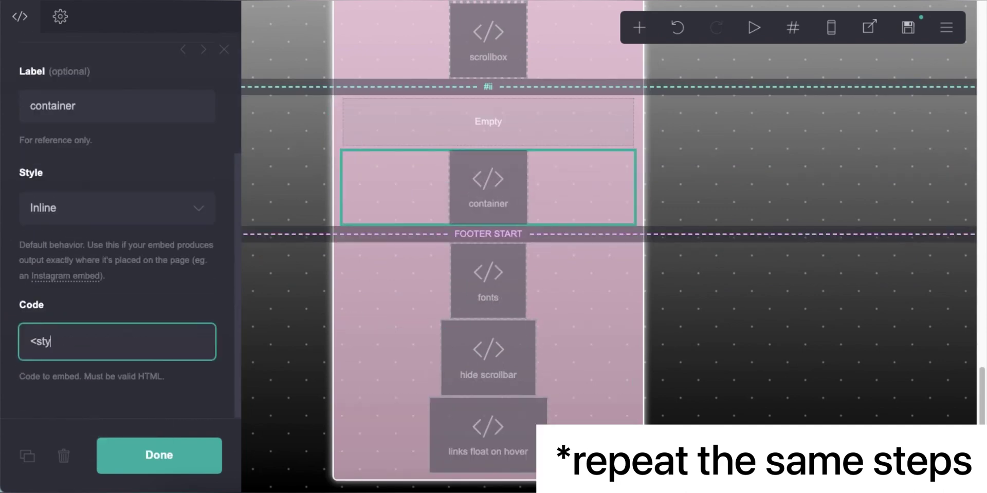
text(le>)
key(Return)
text(<)
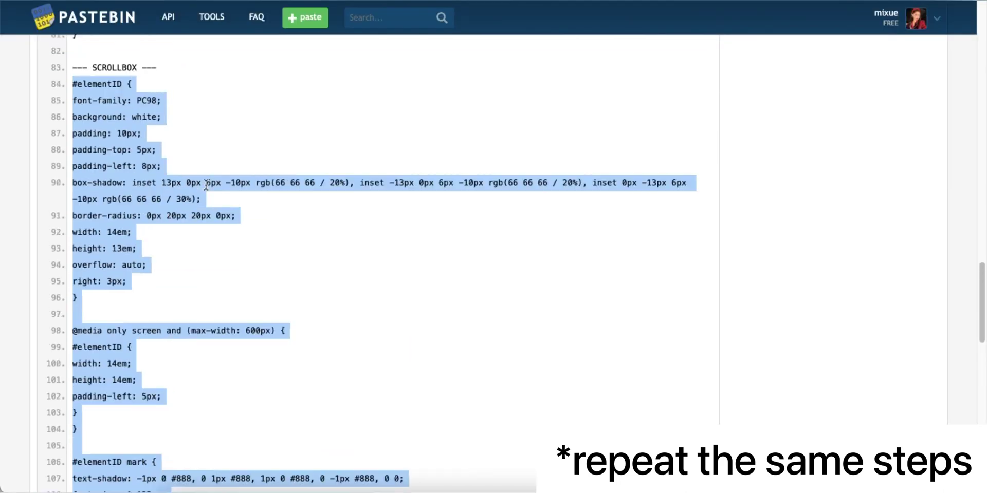
scroll(134, 189, up, 5)
drag(73, 148, 78, 214)
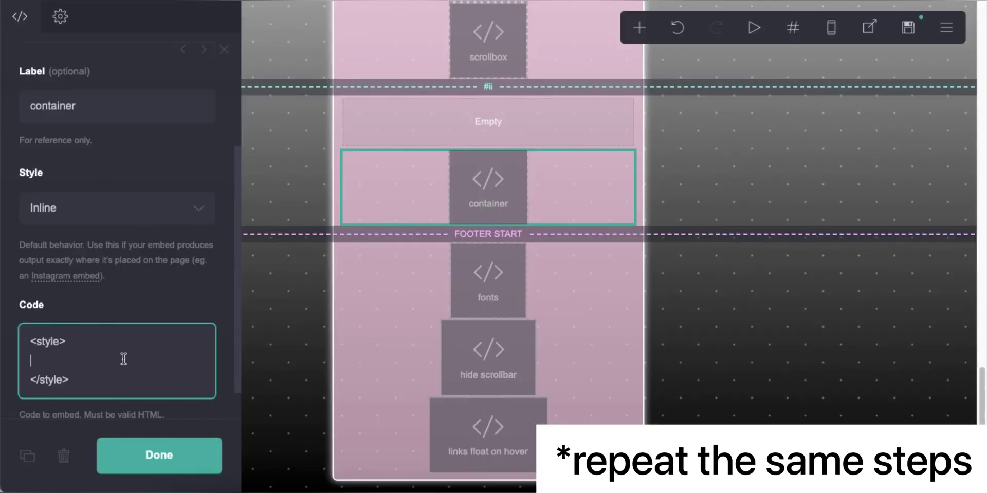
right_click(121, 357)
click(141, 342)
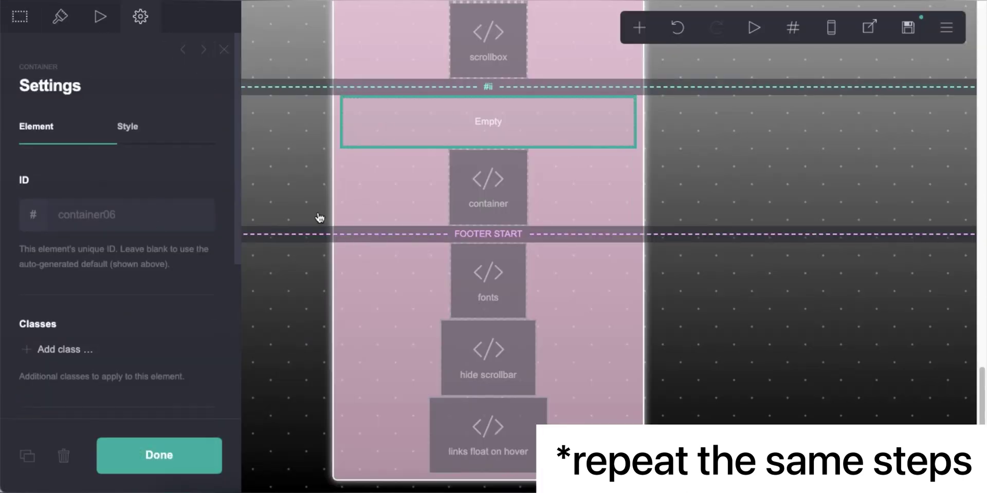
click(319, 218)
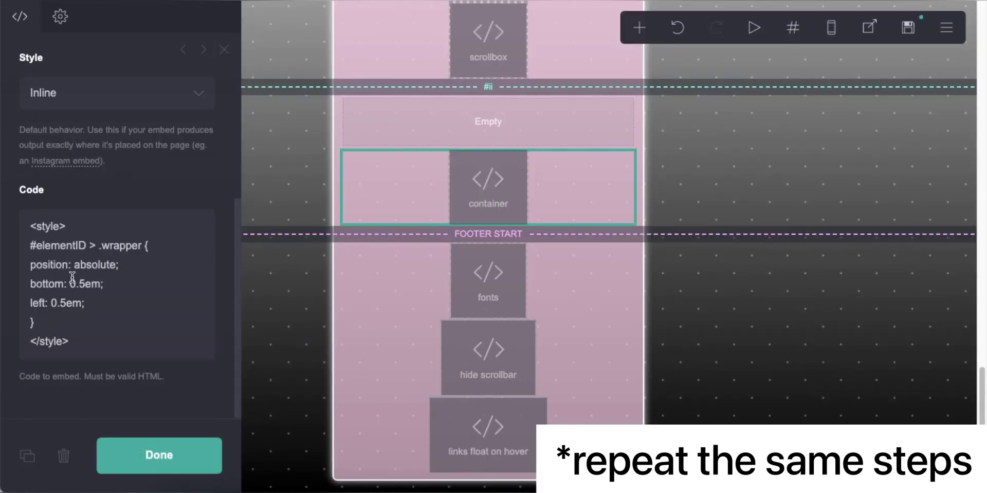
text(6)
Add a text element reading "Likes ." to the empty container in section #ii
click(440, 103)
click(639, 28)
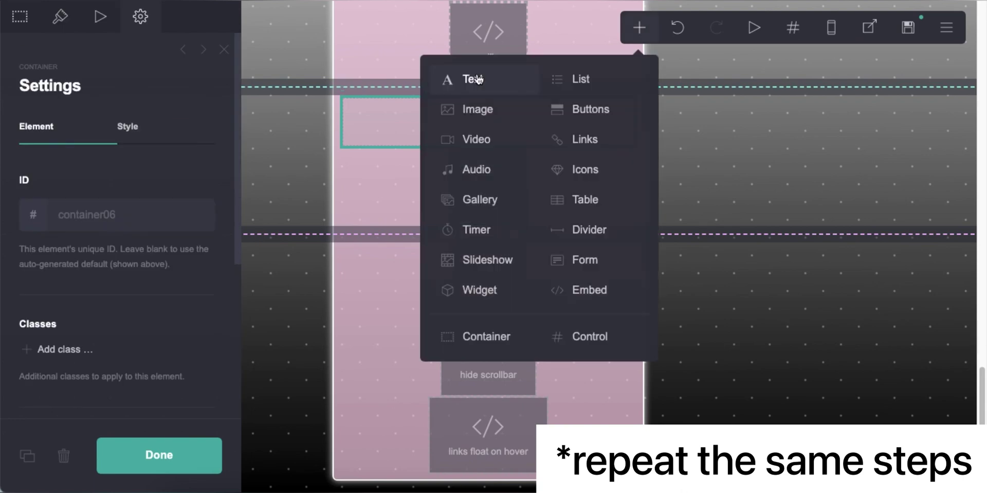
click(469, 79)
Style the "Likes ." text in #FFFFFF with size 2.5, line spacing 1 and letter spacing 0.125
click(55, 25)
click(110, 165)
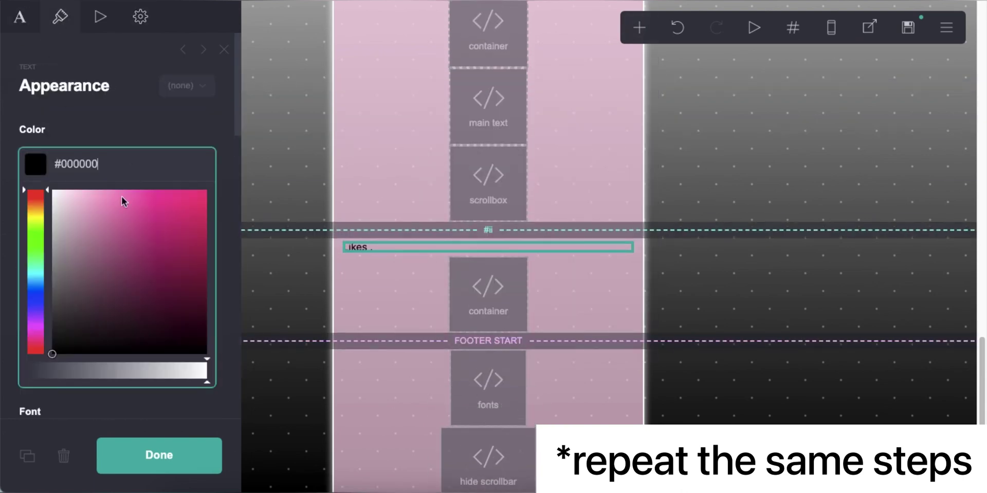
drag(123, 198, 50, 187)
click(192, 292)
text(2.5)
key(Return)
scroll(186, 360, down, 2)
click(188, 367)
text(1)
key(Return)
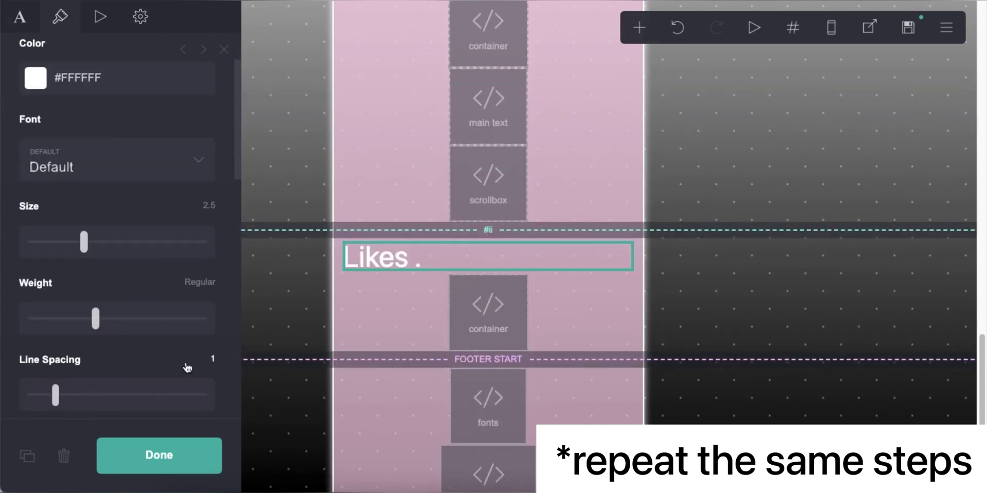
scroll(193, 282, down, 4)
Add a code embed labelled "main text" below section #ii's "container" embed
click(436, 286)
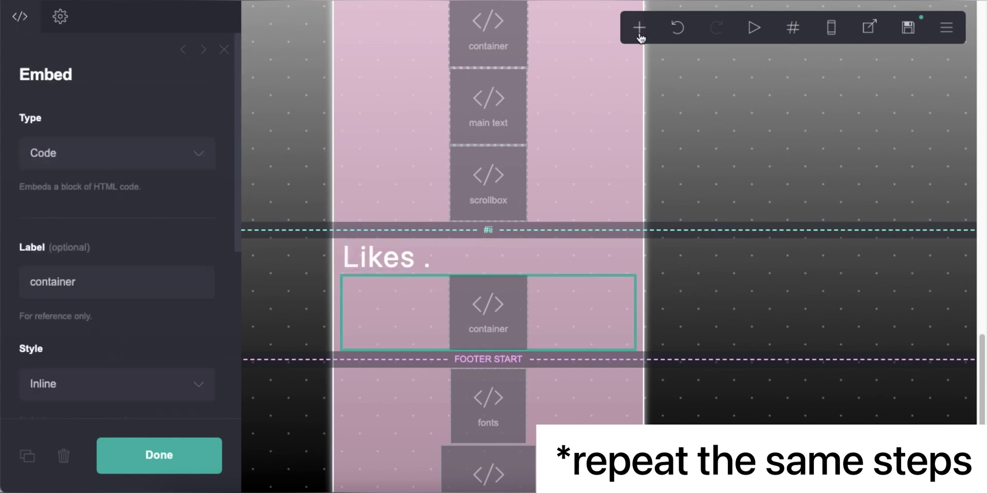
click(640, 30)
click(581, 303)
click(111, 282)
text(main text)
key(Return)
scroll(132, 334, down, 3)
Enter Pastebin's MAIN TEXT rule within <style> tags in the new "main text" embed and replace the placeholder ID with text05
click(132, 333)
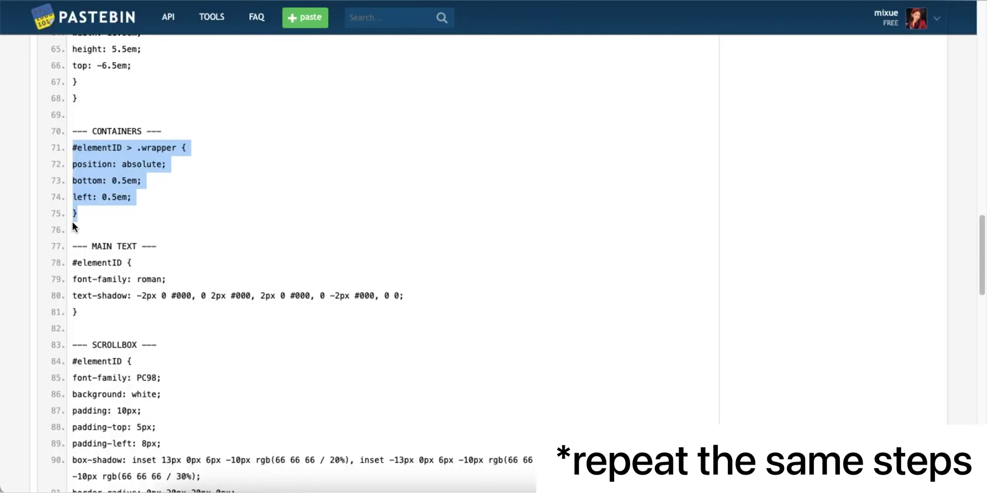
drag(92, 211, 395, 232)
right_click(198, 204)
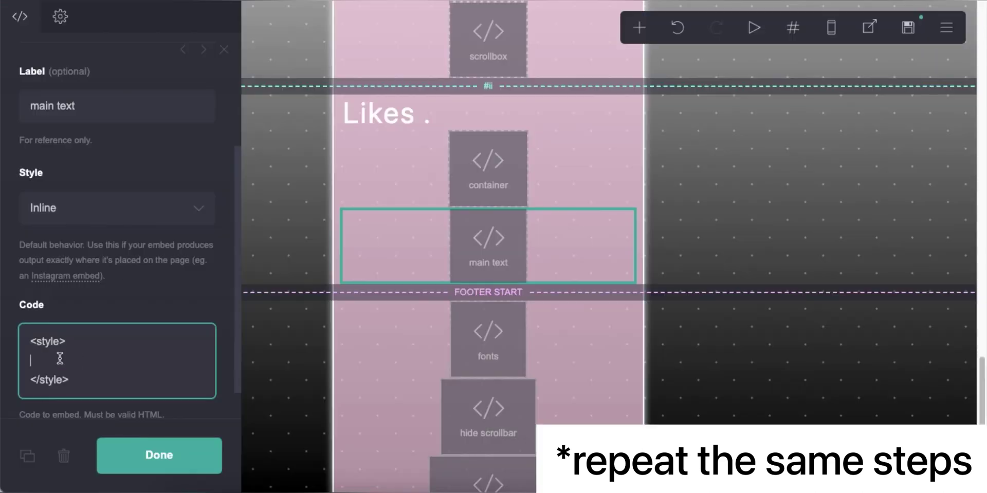
right_click(60, 358)
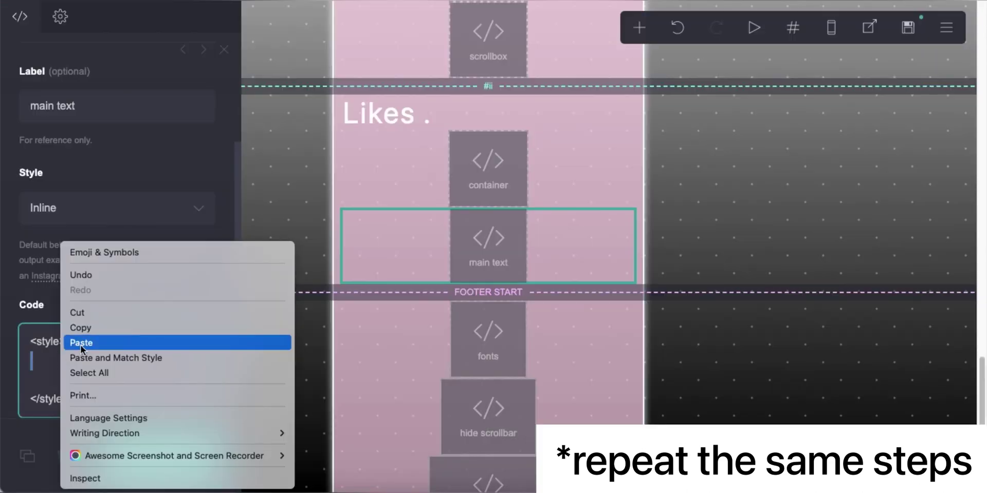
click(92, 342)
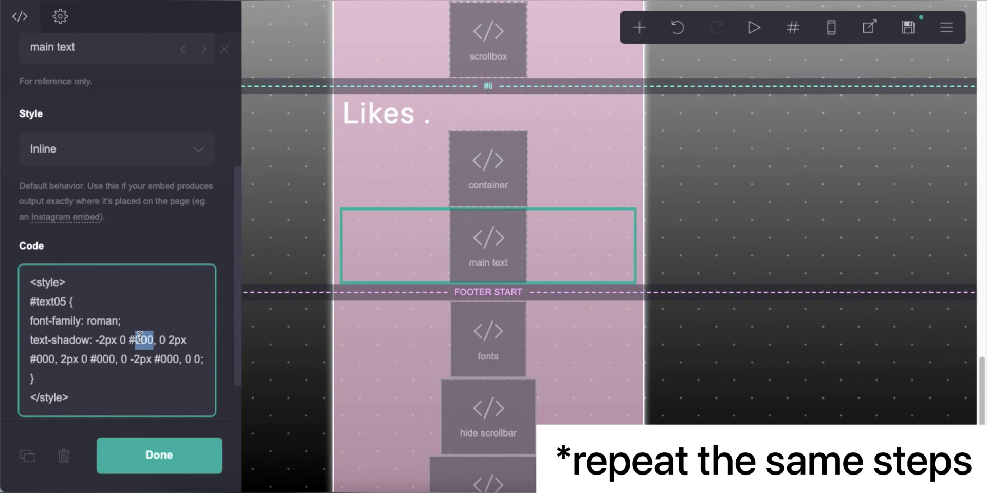
Replace all four #000 text-shadow colours in section #ii's "main text" code with the pink hex colour
text(C8)
right_click(157, 340)
click(169, 278)
right_click(66, 358)
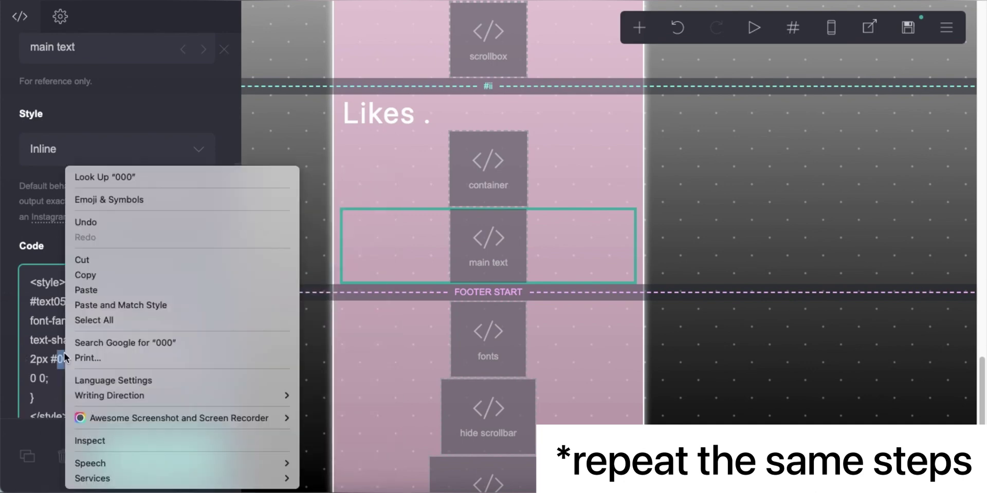
click(103, 306)
right_click(144, 358)
click(177, 298)
right_click(65, 379)
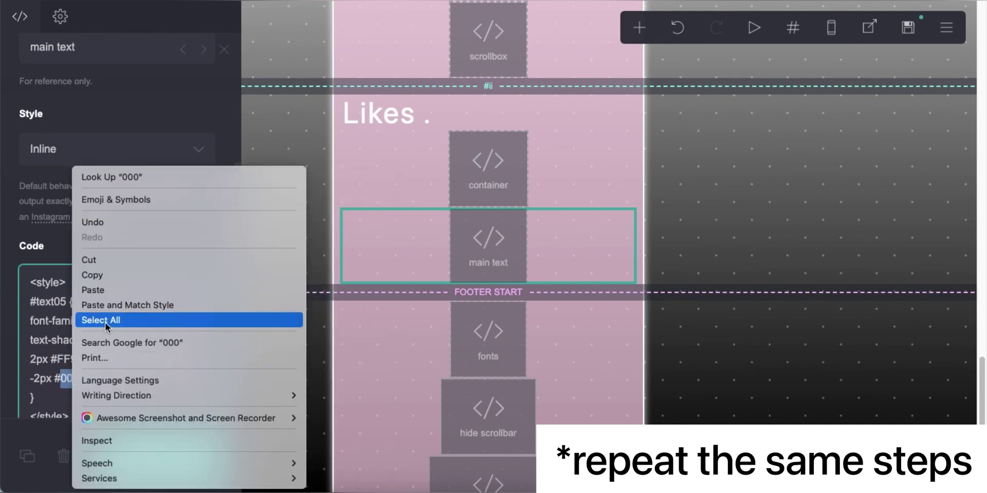
click(123, 298)
Add a text element below "Likes ." with the heading ==*Love Zone*== and a paragraph of repeated "info"
click(381, 113)
click(639, 28)
click(471, 79)
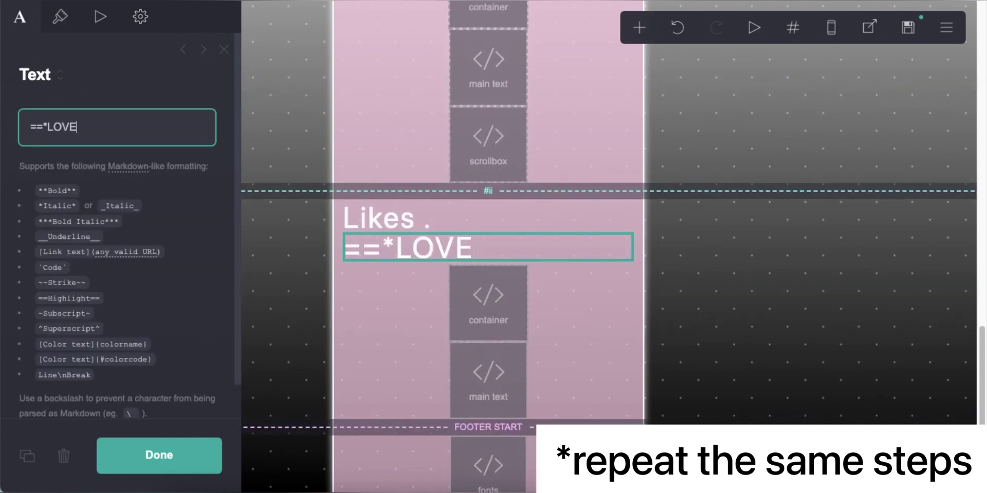
text(==*Love Zone*==)
key(Return)
text(info info info info info info info info info info info info info info info info)
key(Return)
key(Return)
Extend the Likes info text with ==*Music*== and ==*Films*== headings, each followed by repeated "info" text
text(==*)
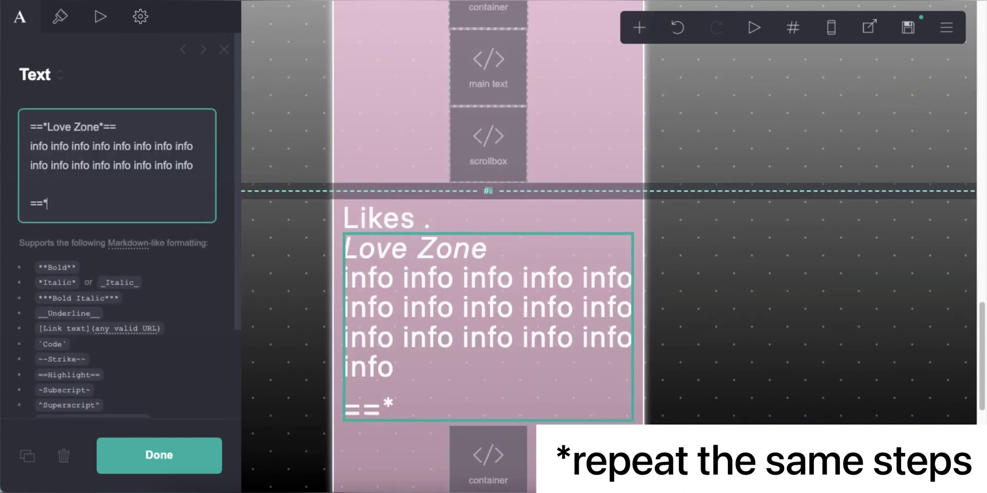
text(Music*==)
key(Return)
text(info info info info info info info info info info info info info info info info)
key(Return)
key(Return)
text(==*Films*==)
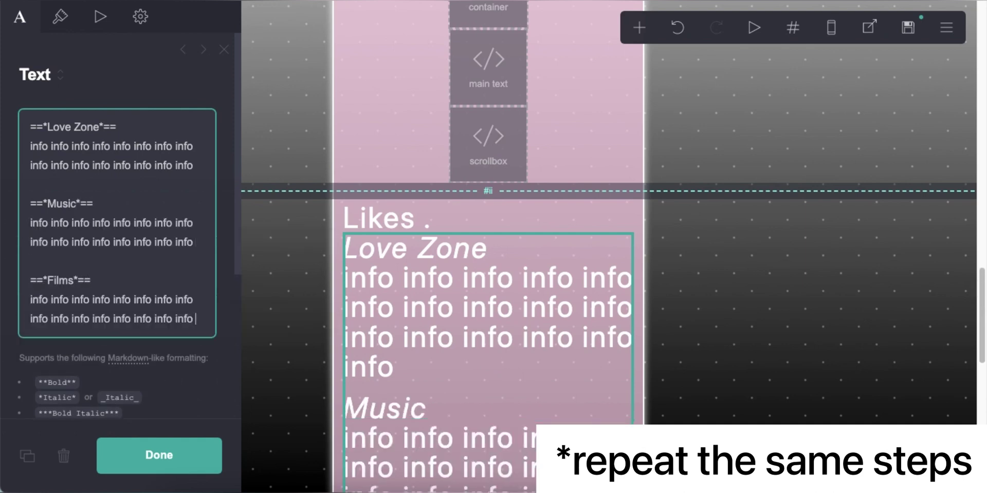
Style the Likes info text in #000000 with size 0.875, line spacing 1.125 and letter spacing 0
click(68, 26)
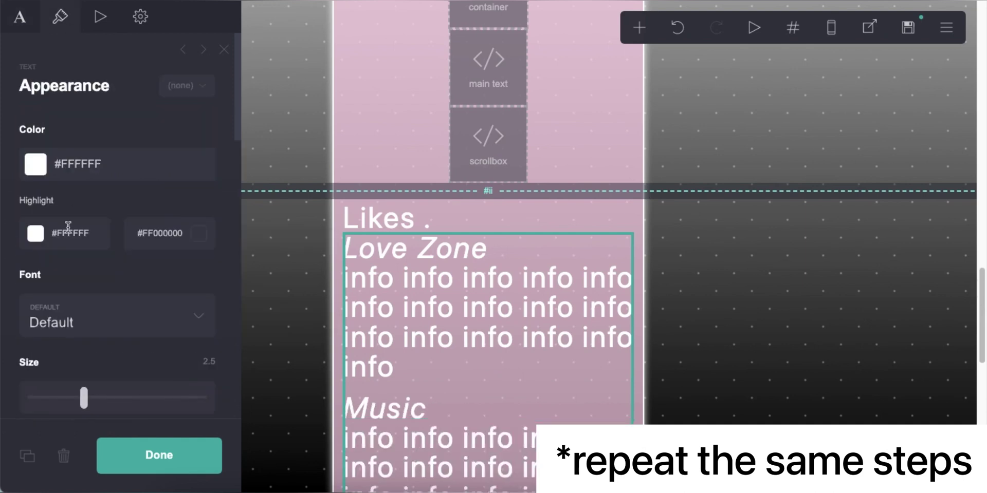
scroll(68, 228, down, 1)
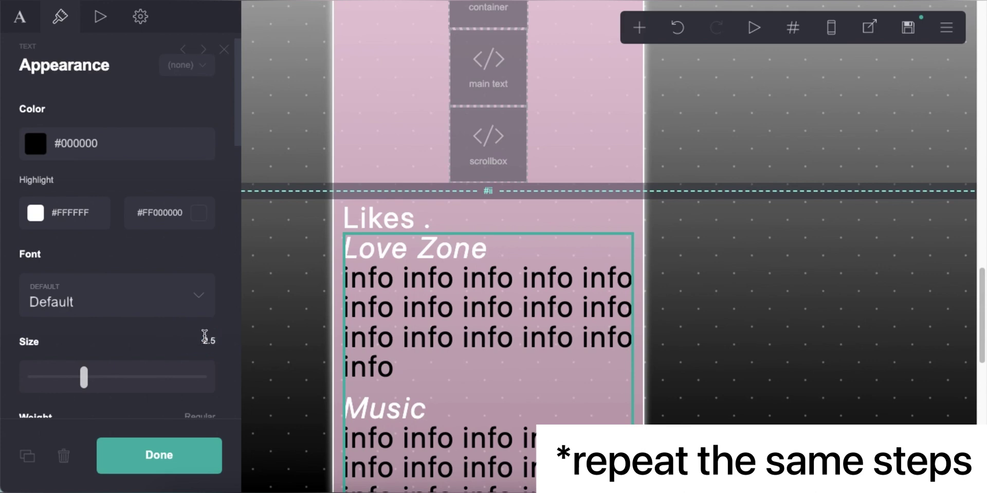
text(.875)
key(Return)
scroll(163, 342, down, 3)
click(211, 315)
text(1.125)
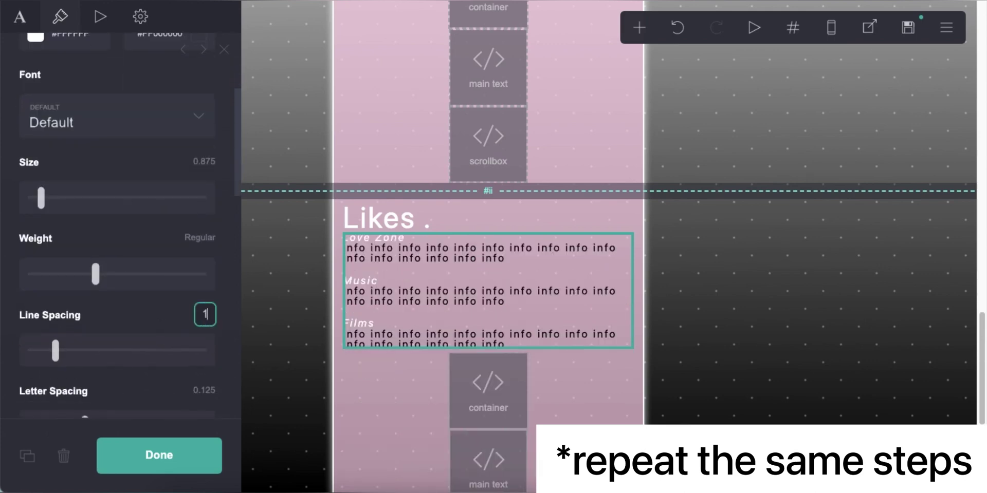
key(Return)
scroll(215, 329, down, 2)
click(205, 288)
text(0)
key(Return)
scroll(106, 300, down, 8)
scroll(503, 283, down, 4)
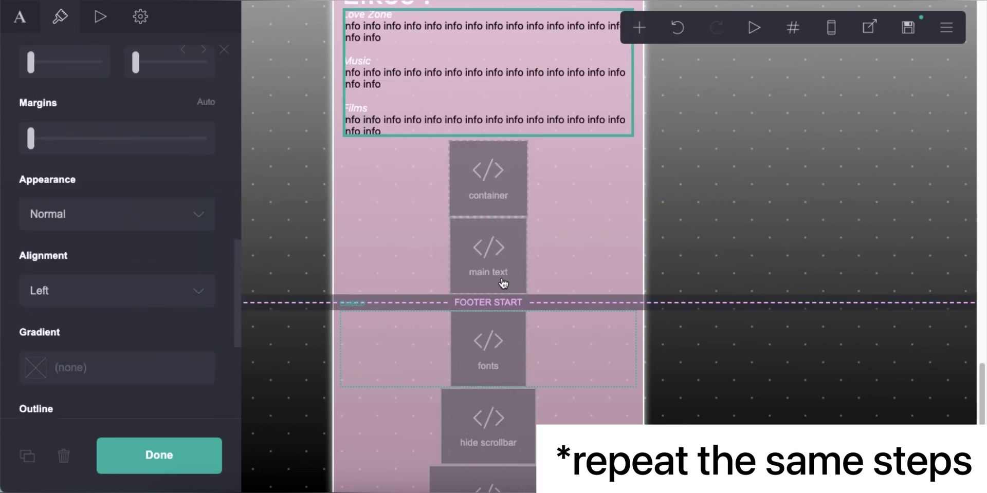
Add a code embed labelled "scrollbox" below section #ii's "main text" embed
click(504, 239)
click(640, 27)
click(592, 288)
double_click(144, 276)
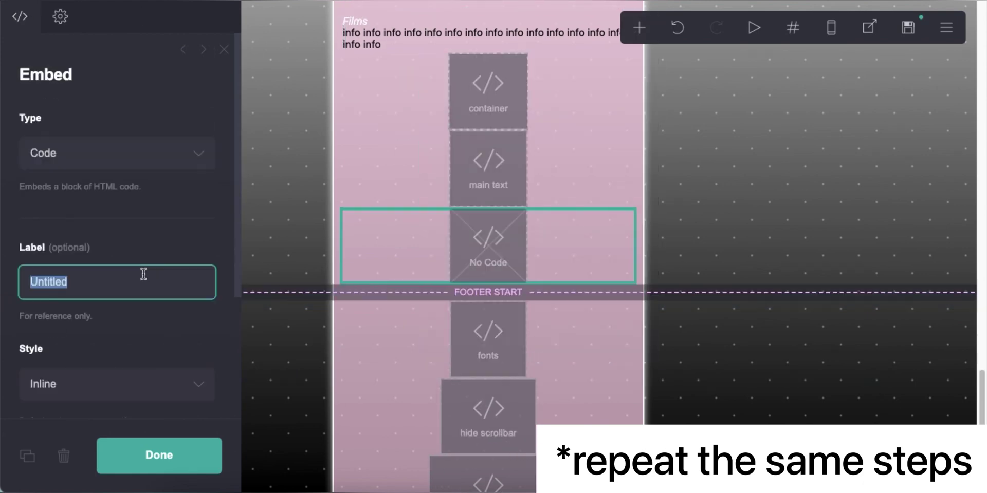
text(scrollbo)
click(114, 320)
Enter Pastebin's SCROLLBOX code within <style> tags in section #ii's "scrollbox" embed
scroll(153, 327, down, 3)
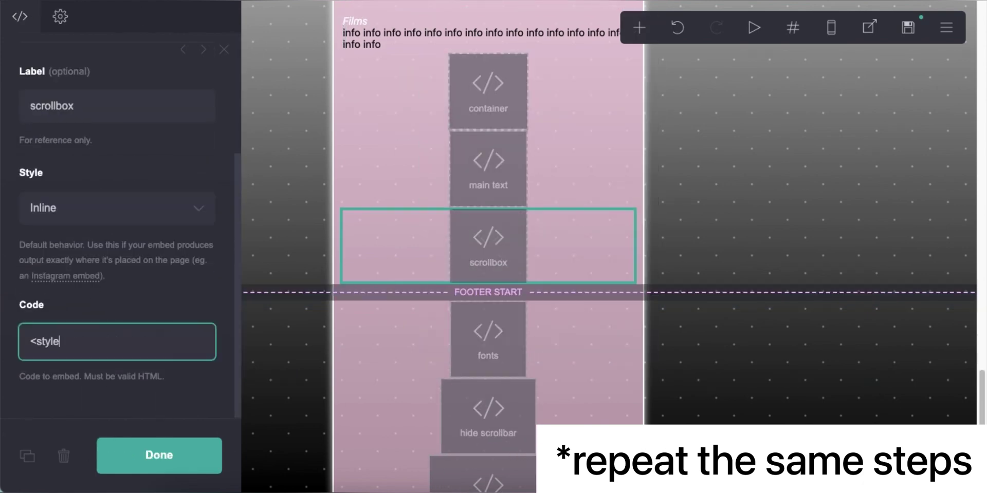
text(>)
key(Return)
text(</st)
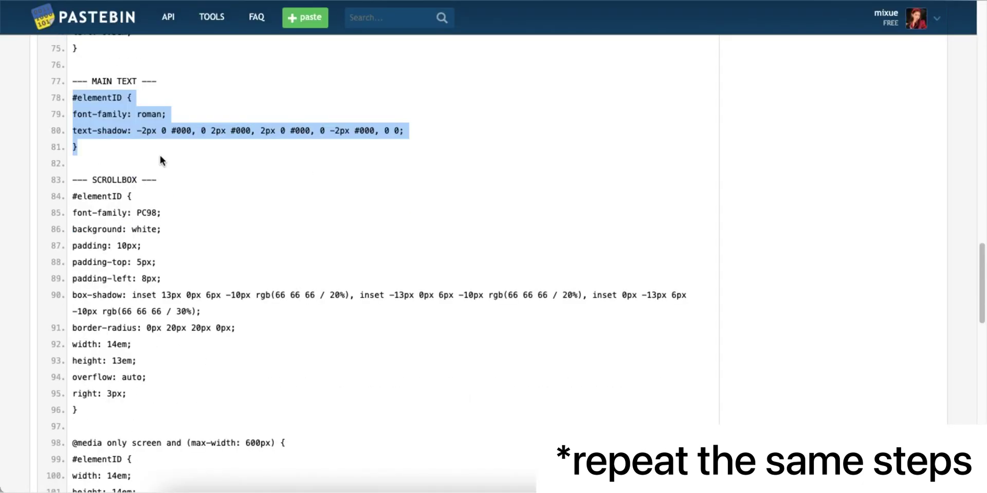
drag(72, 193, 143, 310)
right_click(188, 212)
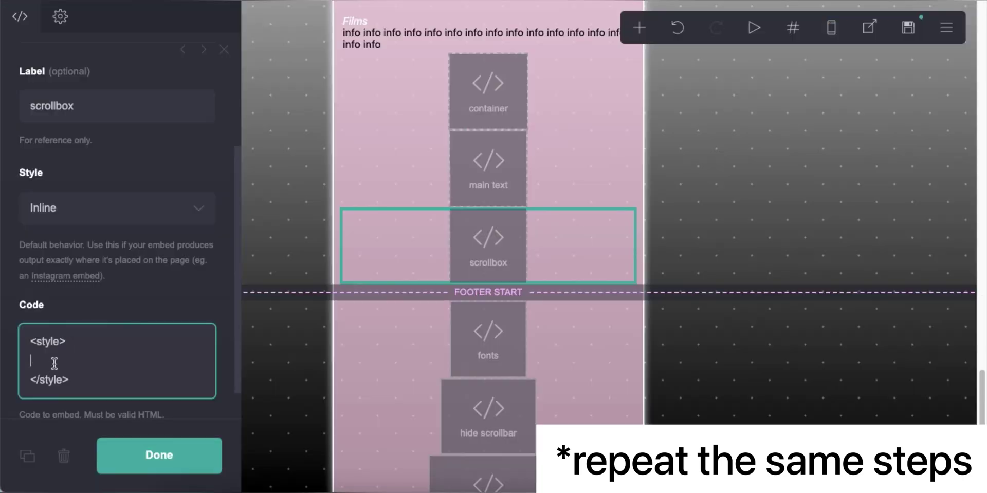
right_click(54, 343)
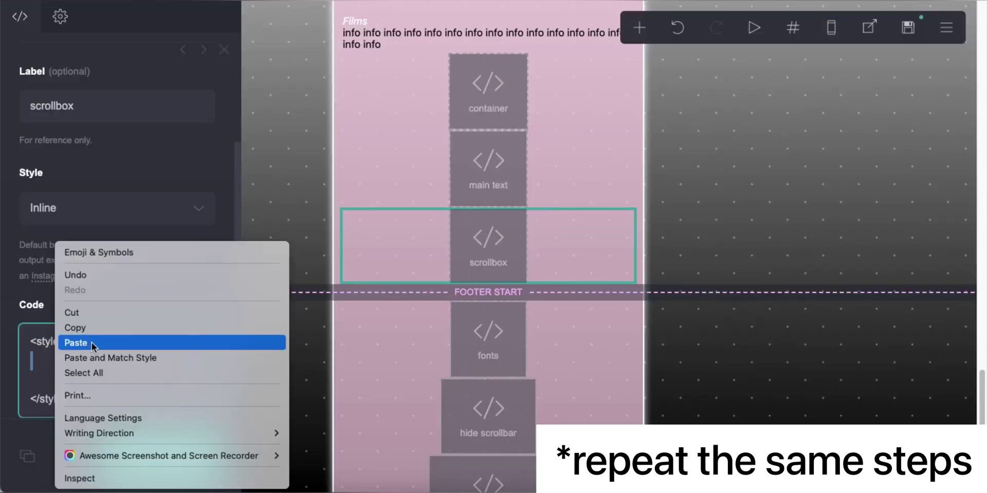
click(74, 344)
Look up the Likes info text's ID and replace every elementID placeholder in the "scrollbox" code with text06
click(414, 126)
click(152, 27)
click(488, 360)
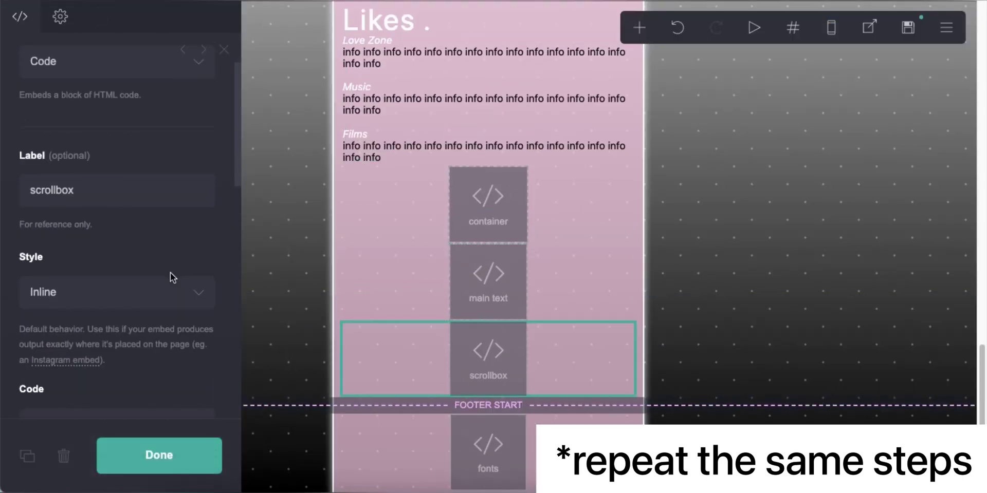
scroll(118, 257, down, 5)
double_click(60, 233)
text(text06)
scroll(118, 257, down, 5)
double_click(59, 280)
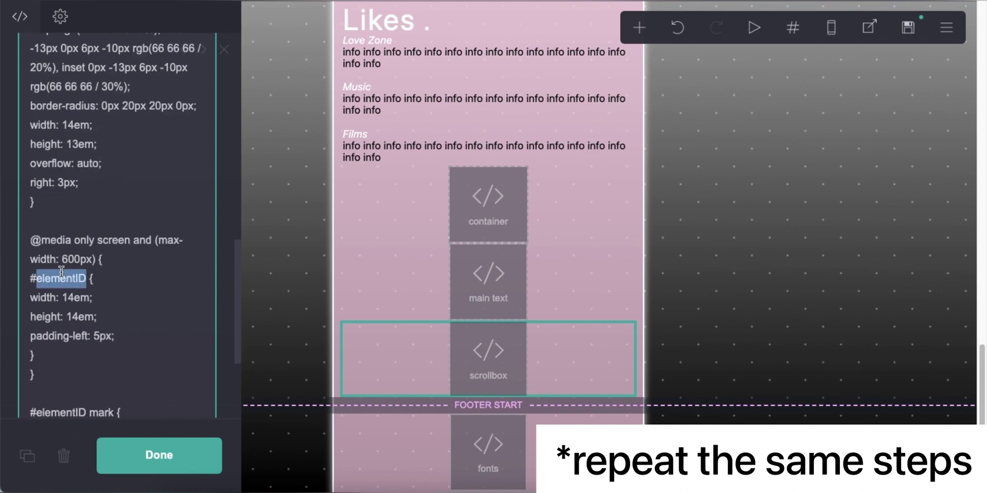
text(text06)
scroll(103, 294, down, 3)
double_click(71, 247)
text(text06)
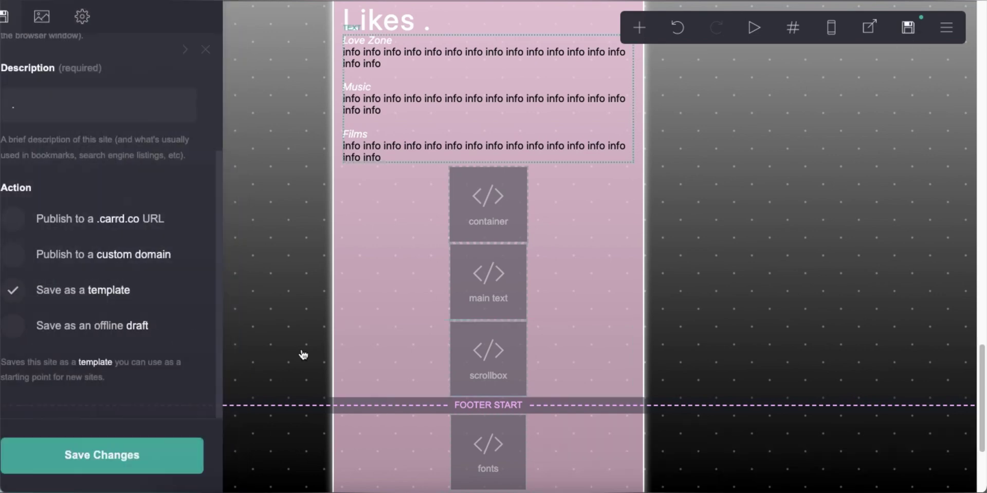
Save the site changes as a template and switch through the saved page's sections with its heart links
click(121, 456)
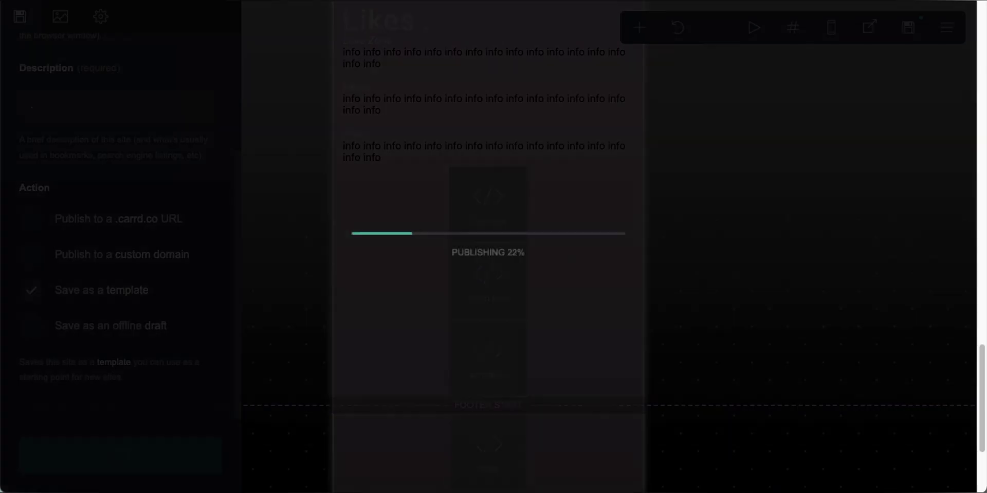
click(540, 295)
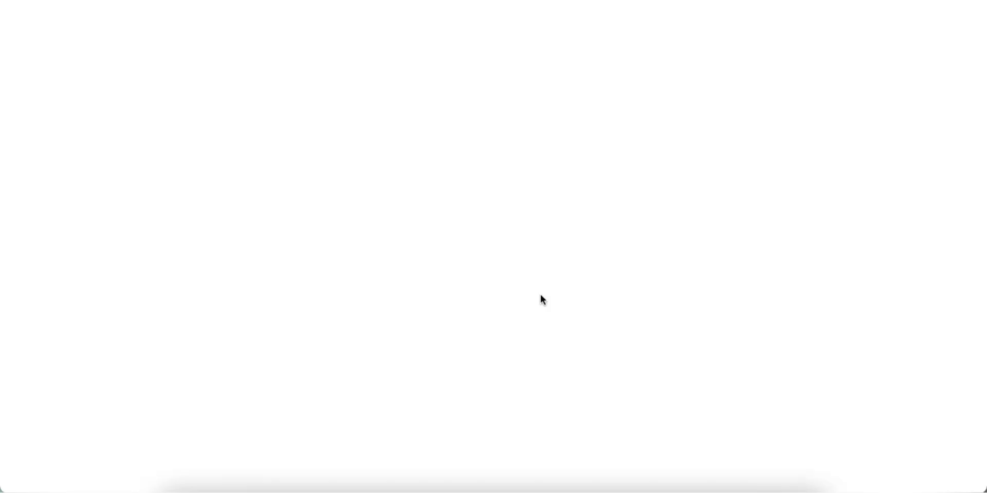
click(386, 155)
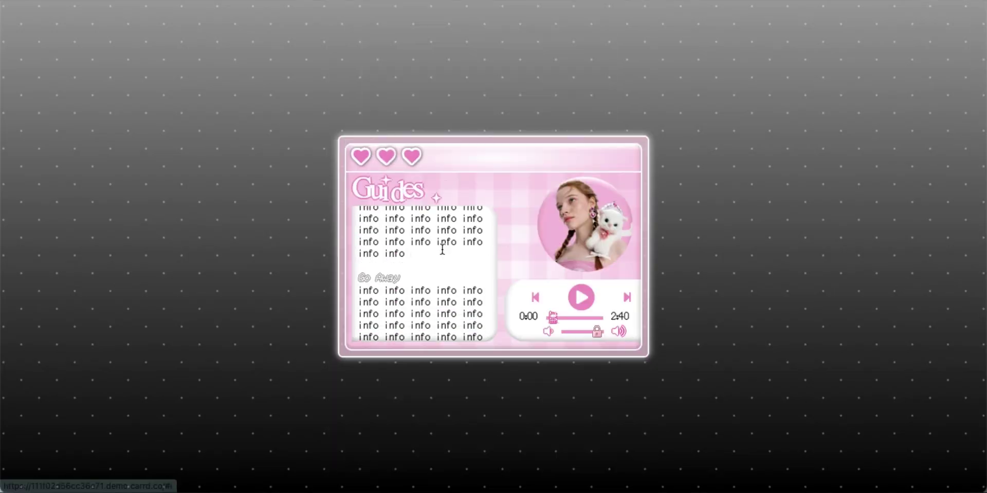
click(411, 156)
click(360, 155)
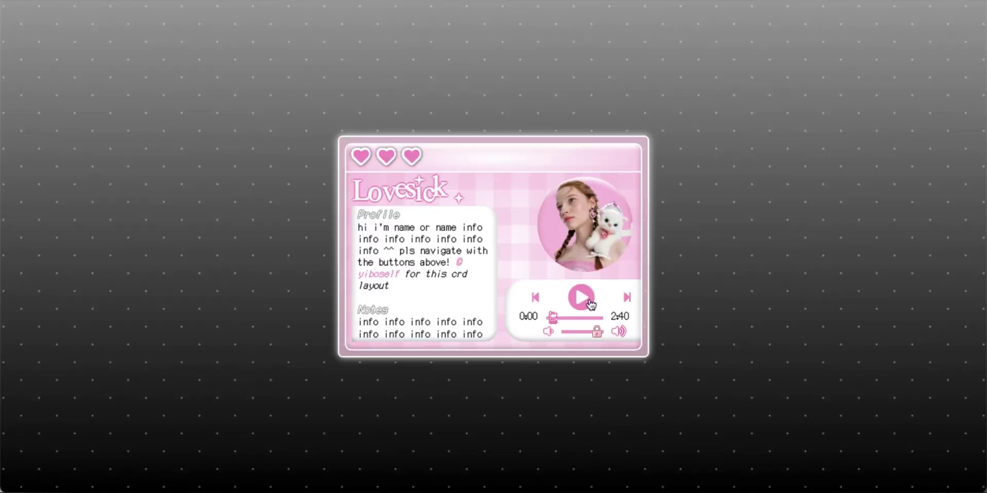
Test the page's music player by starting playback, lowering the volume and skipping to the next track
click(582, 298)
drag(554, 319, 584, 333)
click(624, 302)
Check the scrolling of the info boxes in the Lovesick, Guides and Likes sections of the page
scroll(419, 270, down, 3)
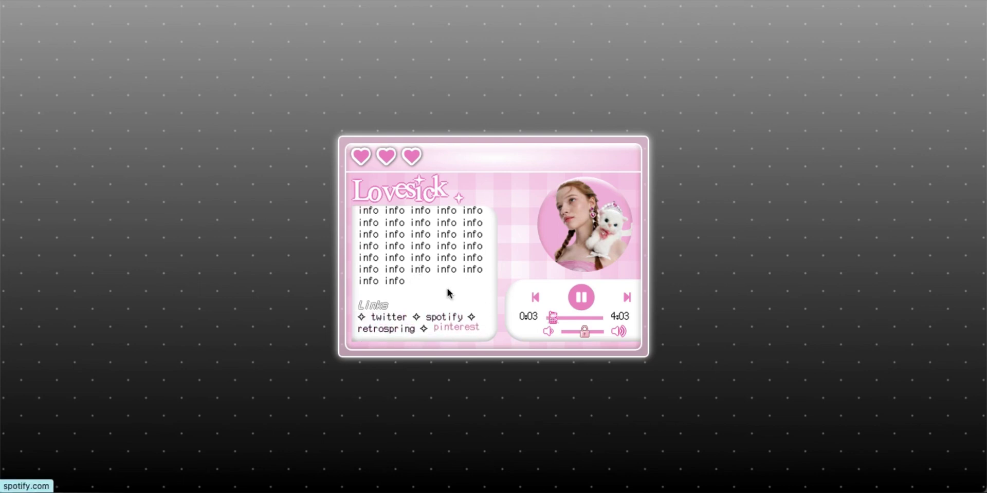
scroll(442, 277, up, 5)
click(386, 156)
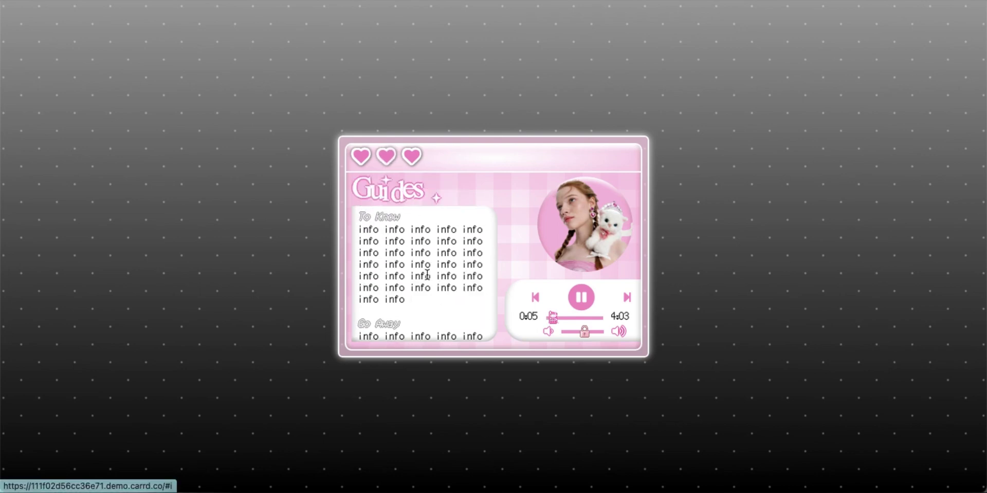
scroll(427, 275, down, 3)
scroll(426, 252, up, 3)
click(414, 164)
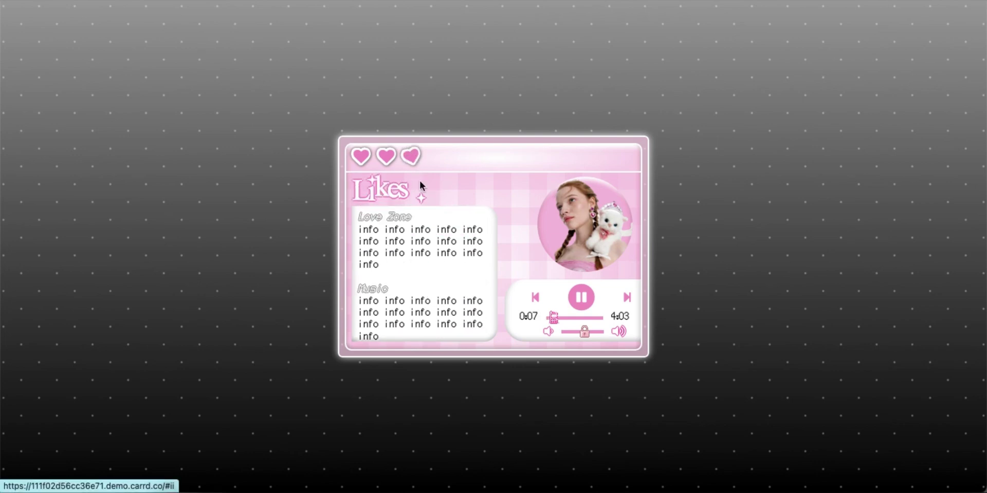
scroll(416, 286, down, 3)
scroll(419, 286, up, 3)
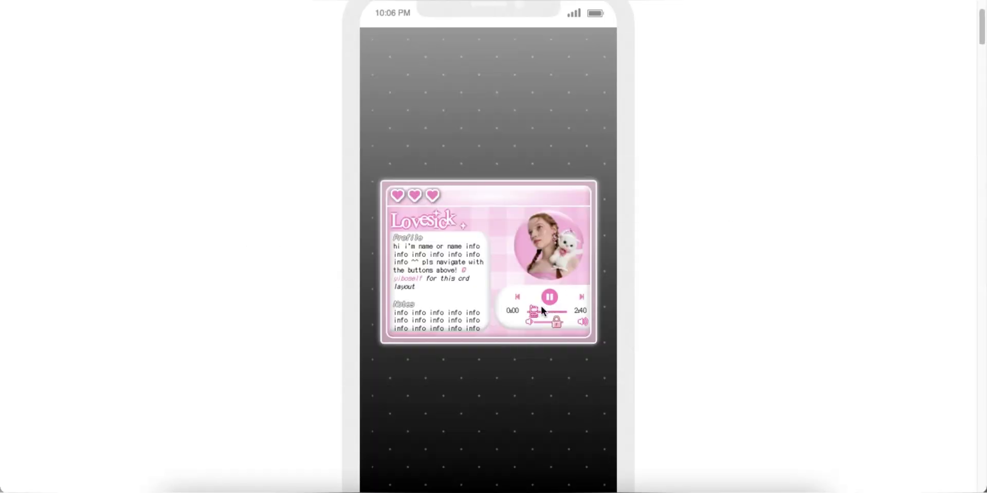
Test playback, track skipping and the volume slider of the music player in the mobile view
click(548, 313)
click(581, 298)
drag(553, 323, 547, 323)
Check the Lovesick and Guides scrollboxes in the mobile view and open its Likes section
scroll(426, 286, down, 3)
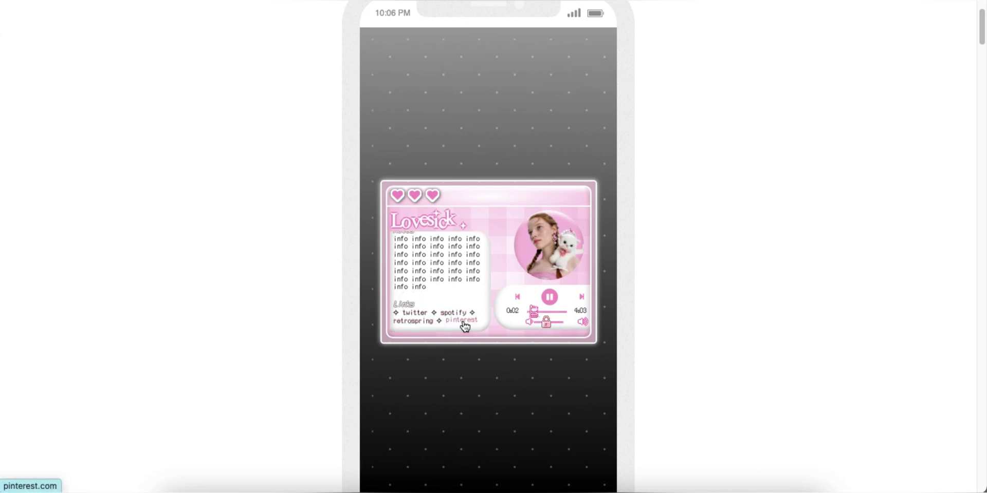
scroll(451, 262, up, 3)
click(415, 196)
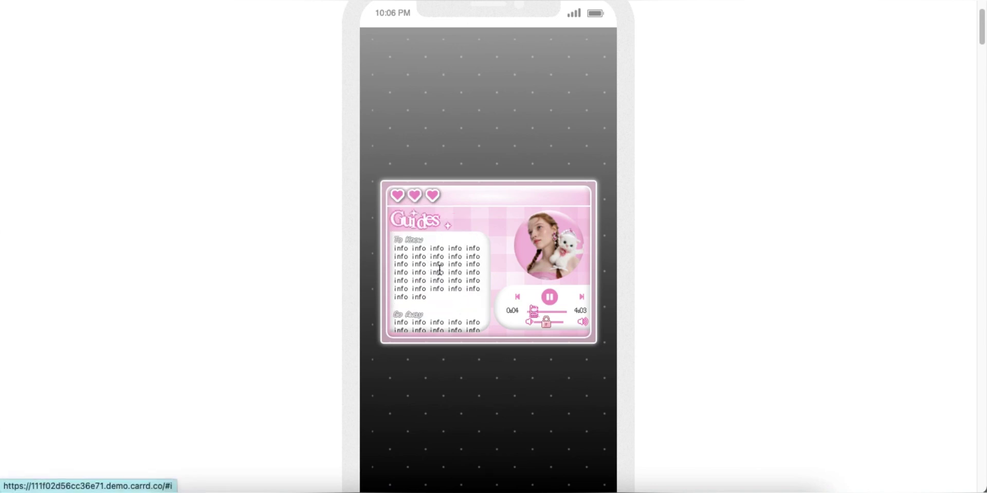
scroll(438, 272, down, 1)
scroll(439, 270, up, 1)
click(432, 202)
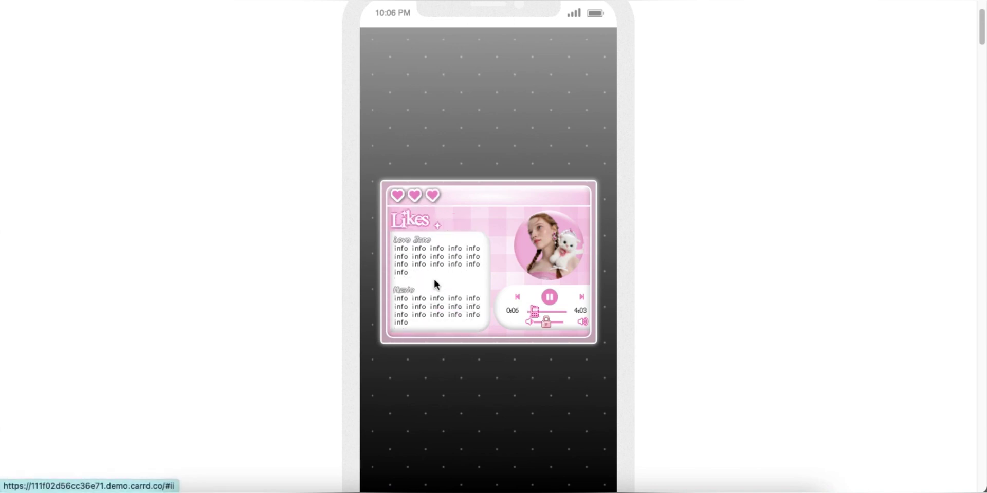